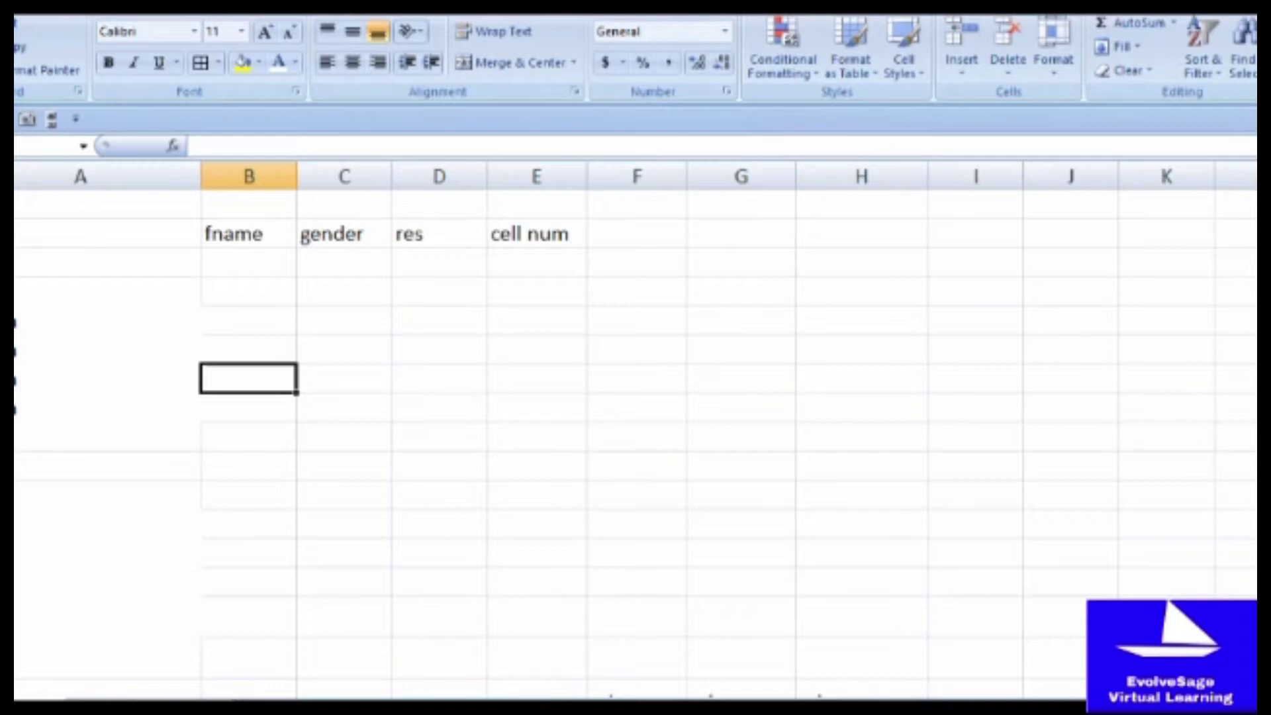
Step: Select the table range A2:E12, and return to the name heading in cell A2
{"action": "left_click_drag", "start_coordinate": [81, 233], "coordinate": [249, 263]}
{"action": "left_click", "coordinate": [174, 234]}
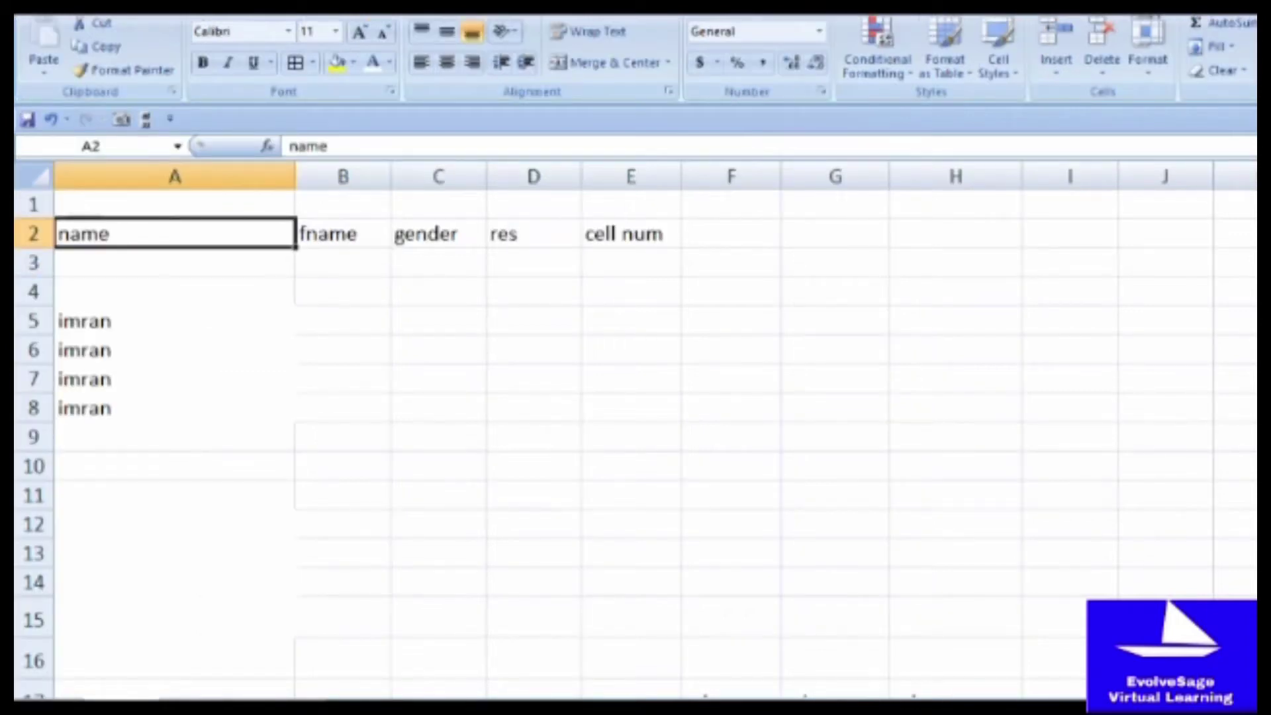
{"action": "left_click_drag", "start_coordinate": [106, 233], "coordinate": [629, 524]}
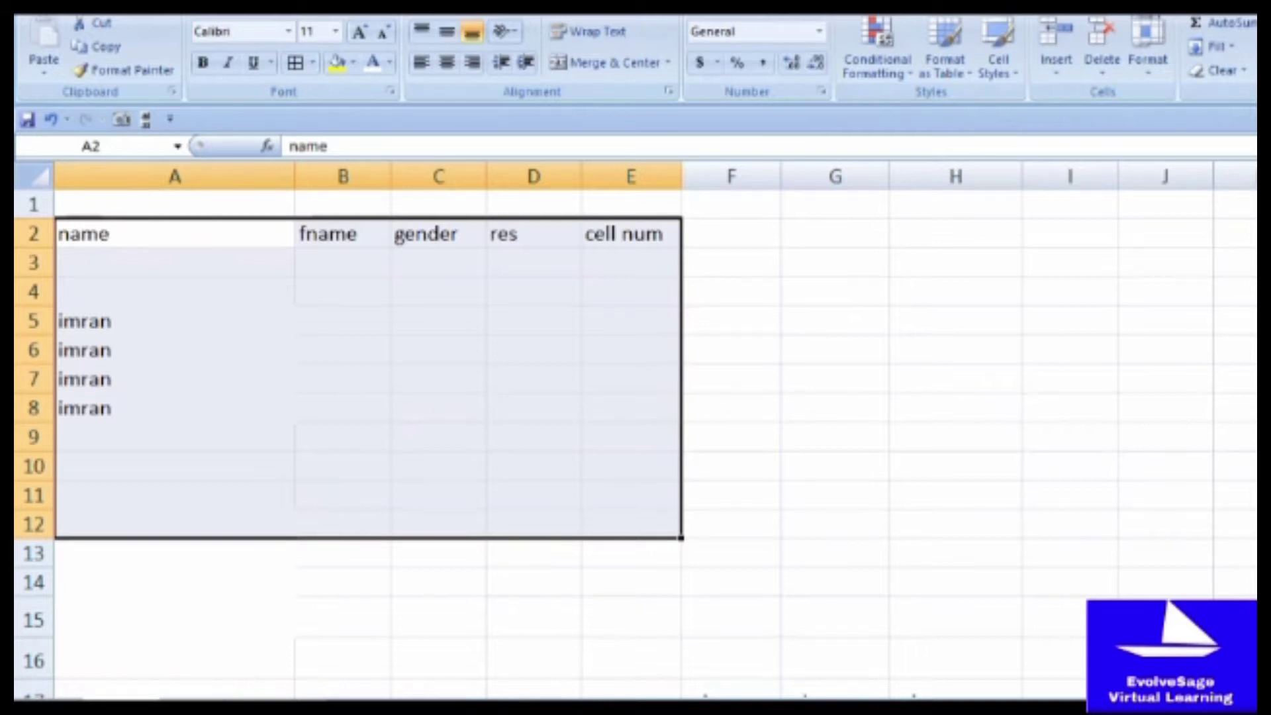
{"action": "left_click", "coordinate": [174, 233]}
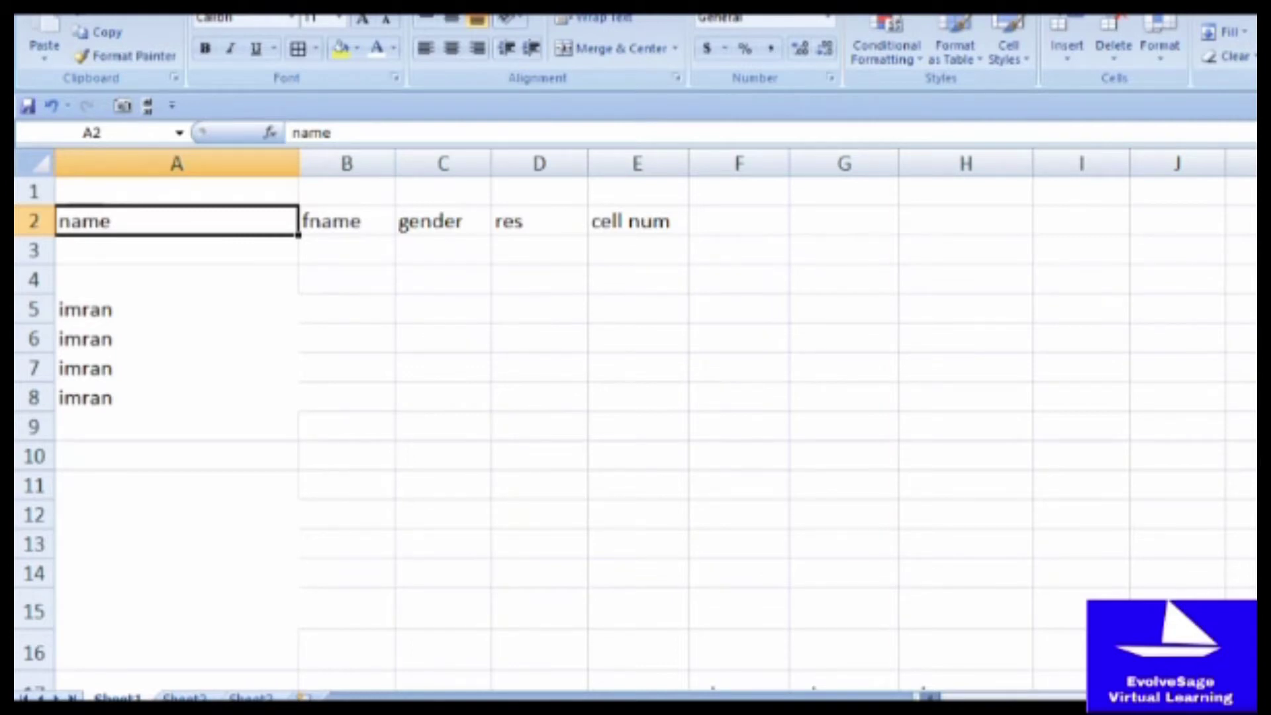
Step: Select the range from A2 to E50 by using Go To with the reference e50
{"action": "key", "text": "ctrl+g"}
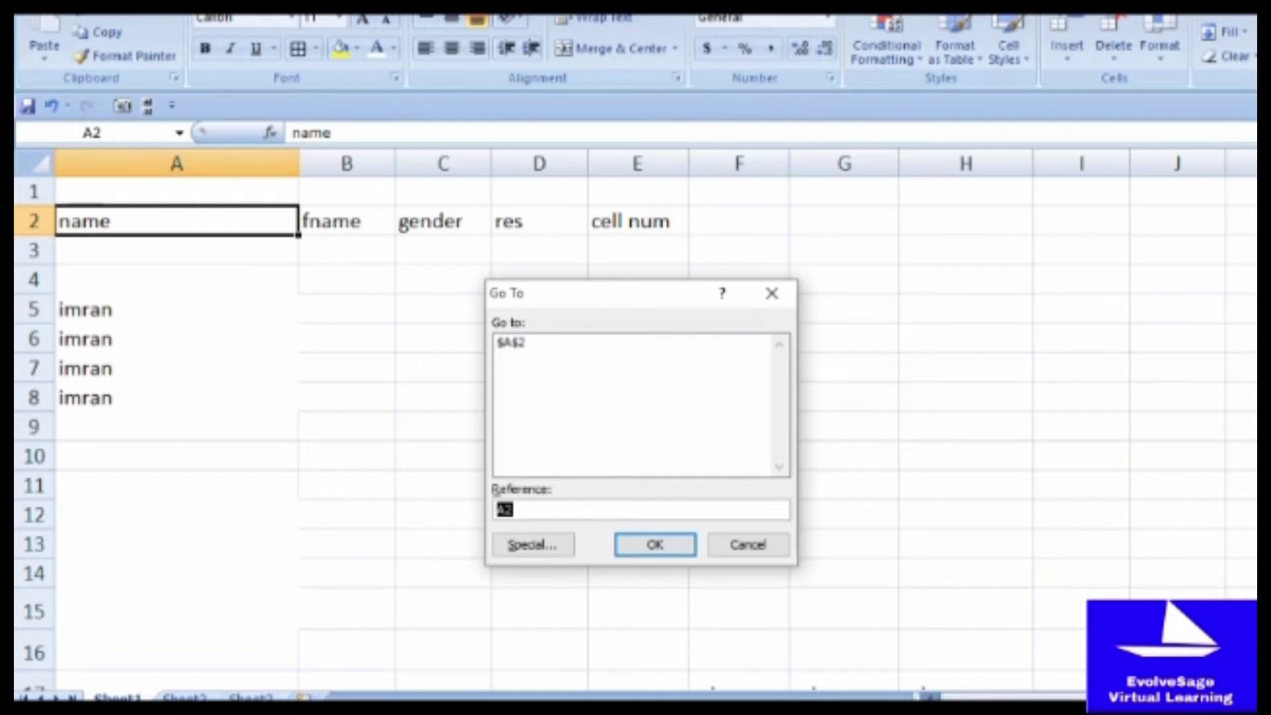
{"action": "key", "text": "BackSpace"}
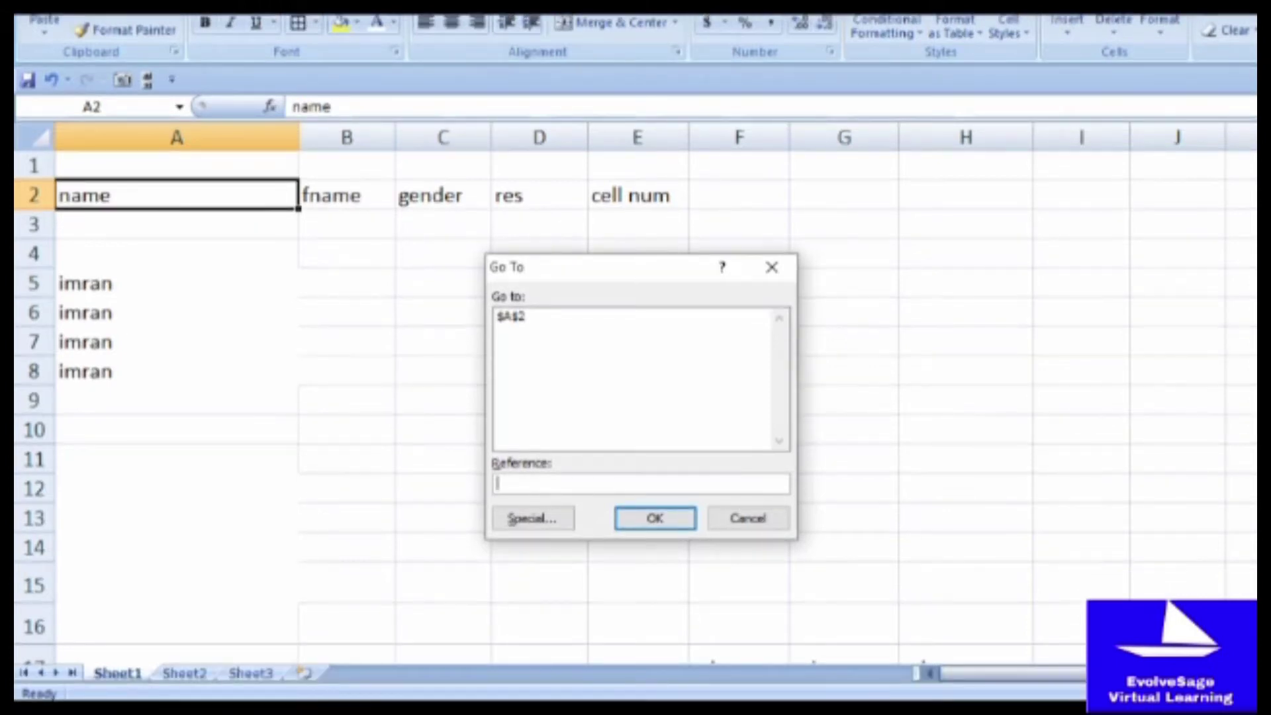
{"action": "type", "text": "e"}
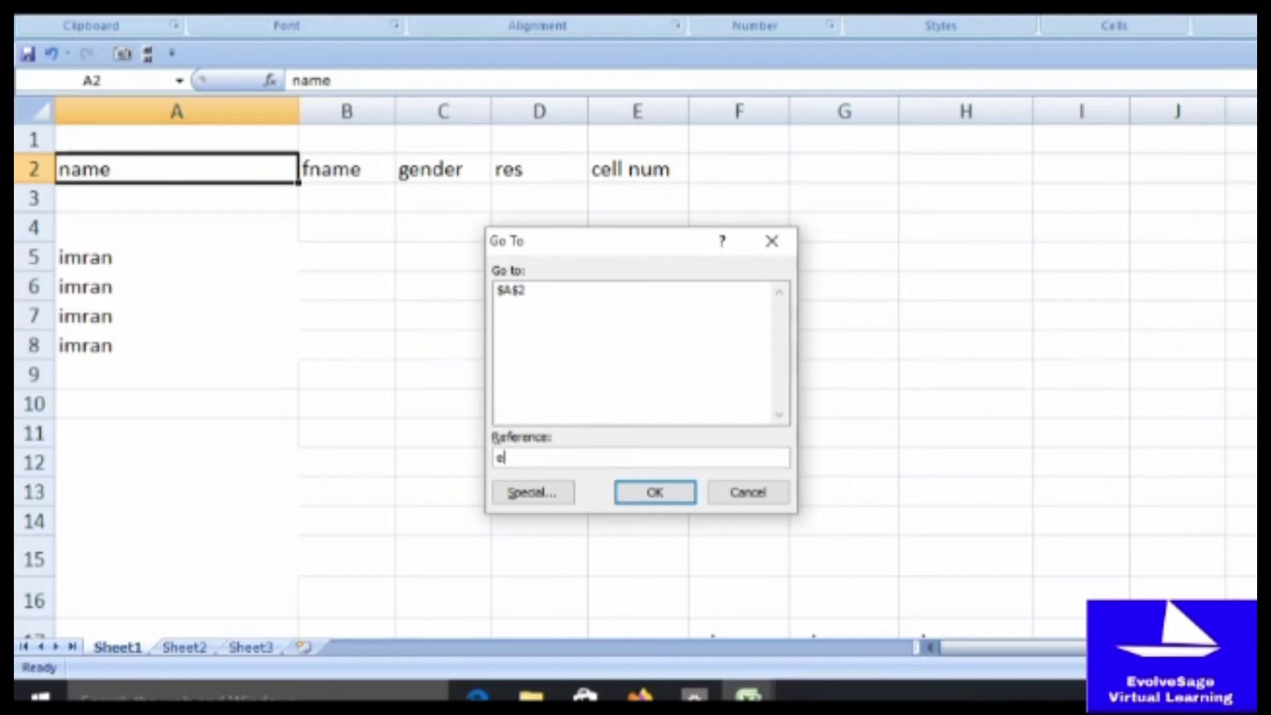
{"action": "type", "text": "50"}
{"action": "key", "text": "shift+Return"}
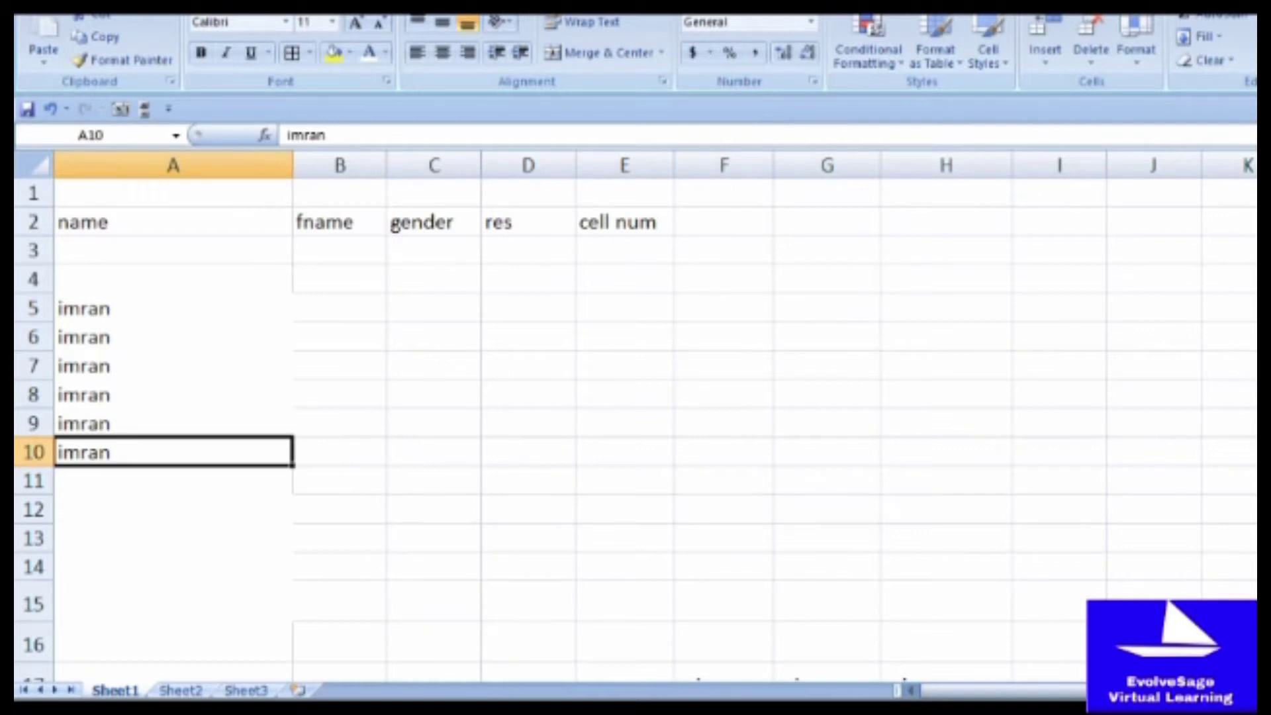
Step: Fill cell A11 with a copy of the name in the cell above
{"action": "key", "text": "Return"}
{"action": "left_click", "coordinate": [173, 452]}
{"action": "left_click", "coordinate": [172, 480]}
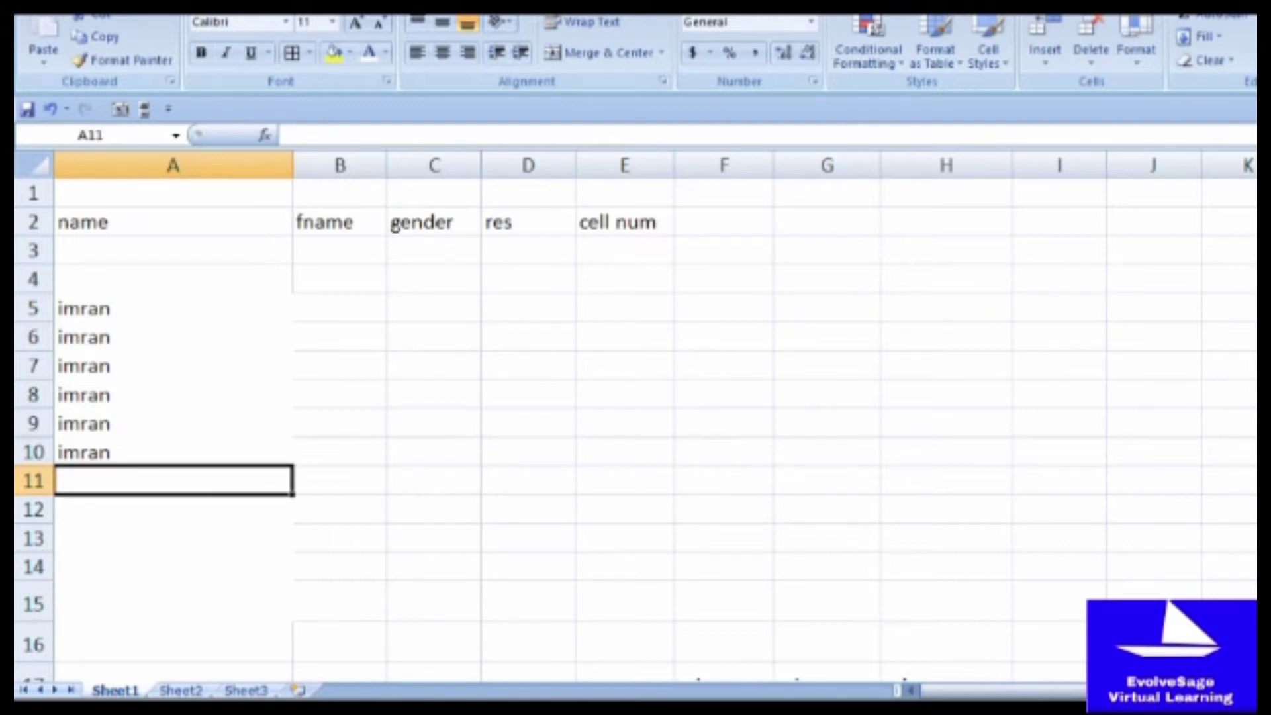
{"action": "key", "text": "ctrl+d"}
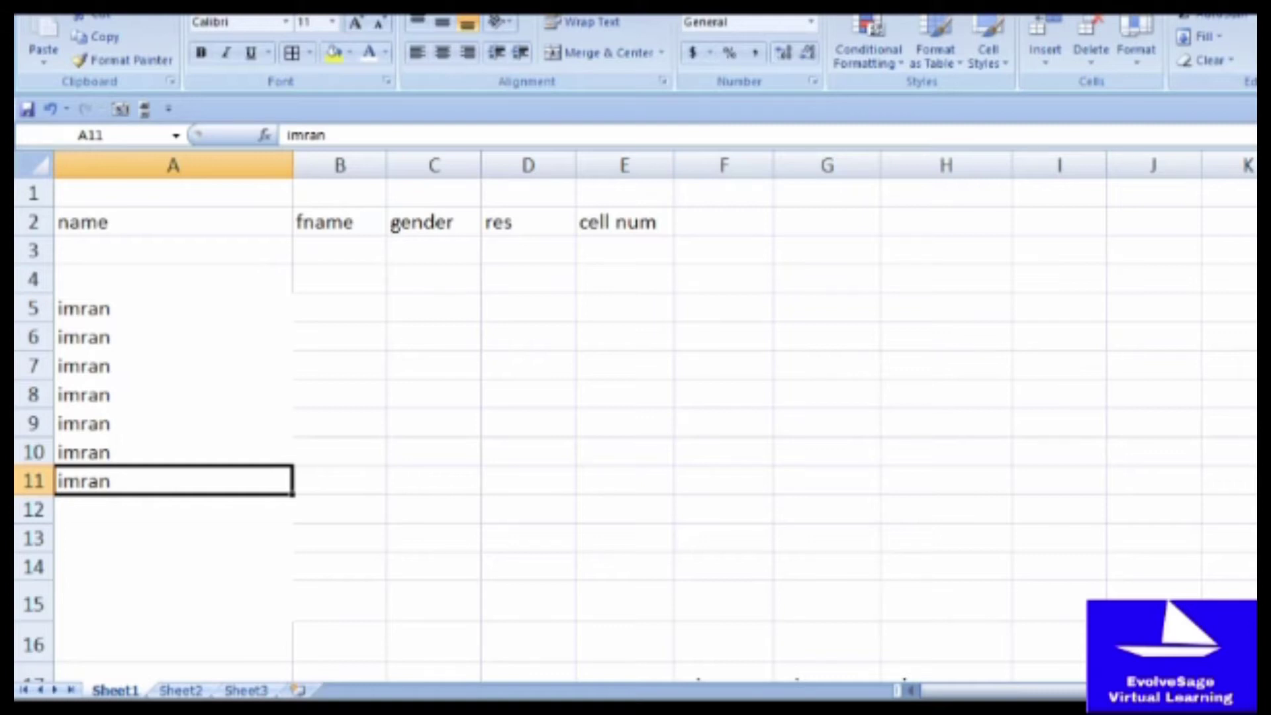
Step: Enter the person's first name in cell B8 and fill it down into B9
{"action": "left_click", "coordinate": [339, 394]}
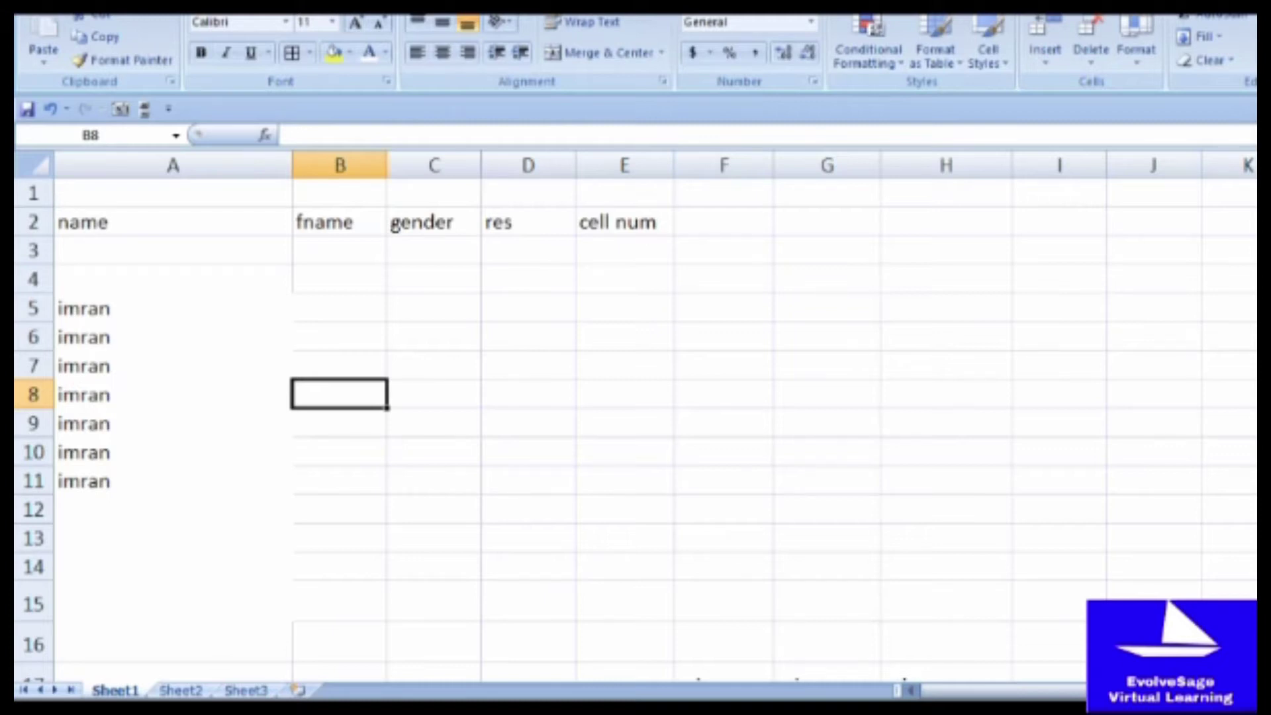
{"action": "type", "text": "imran"}
{"action": "key", "text": "Return"}
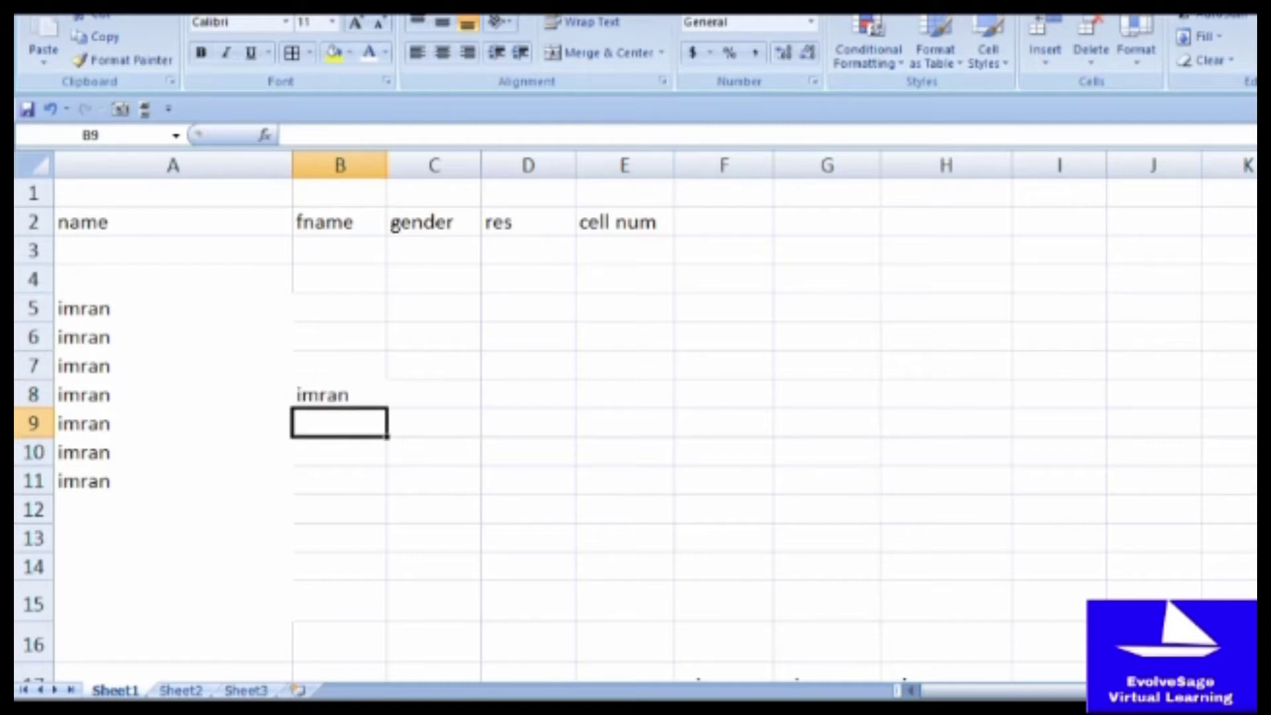
{"action": "key", "text": "ctrl+d"}
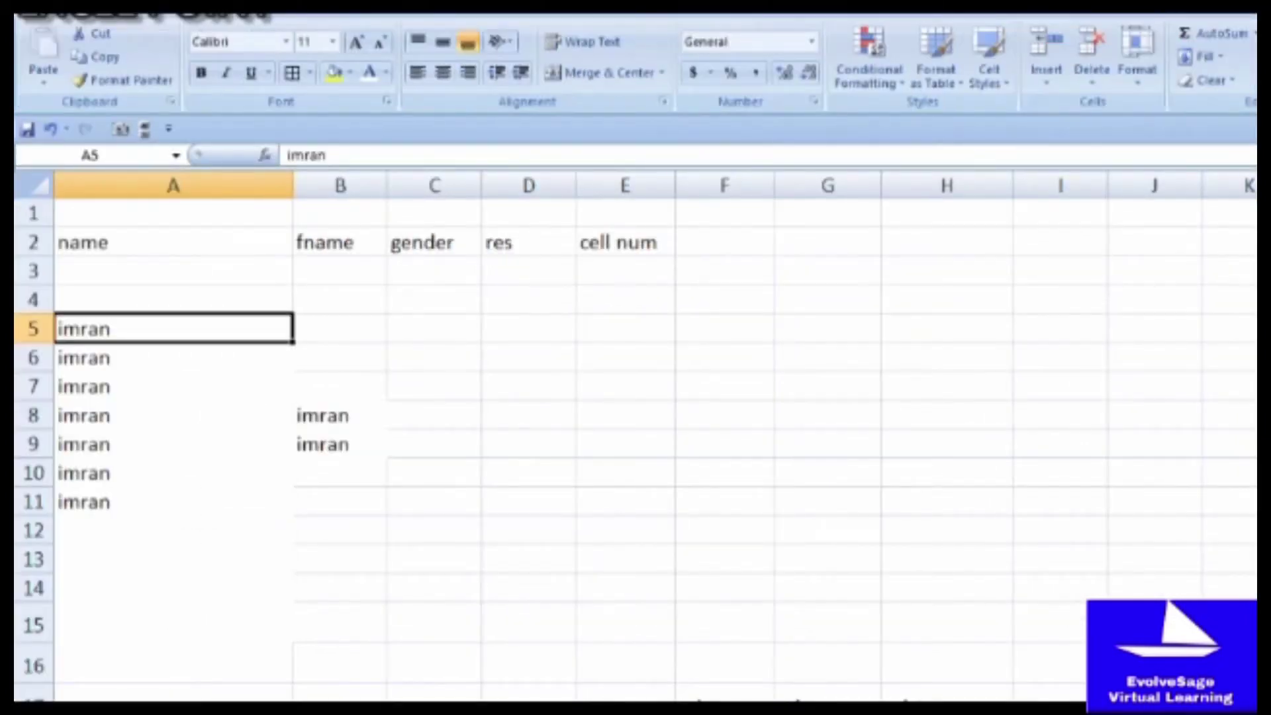
Step: Extend the filled names in A5:A11 down to row 13, and shrink the filled range back to A5:A7
{"action": "left_click_drag", "start_coordinate": [172, 329], "coordinate": [172, 502]}
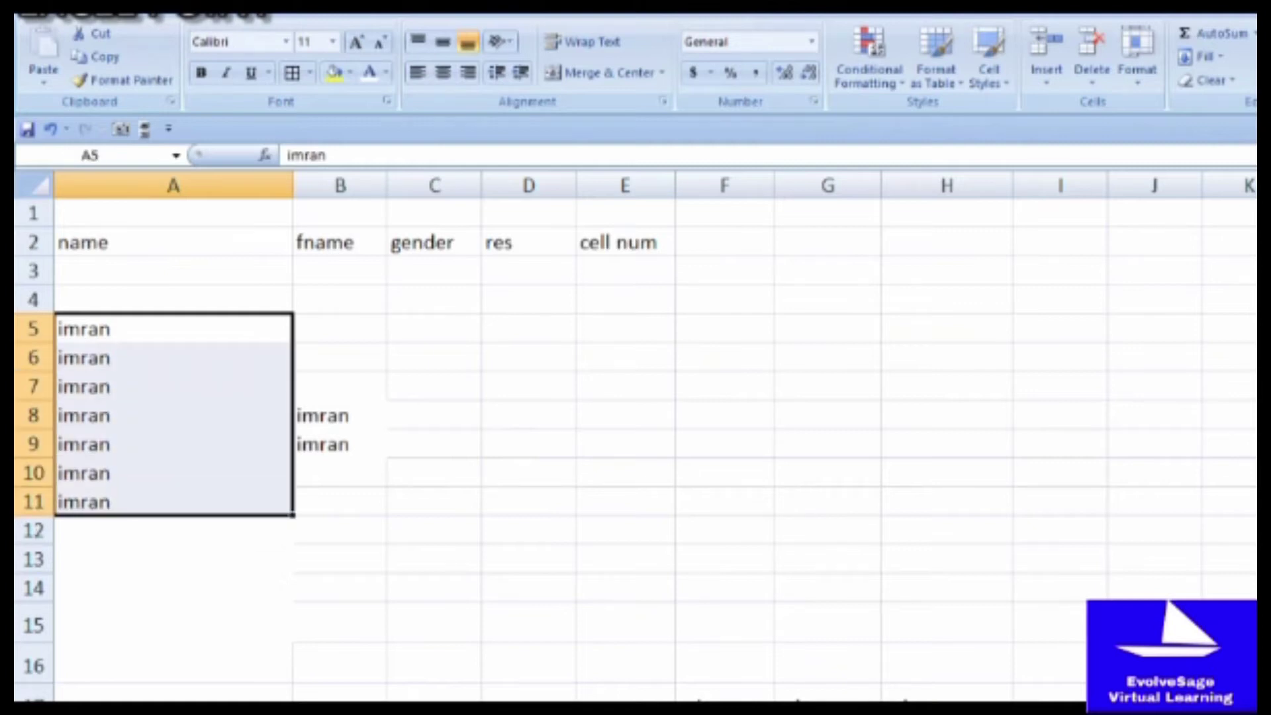
{"action": "left_click_drag", "start_coordinate": [294, 516], "coordinate": [297, 573]}
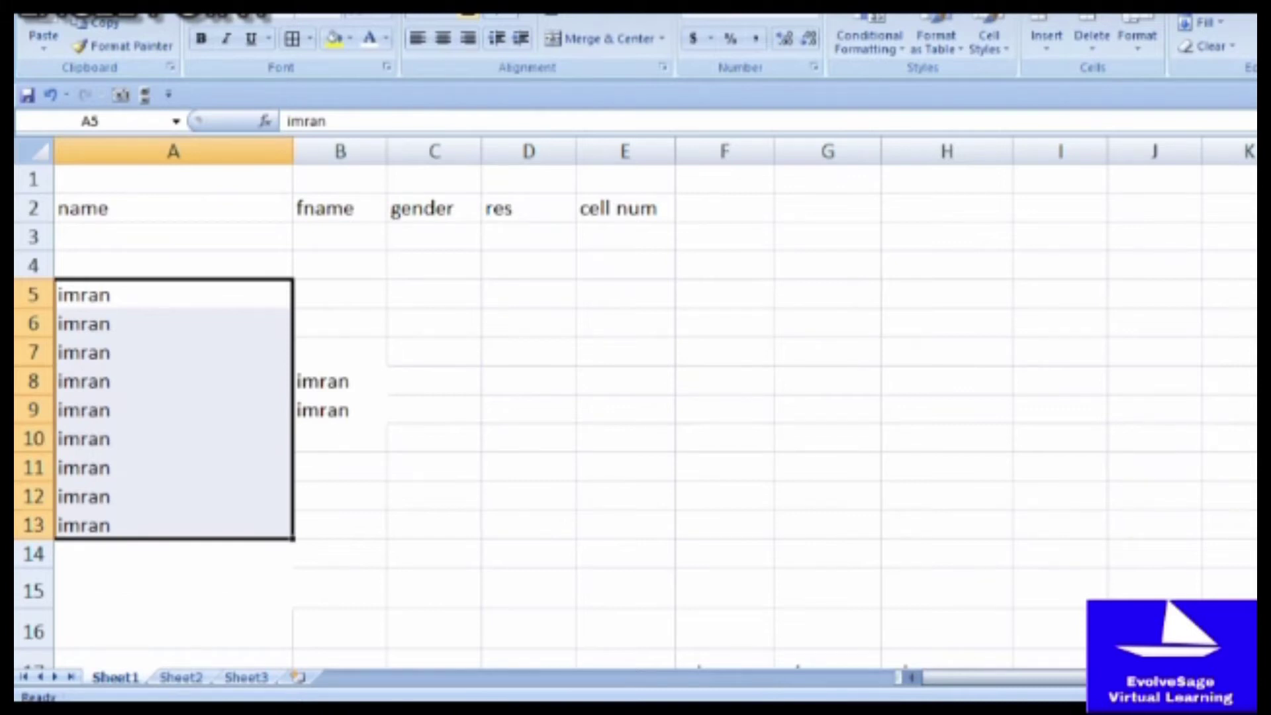
{"action": "left_click_drag", "start_coordinate": [293, 539], "coordinate": [294, 453]}
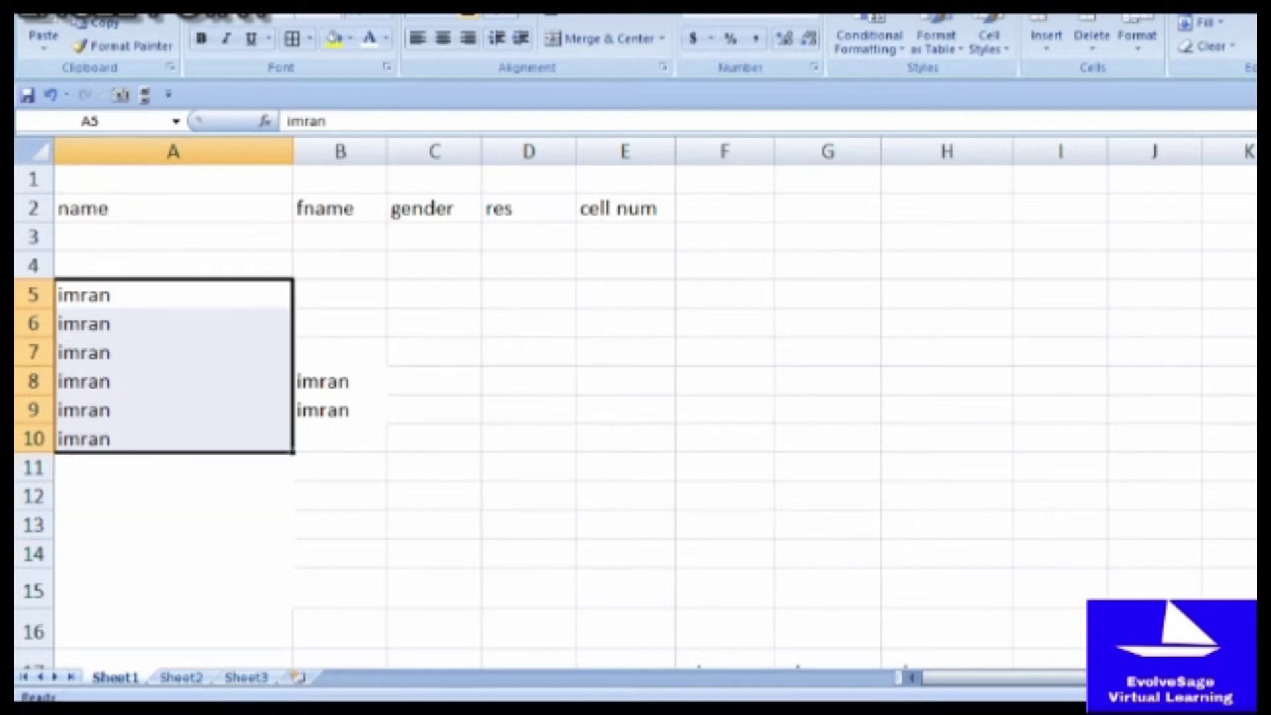
{"action": "left_click_drag", "start_coordinate": [294, 453], "coordinate": [294, 367]}
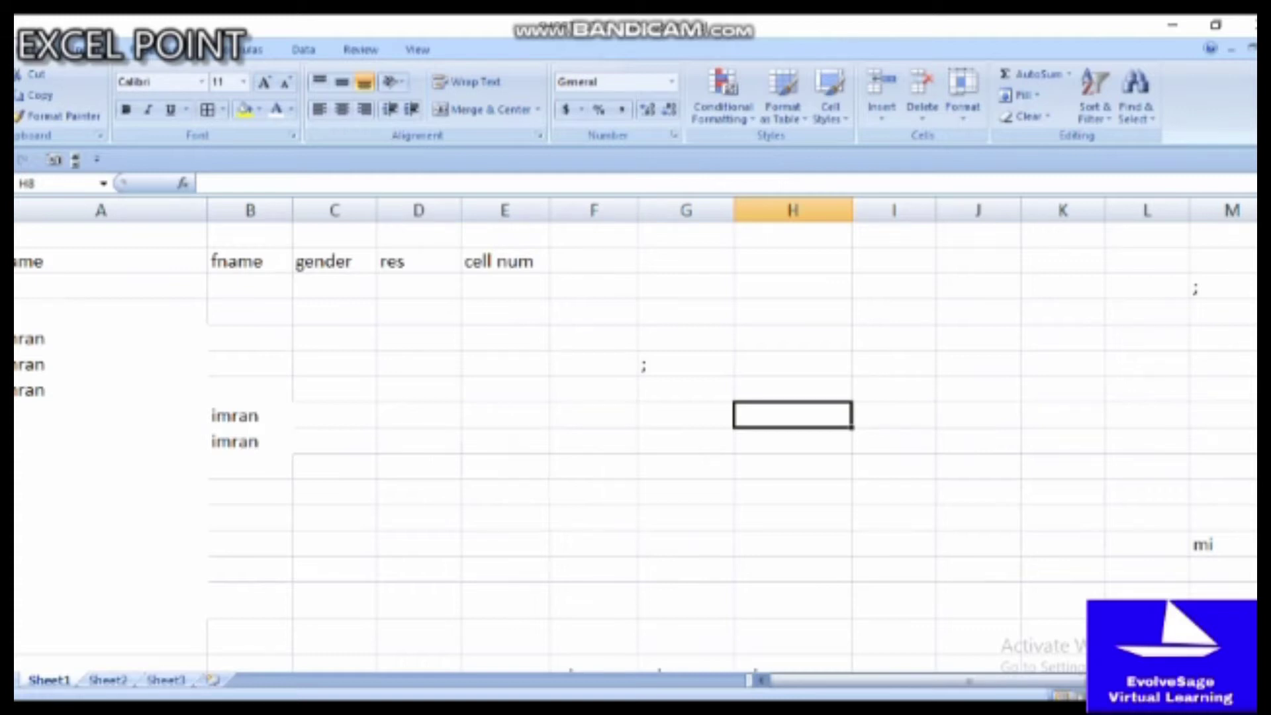
Step: Set the font color of cells A4:A7 to white so the names blend into the background
{"action": "left_click", "coordinate": [101, 312]}
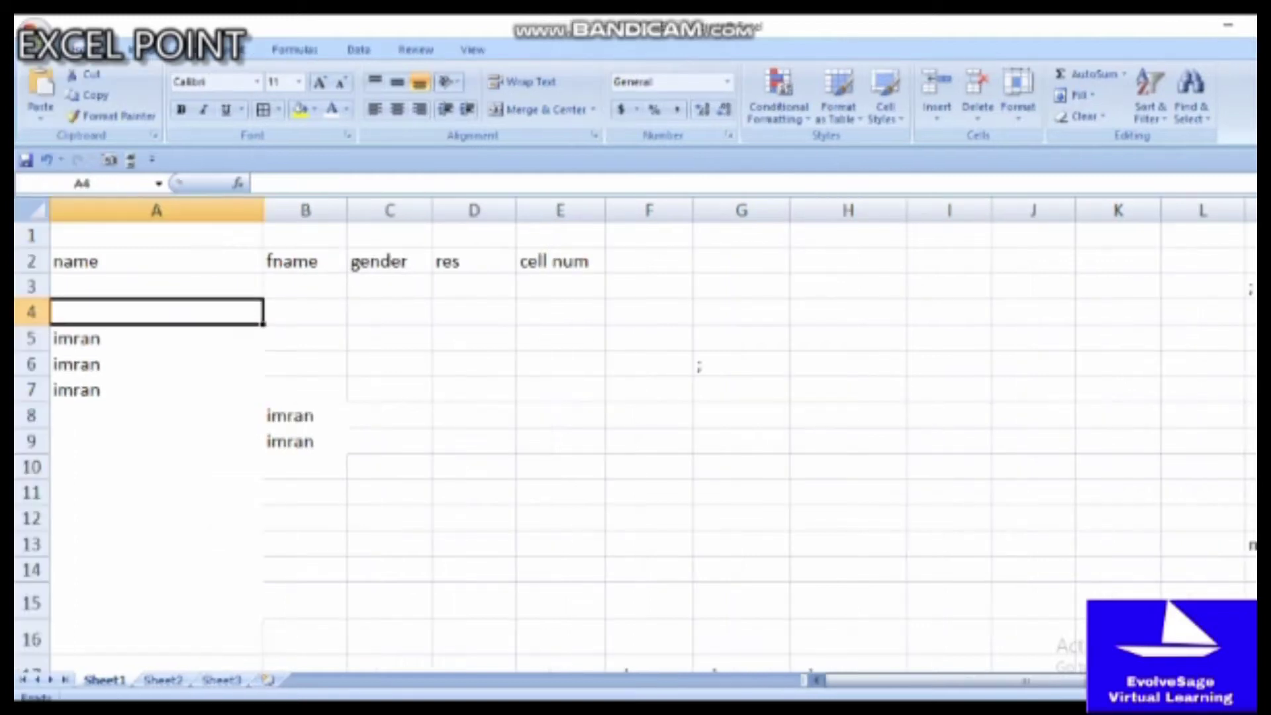
{"action": "key", "text": "shift+Down"}
{"action": "key", "text": "shift+Down"}
{"action": "key", "text": "shift+Down"}
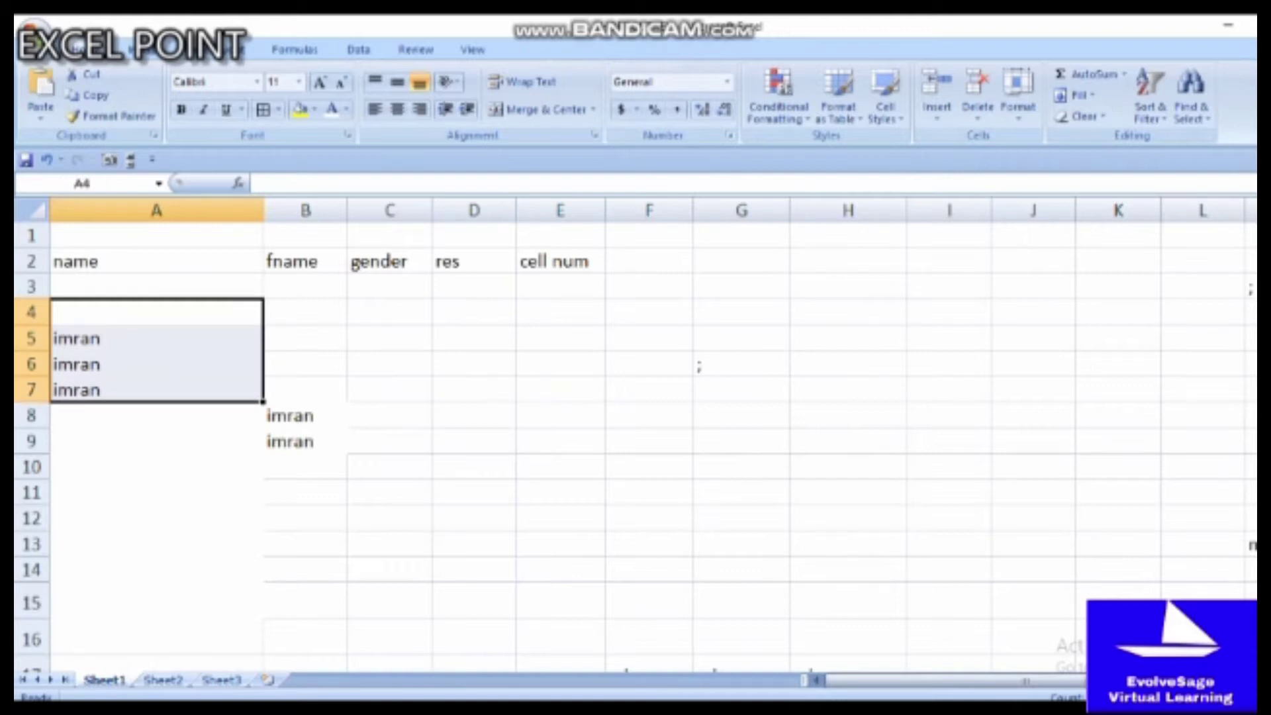
{"action": "left_click", "coordinate": [347, 109]}
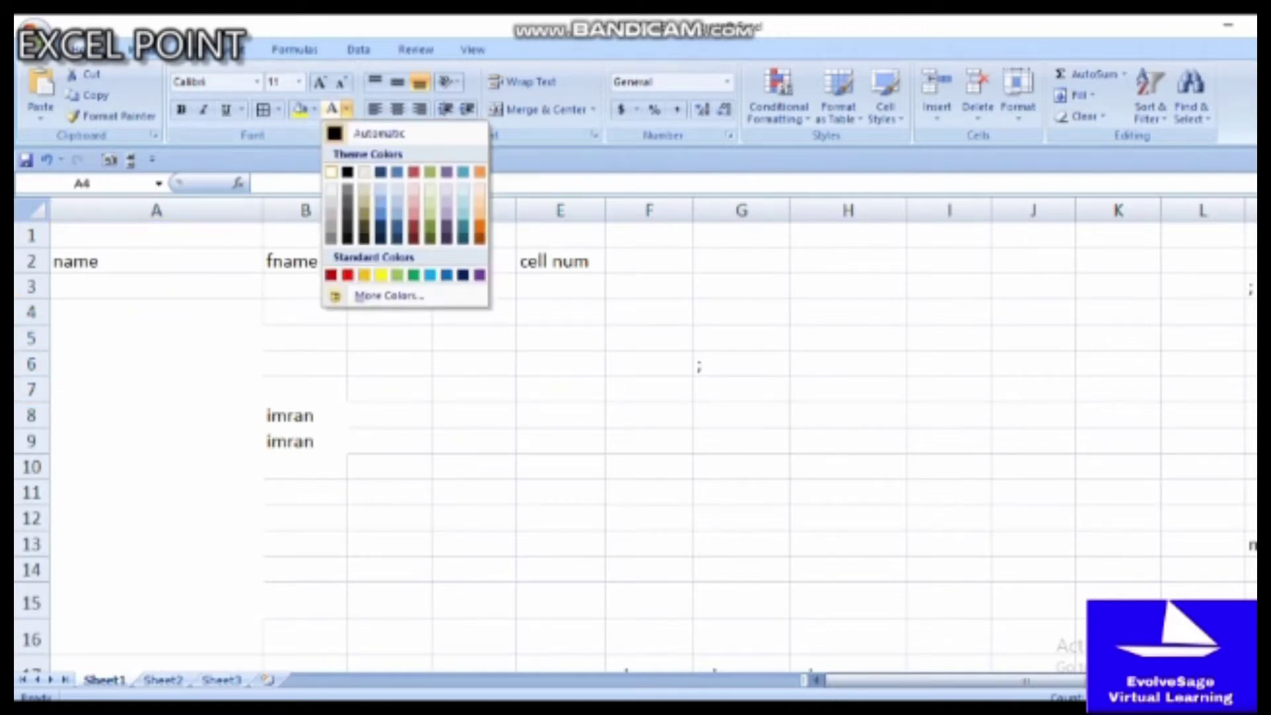
{"action": "left_click", "coordinate": [331, 172]}
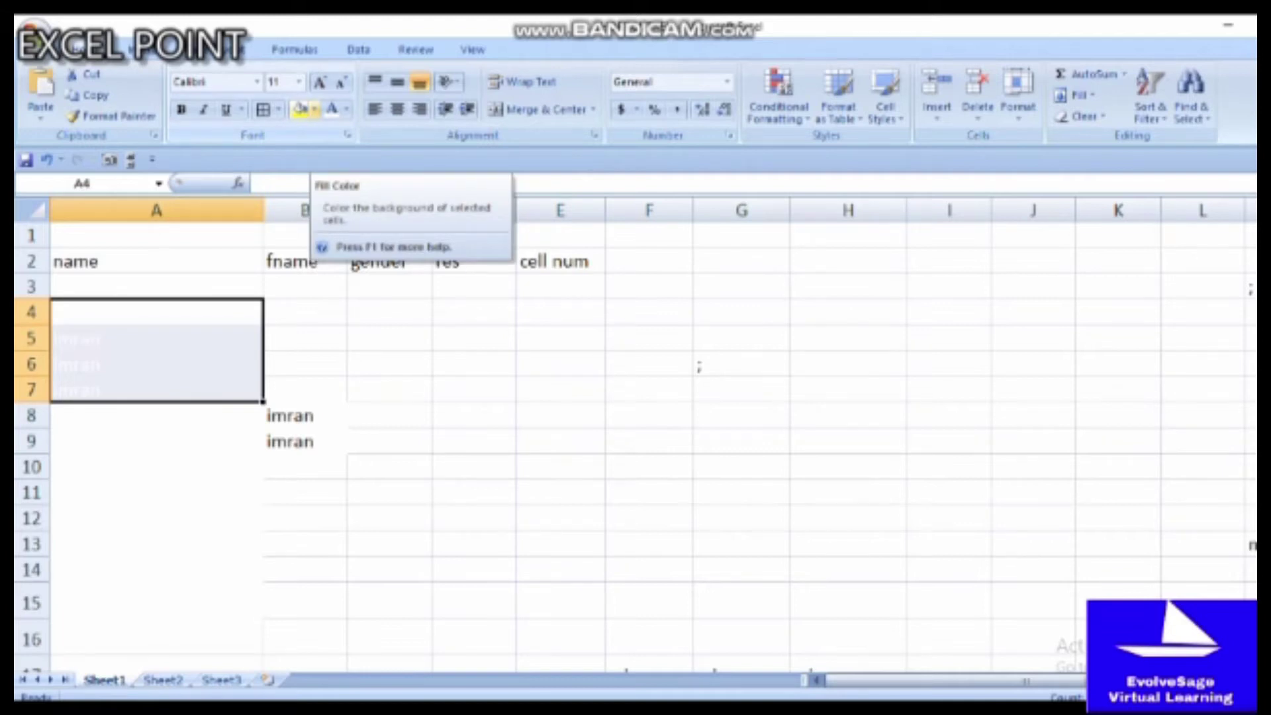
Step: Try yellow and red fills behind the white names in column A, and undo the color changes
{"action": "left_click", "coordinate": [315, 109]}
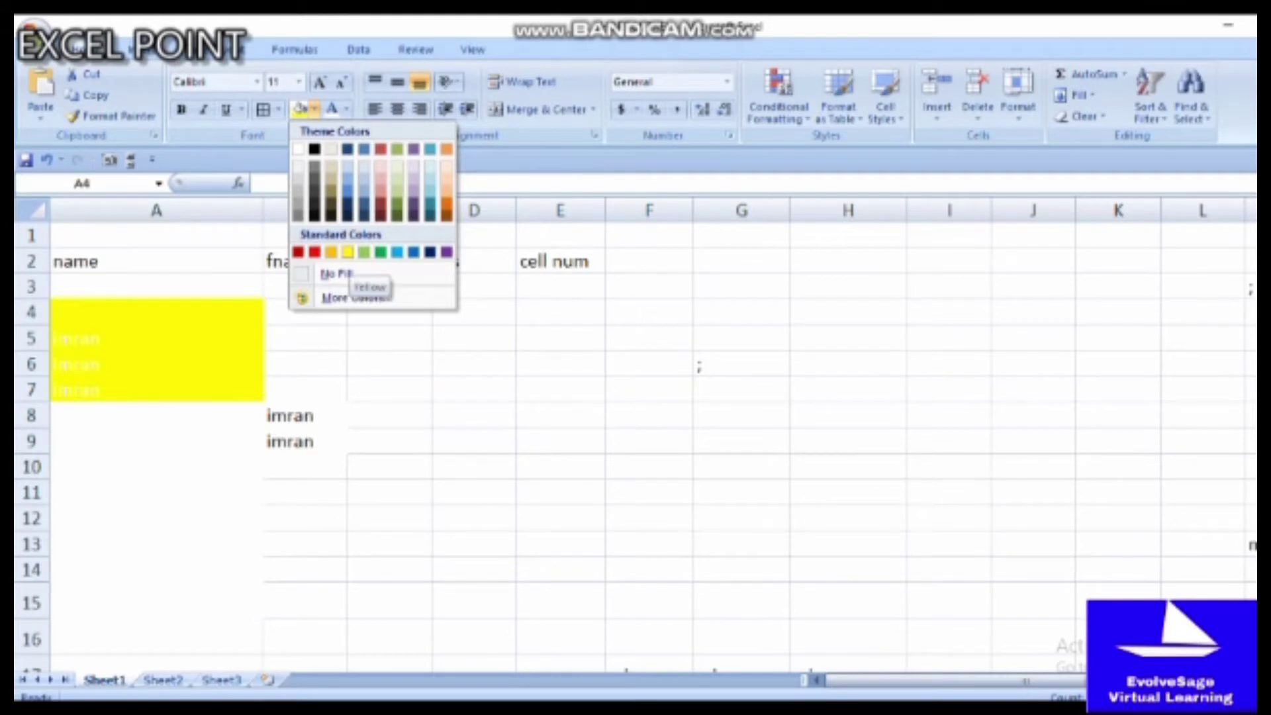
{"action": "left_click", "coordinate": [347, 252]}
{"action": "left_click", "coordinate": [390, 388]}
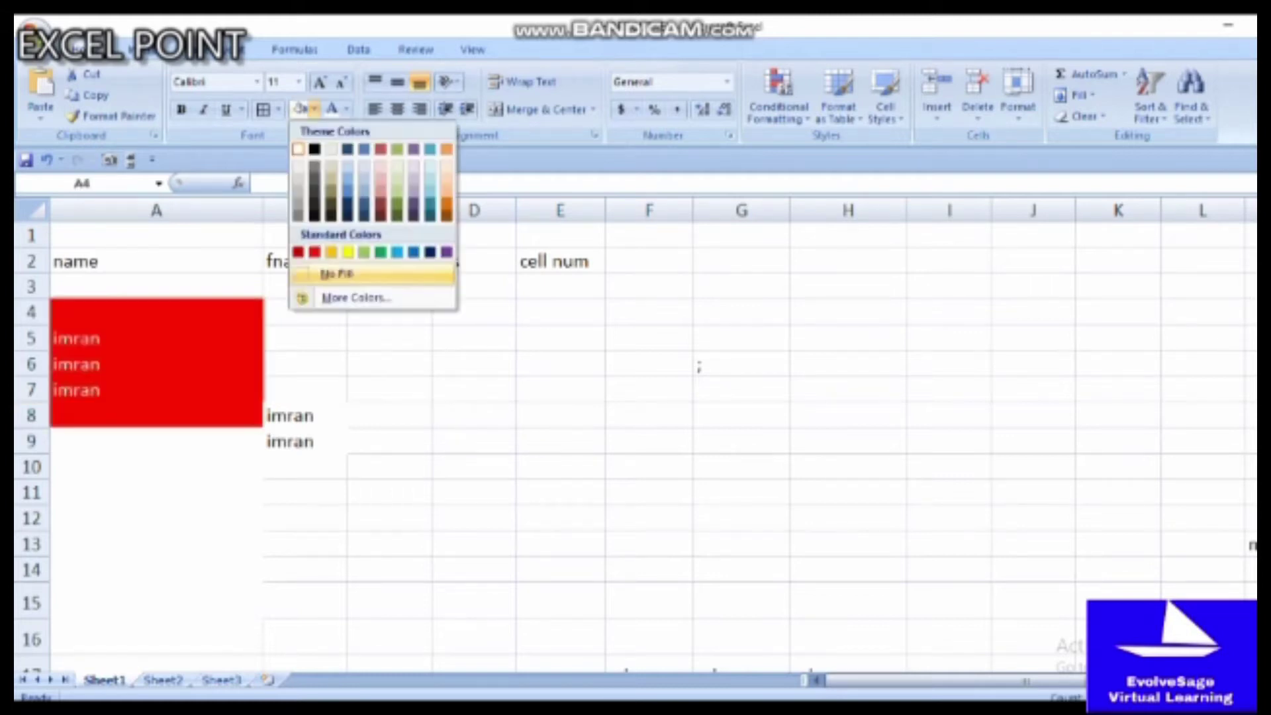
{"action": "key", "text": "Escape"}
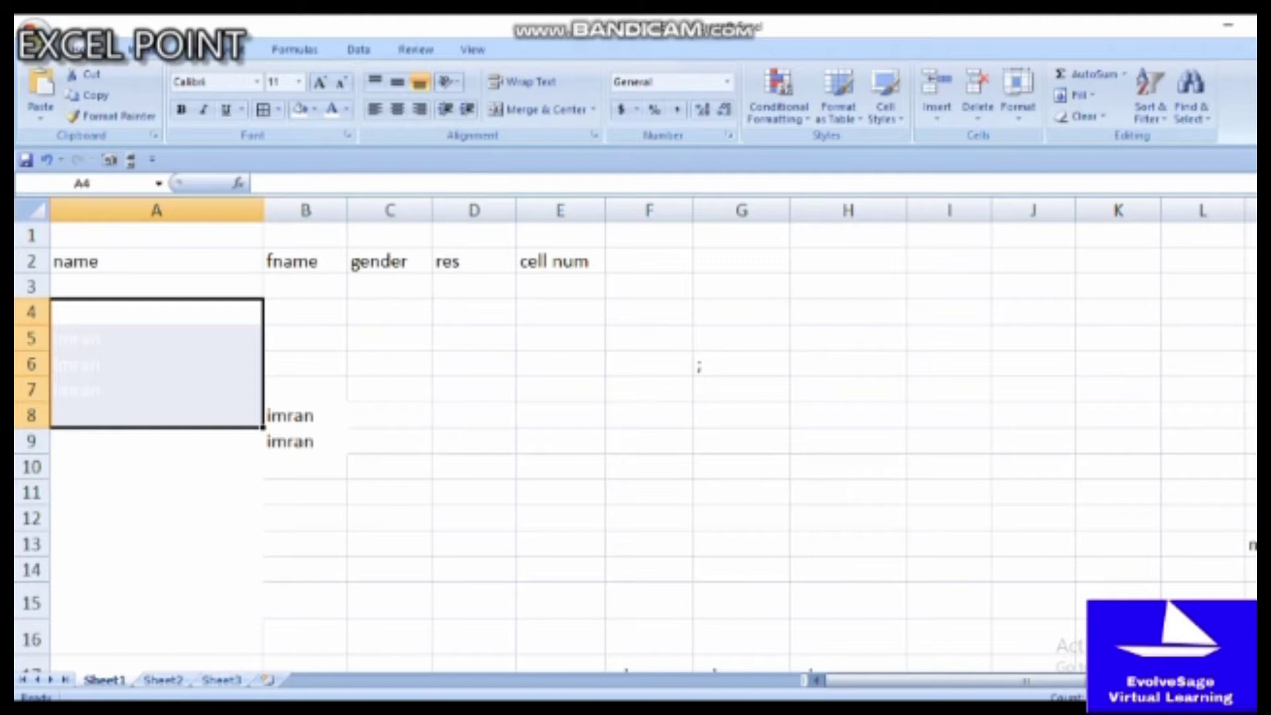
{"action": "key", "text": "ctrl+z"}
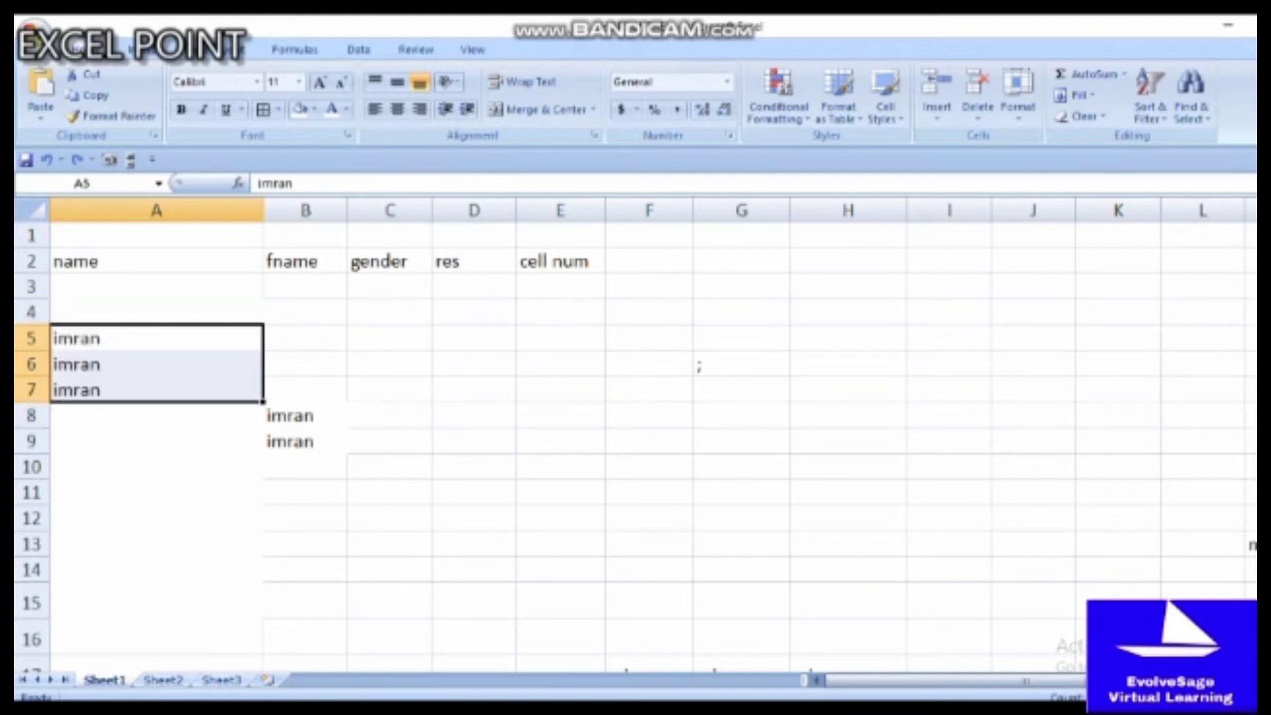
Step: Apply the custom number format ;;; to cells A4:B9 to hide their contents
{"action": "left_click", "coordinate": [156, 311]}
{"action": "left_click_drag", "start_coordinate": [156, 311], "coordinate": [306, 441]}
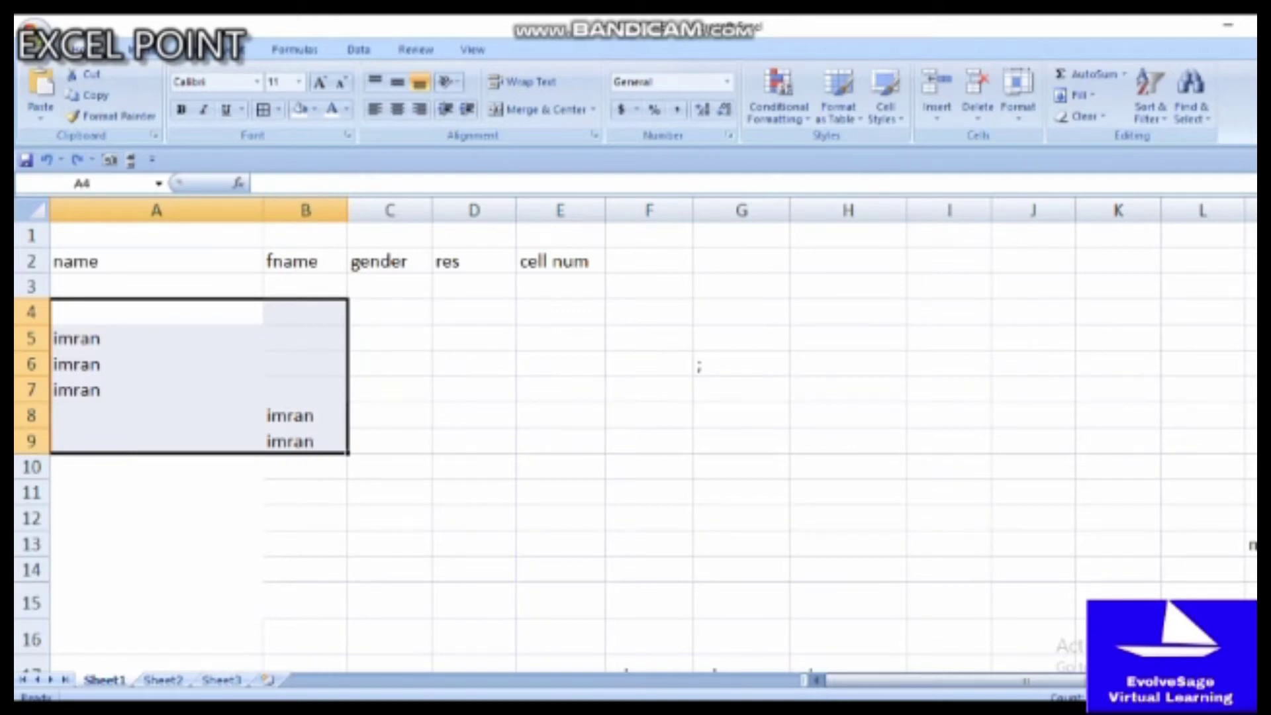
{"action": "key", "text": "ctrl+1"}
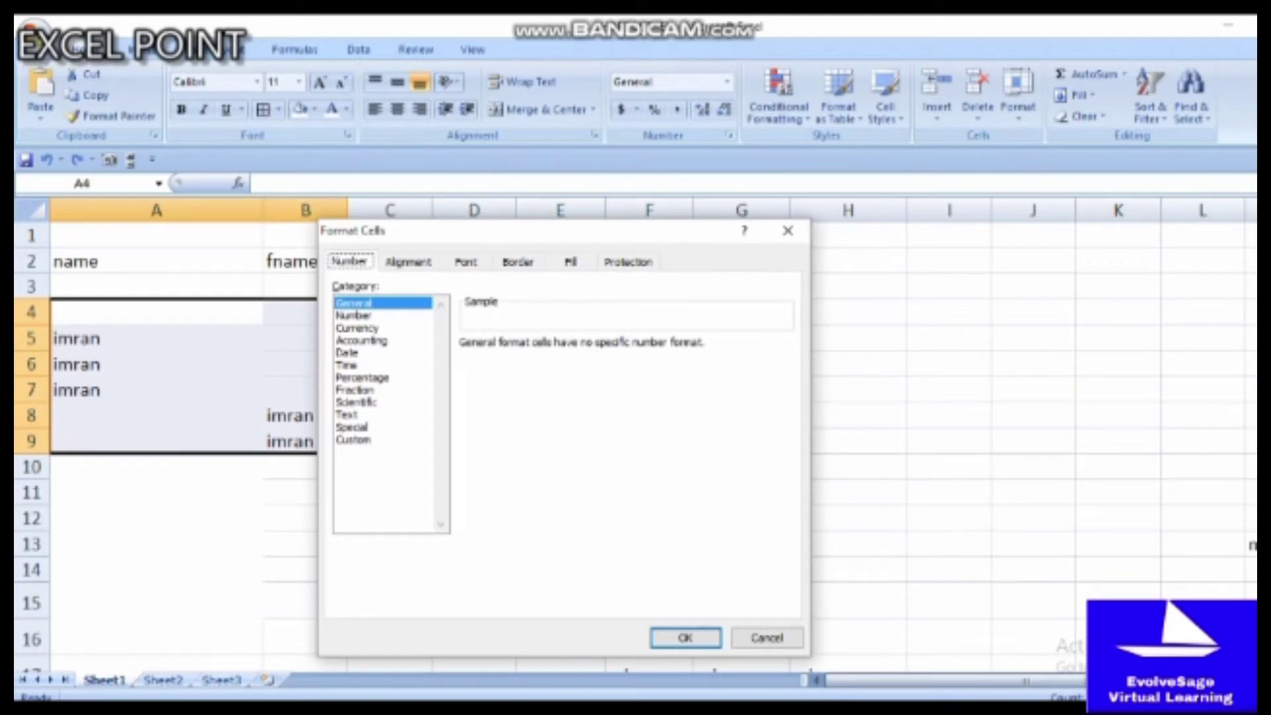
{"action": "left_click", "coordinate": [354, 440]}
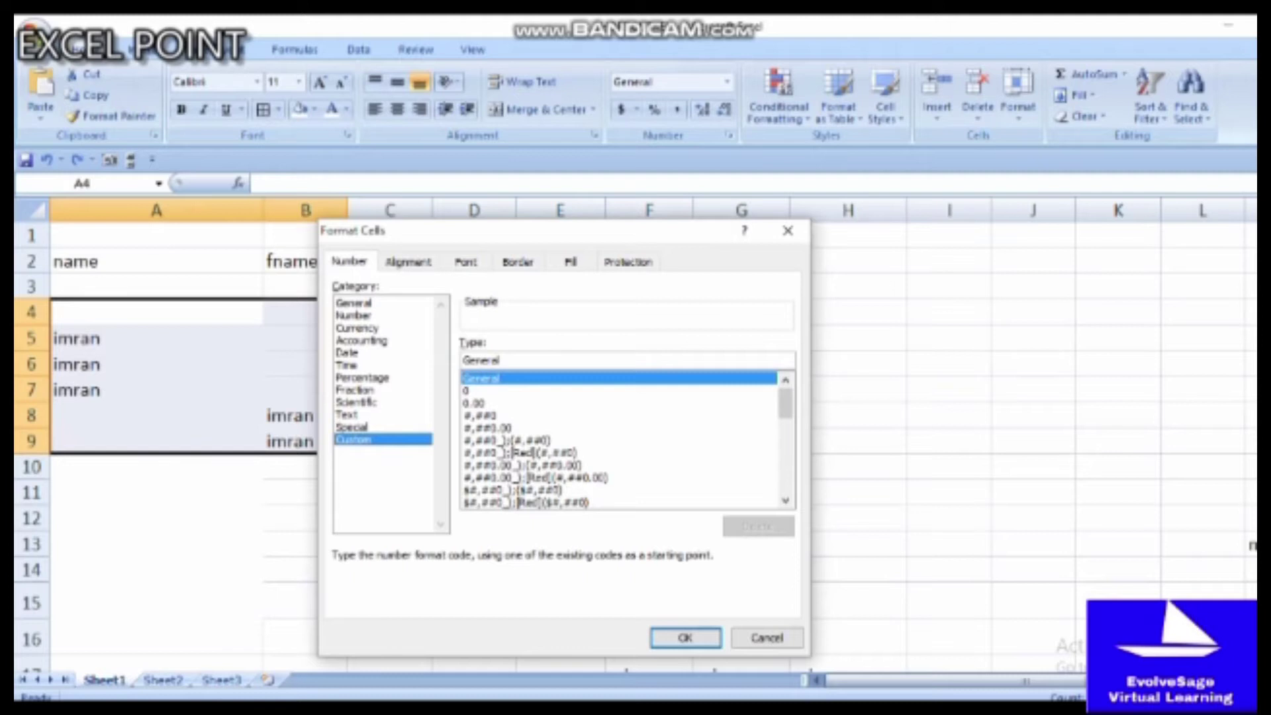
{"action": "left_click", "coordinate": [501, 360]}
{"action": "key", "text": "BackSpace"}
{"action": "key", "text": "BackSpace"}
{"action": "key", "text": "BackSpace"}
{"action": "key", "text": "BackSpace"}
{"action": "key", "text": "BackSpace"}
{"action": "key", "text": "BackSpace"}
{"action": "key", "text": "BackSpace"}
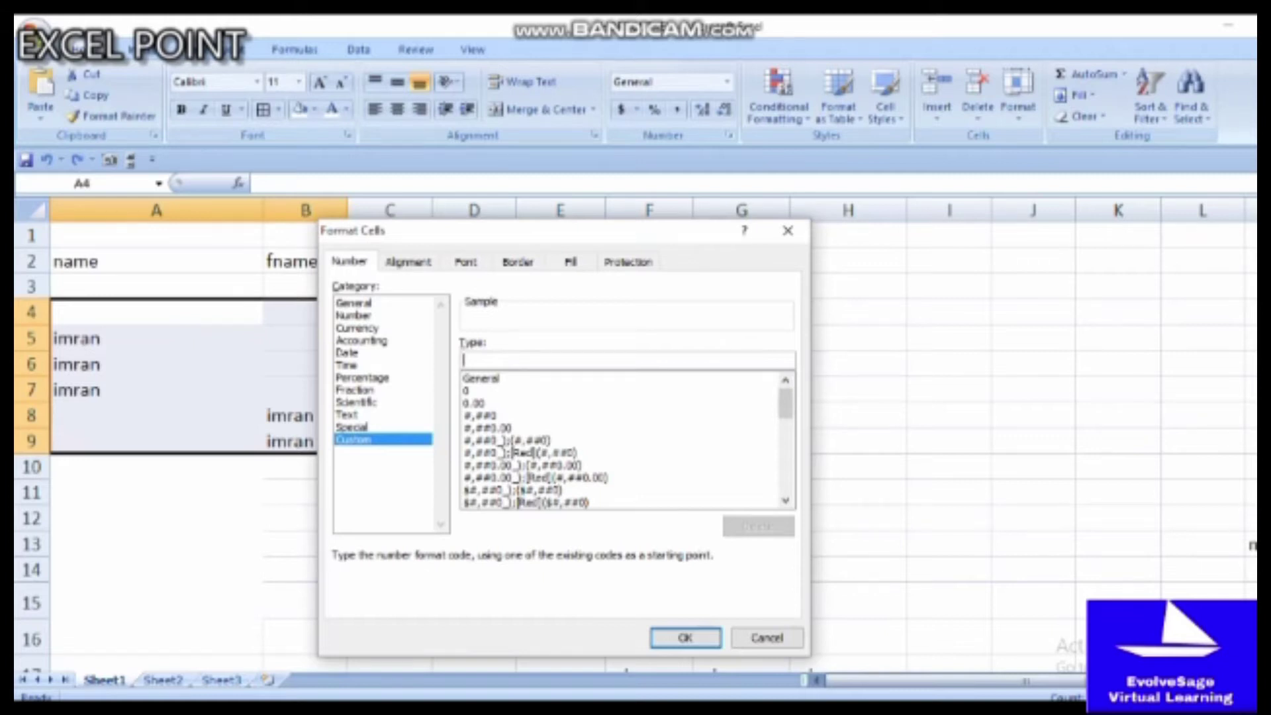
{"action": "type", "text": ";;"}
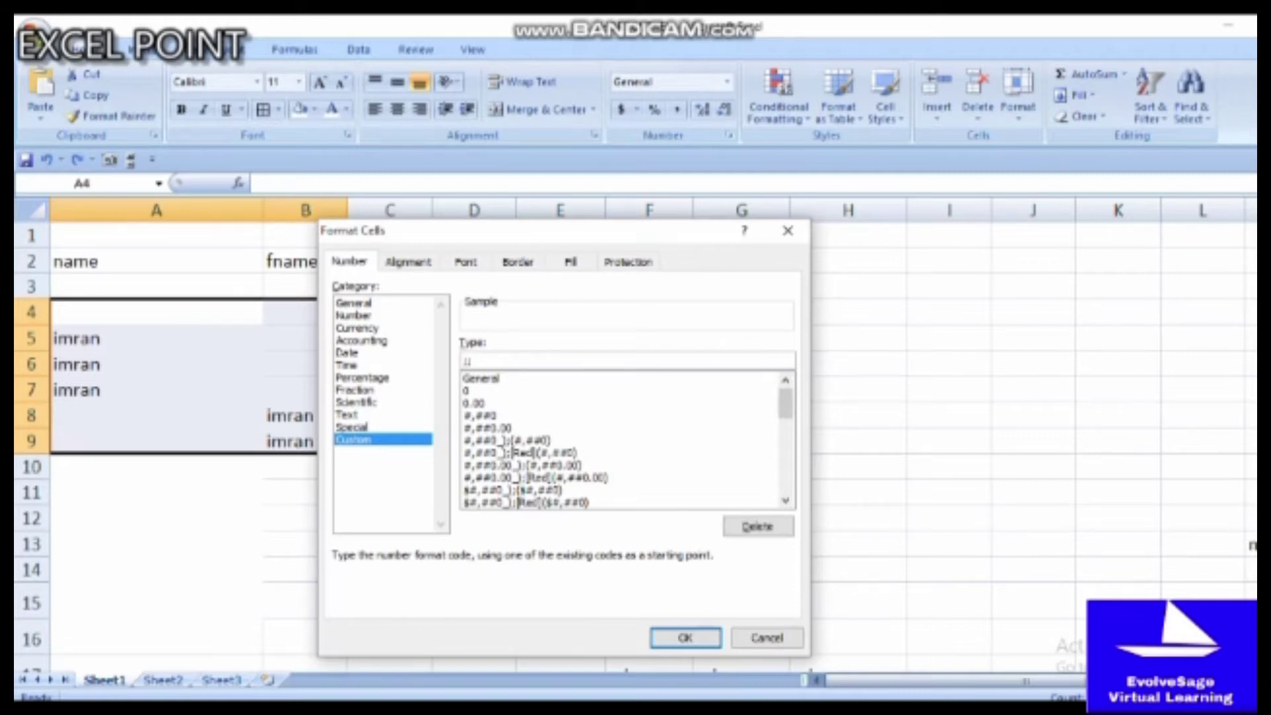
{"action": "type", "text": ";"}
{"action": "key", "text": "Return"}
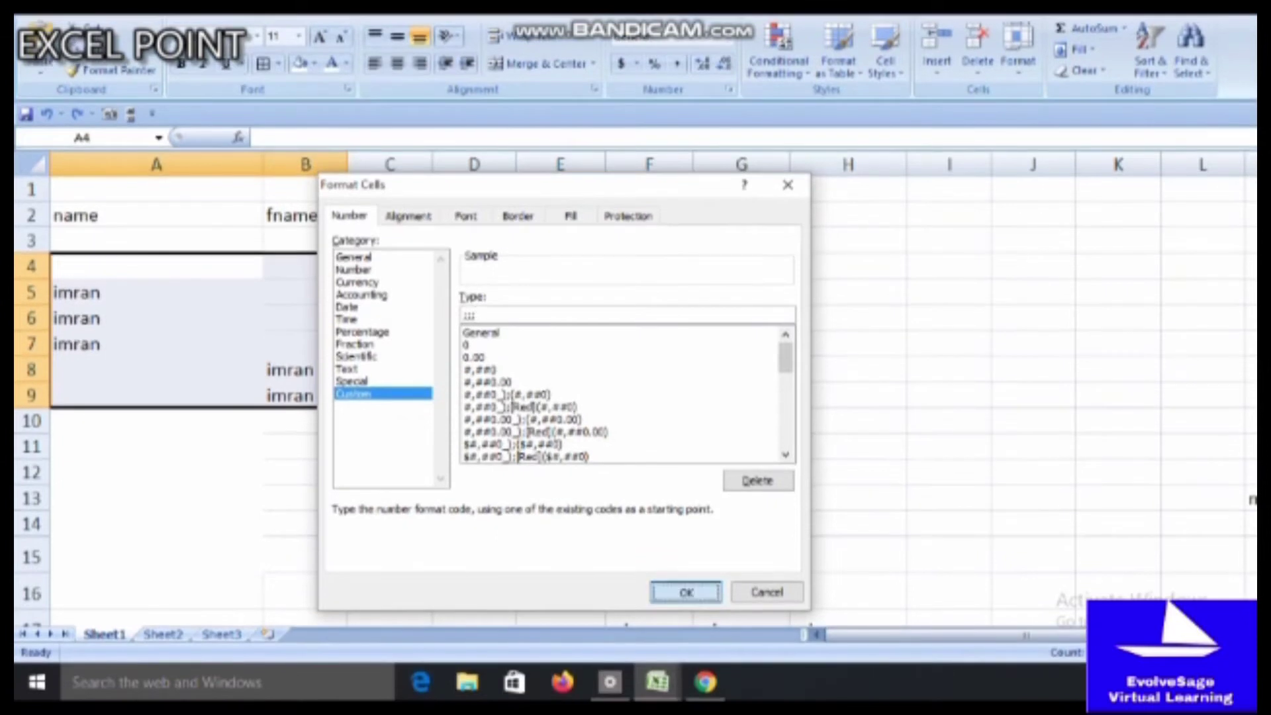
{"action": "key", "text": "Return"}
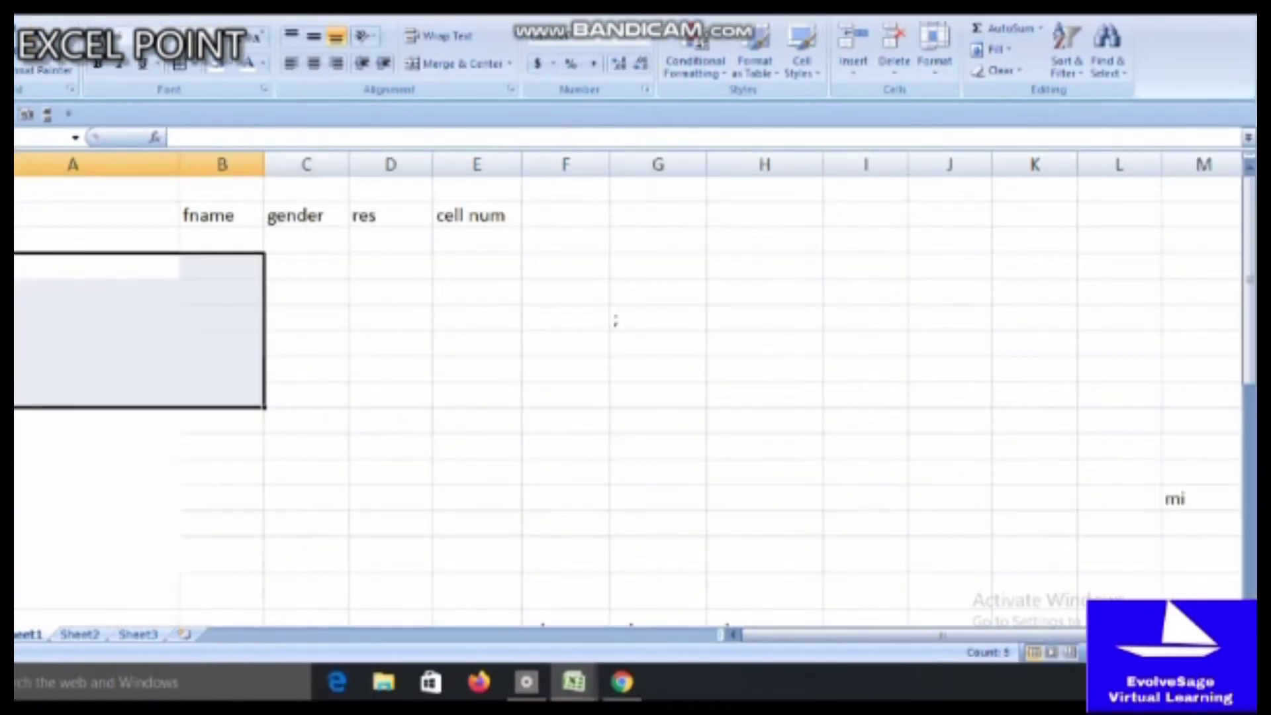
Step: Enter ww into every cell of the range F5:I12 at once
{"action": "left_click", "coordinate": [476, 291]}
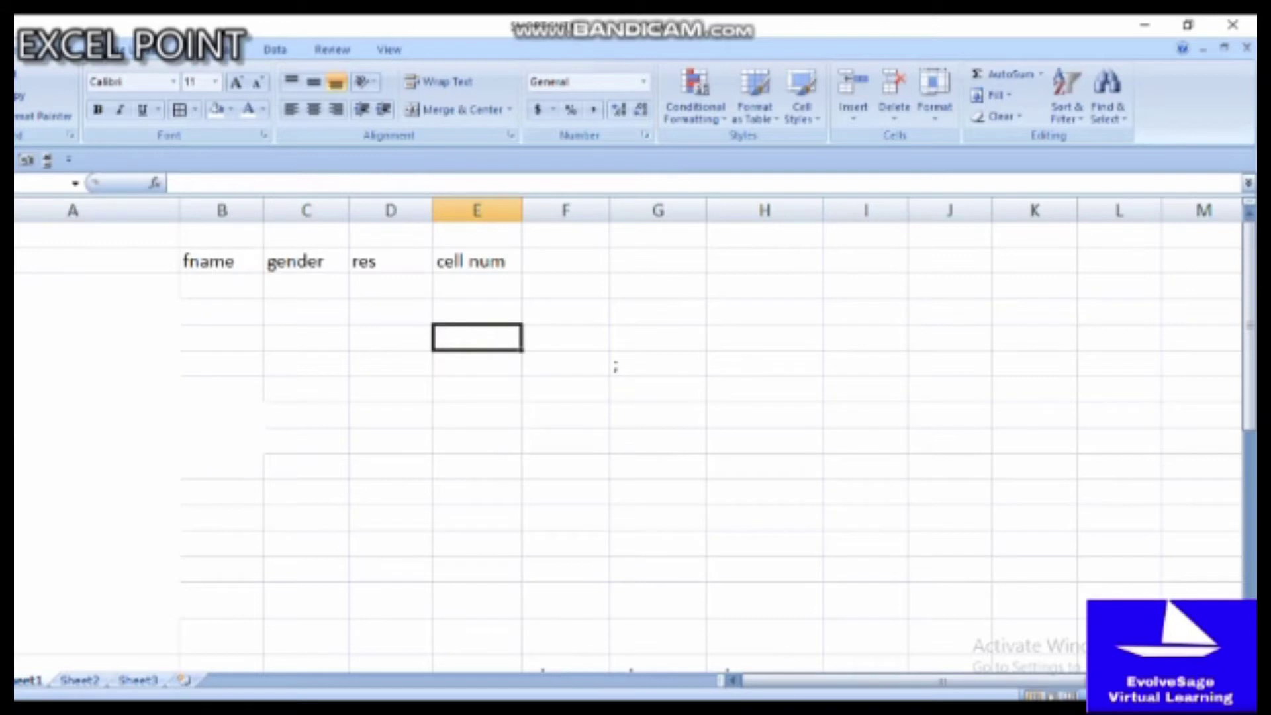
{"action": "left_click_drag", "start_coordinate": [477, 338], "coordinate": [662, 516]}
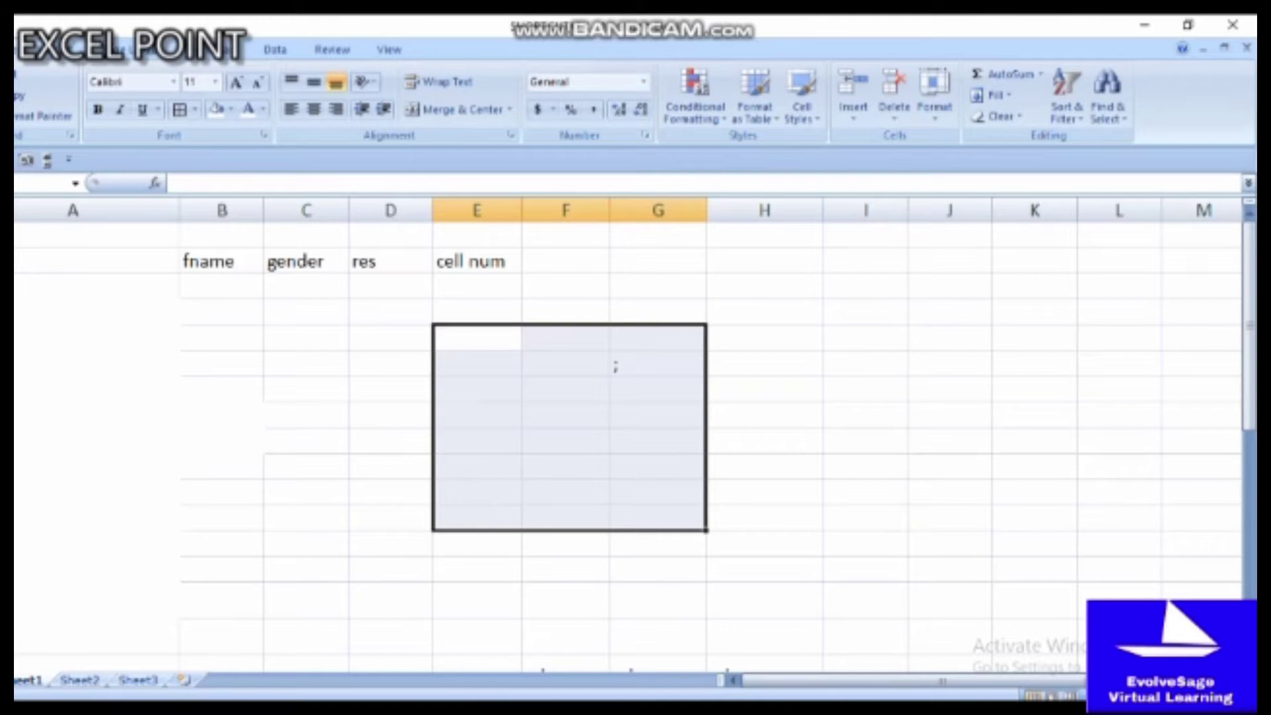
{"action": "left_click", "coordinate": [565, 285]}
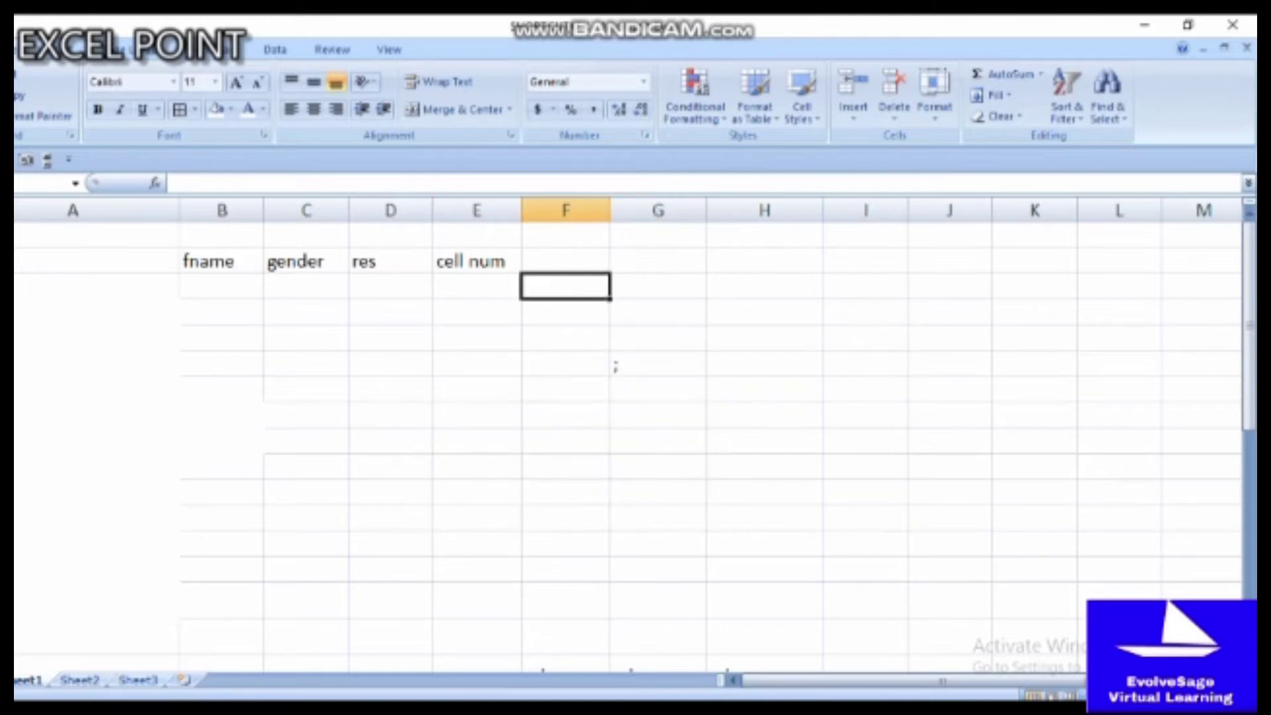
{"action": "left_click_drag", "start_coordinate": [565, 338], "coordinate": [866, 518]}
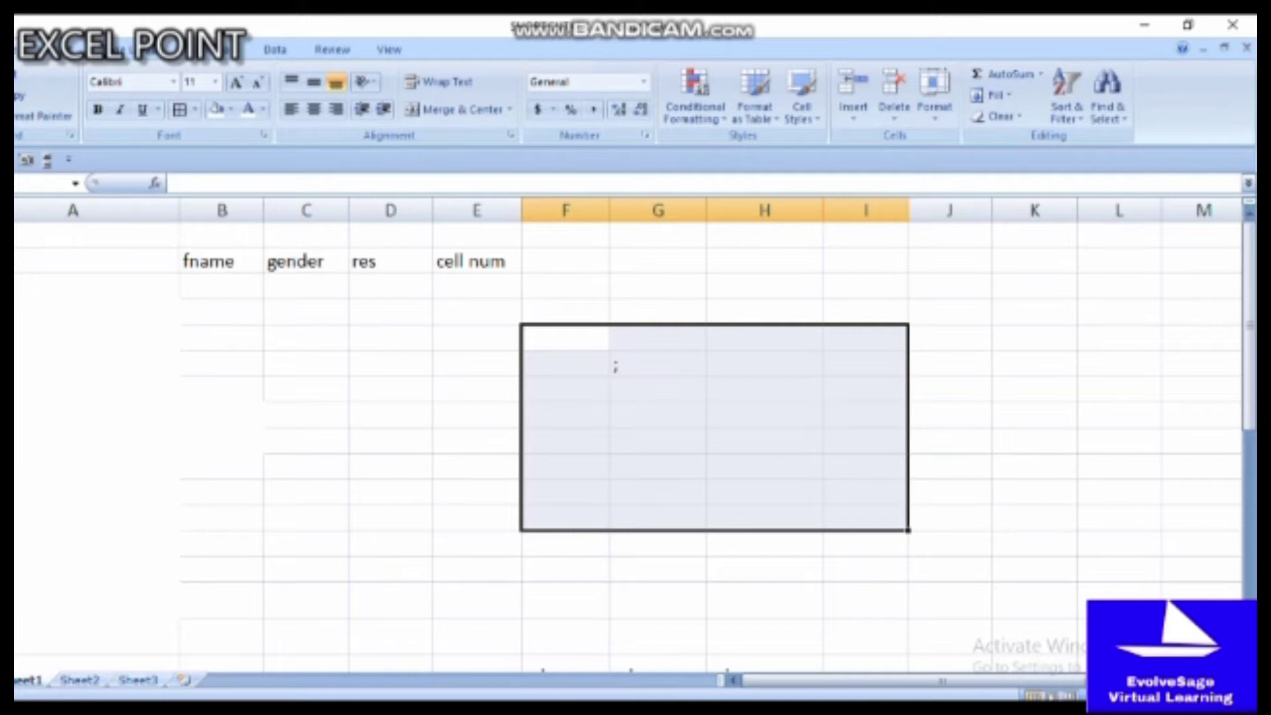
{"action": "type", "text": "ww"}
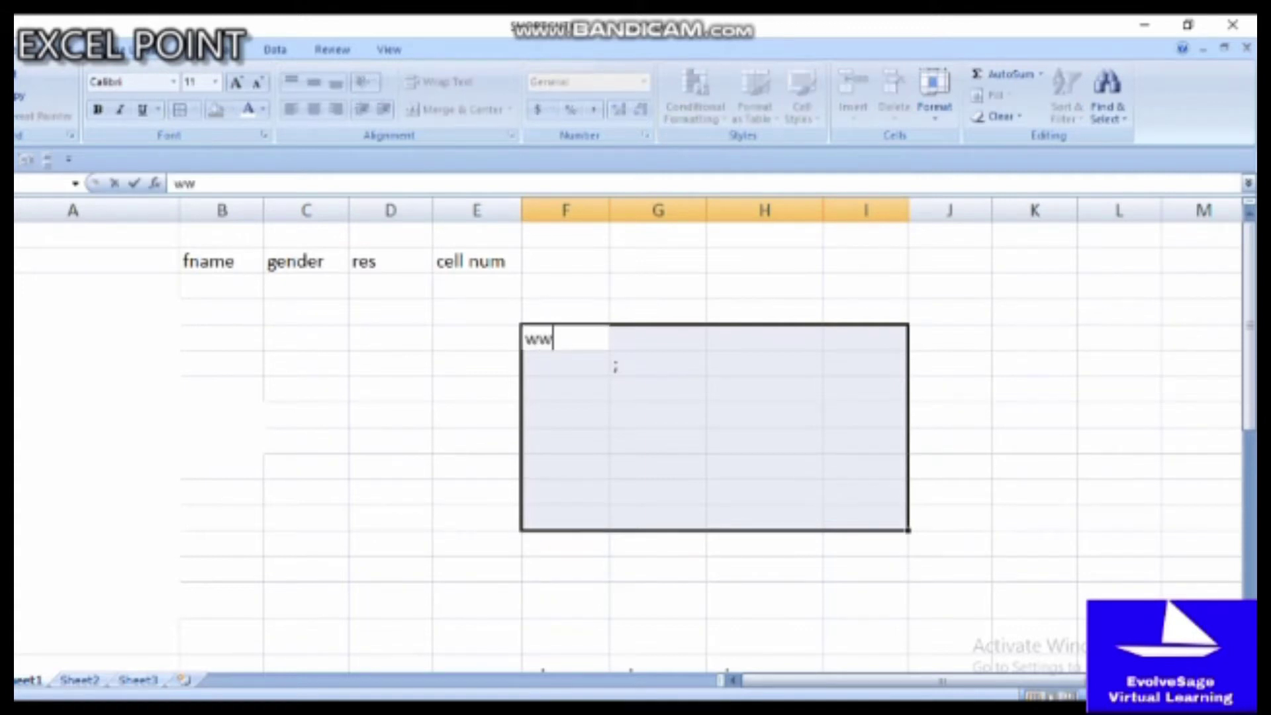
{"action": "key", "text": "ctrl+Return"}
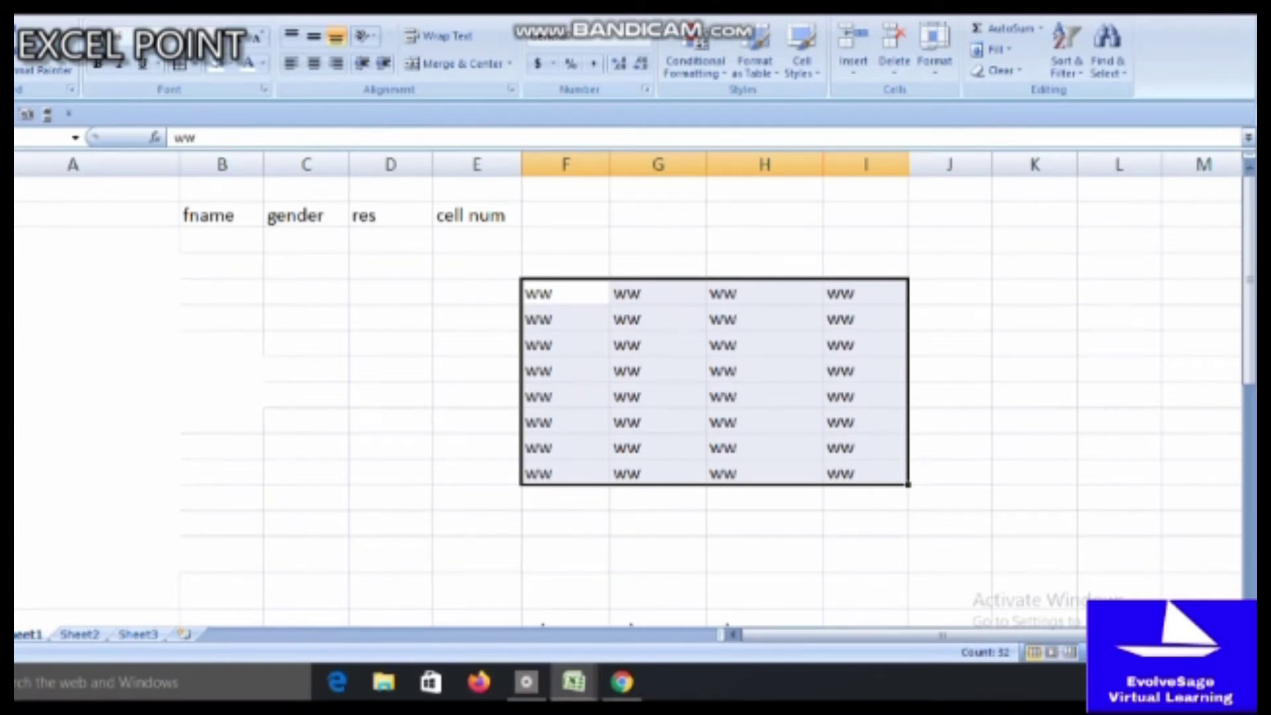
Step: Enter ww at once into the separate ranges C14:D16, E14:F16 and H14:I16, and undo the last two ww fills
{"action": "left_click", "coordinate": [306, 524]}
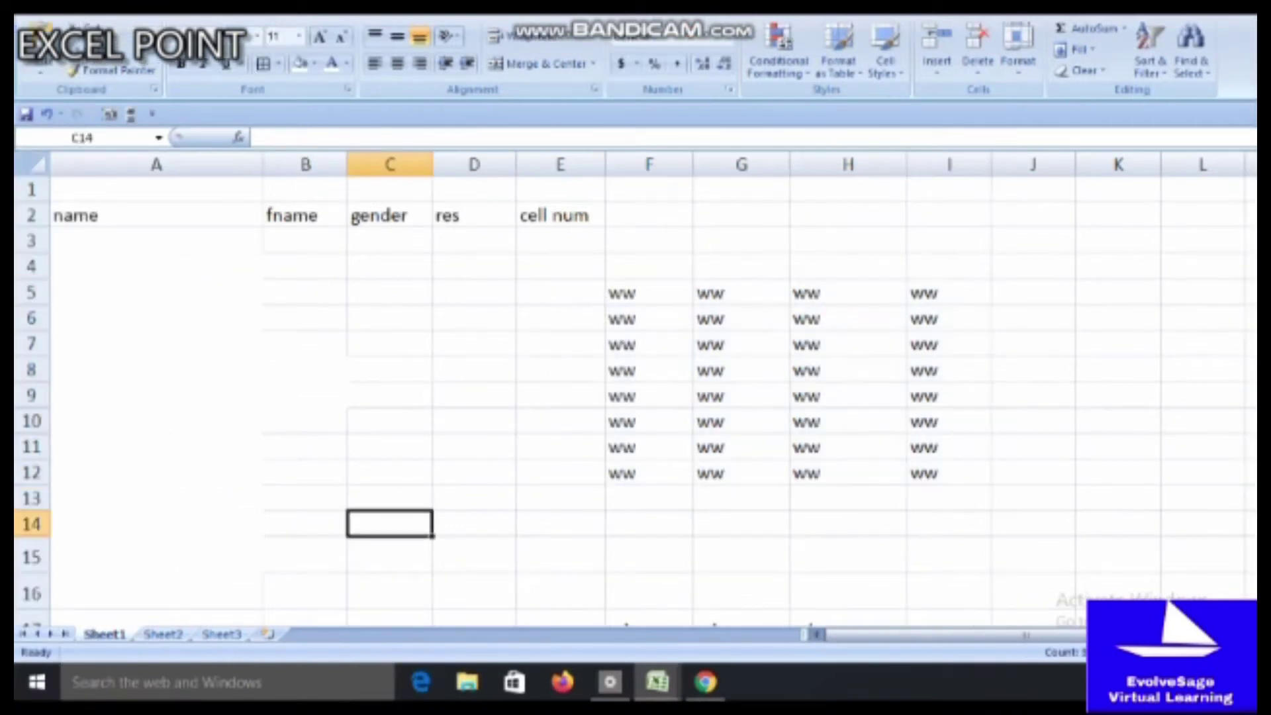
{"action": "left_click_drag", "start_coordinate": [390, 524], "coordinate": [475, 592]}
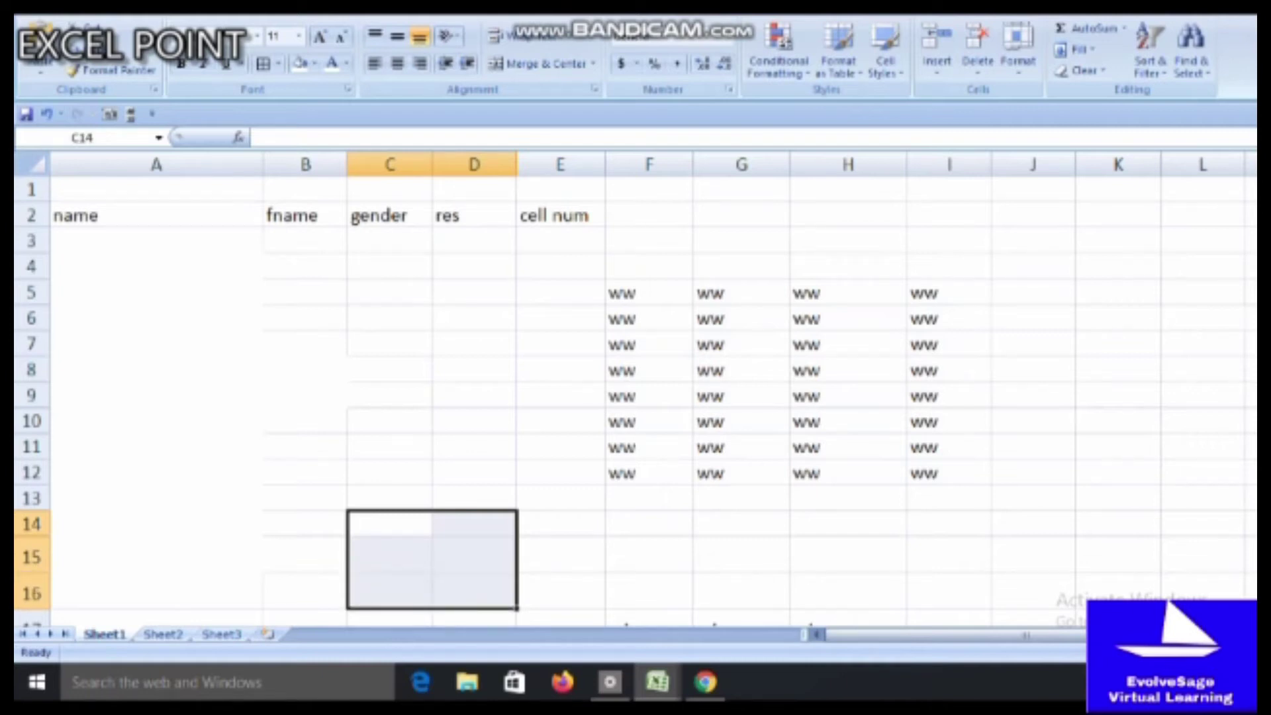
{"action": "left_click_drag", "start_coordinate": [560, 524], "coordinate": [649, 593], "text": "ctrl"}
{"action": "left_click", "coordinate": [849, 524], "text": "ctrl"}
{"action": "left_click_drag", "start_coordinate": [849, 523], "coordinate": [949, 593]}
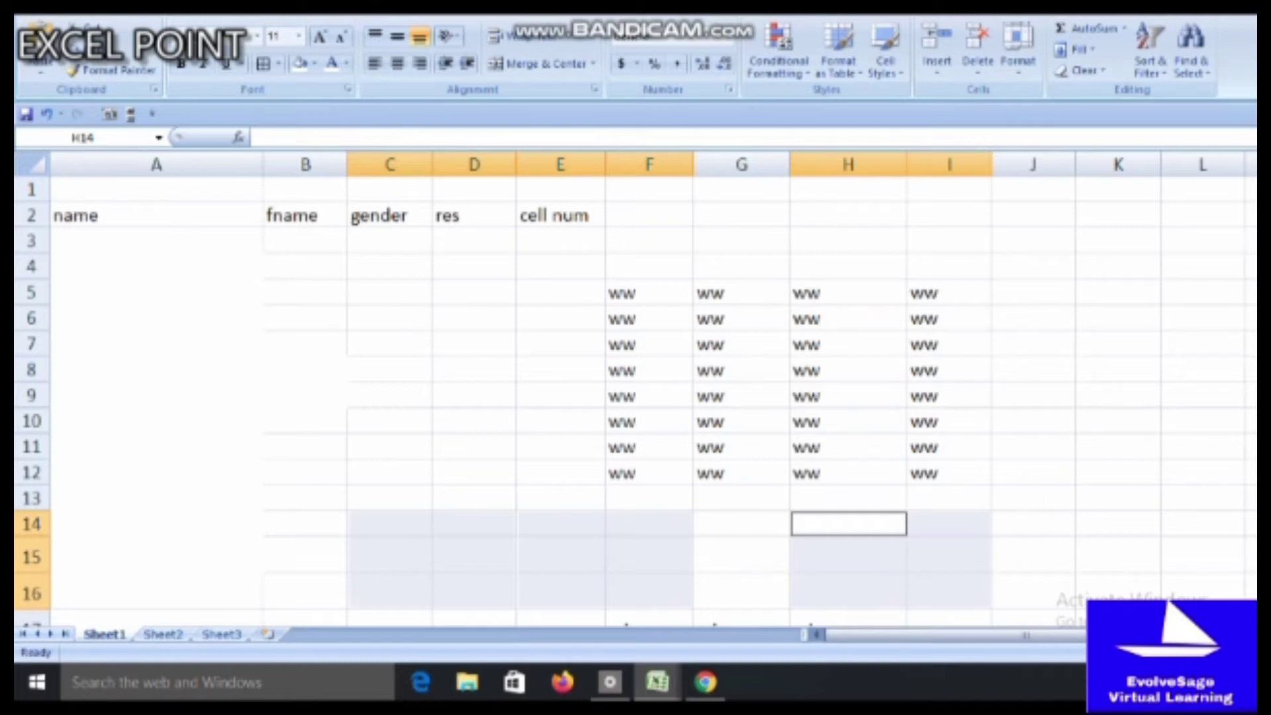
{"action": "type", "text": "ww"}
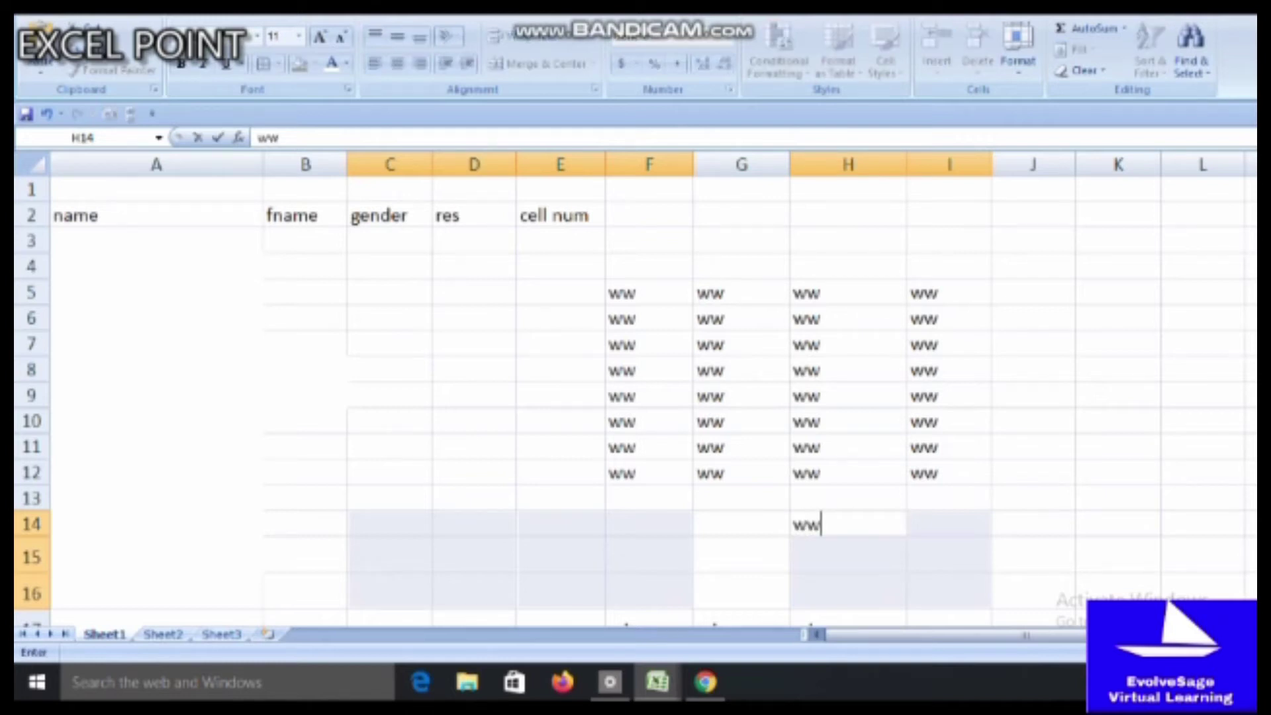
{"action": "key", "text": "ctrl+Return"}
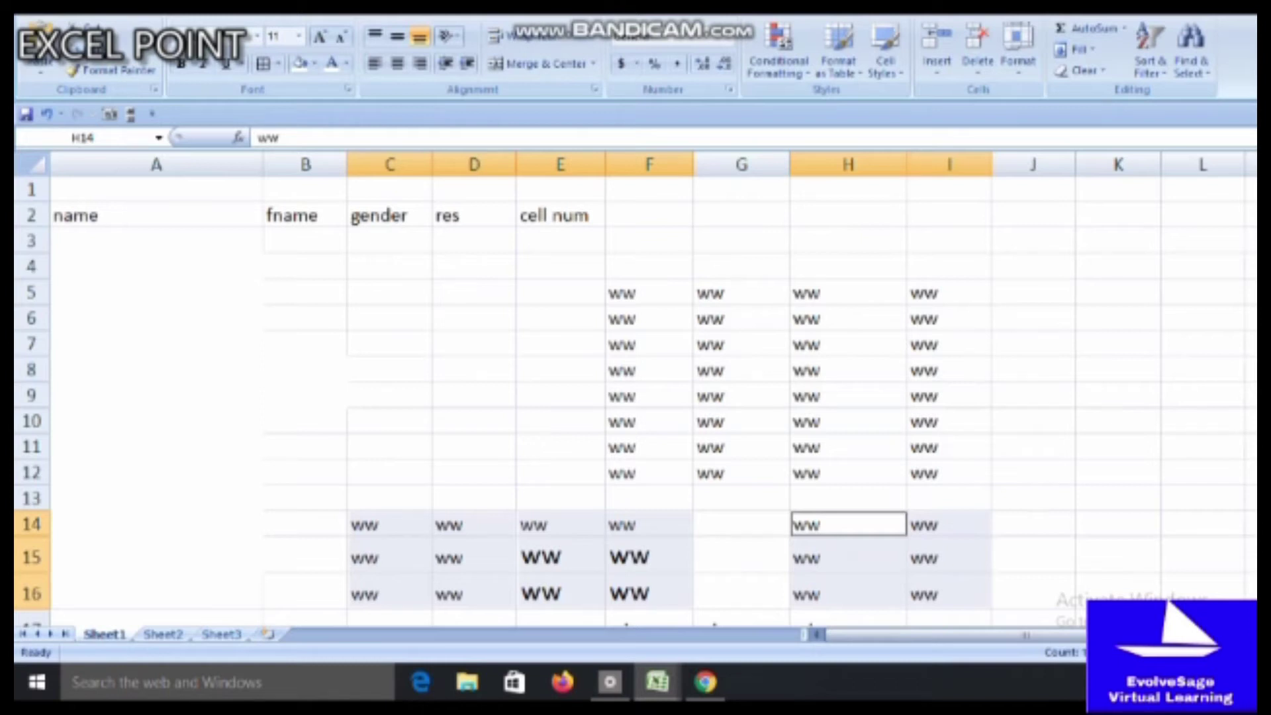
{"action": "key", "text": "ctrl+z"}
{"action": "key", "text": "ctrl+z"}
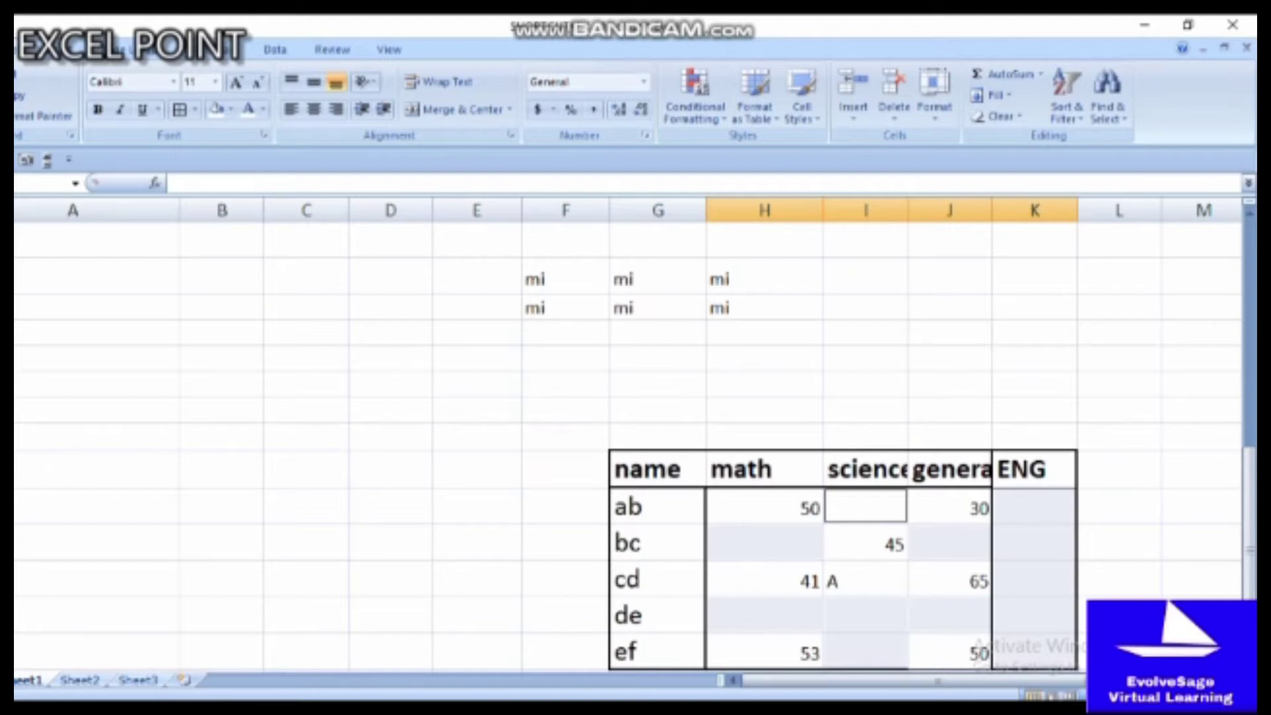
Step: Select all blank cells within the marks table, from the name header to the ENG column, with Go To Special
{"action": "left_click", "coordinate": [658, 507]}
{"action": "left_click", "coordinate": [866, 508]}
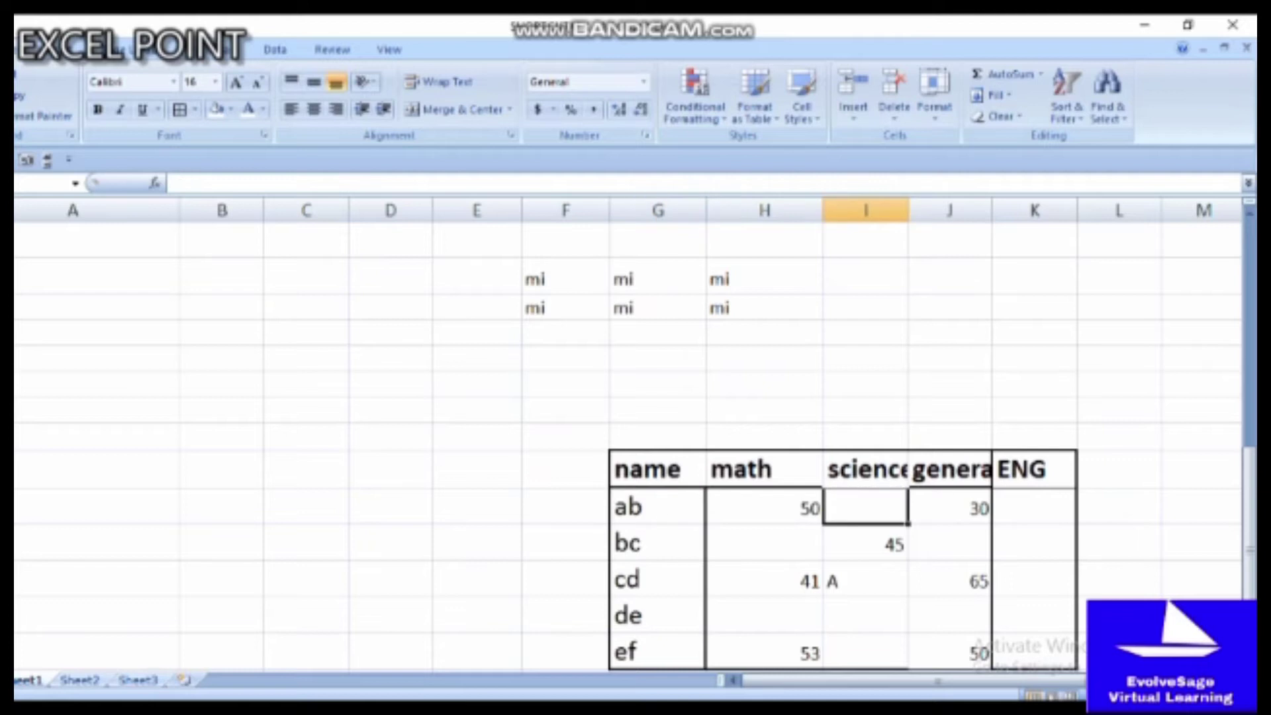
{"action": "left_click", "coordinate": [1034, 507]}
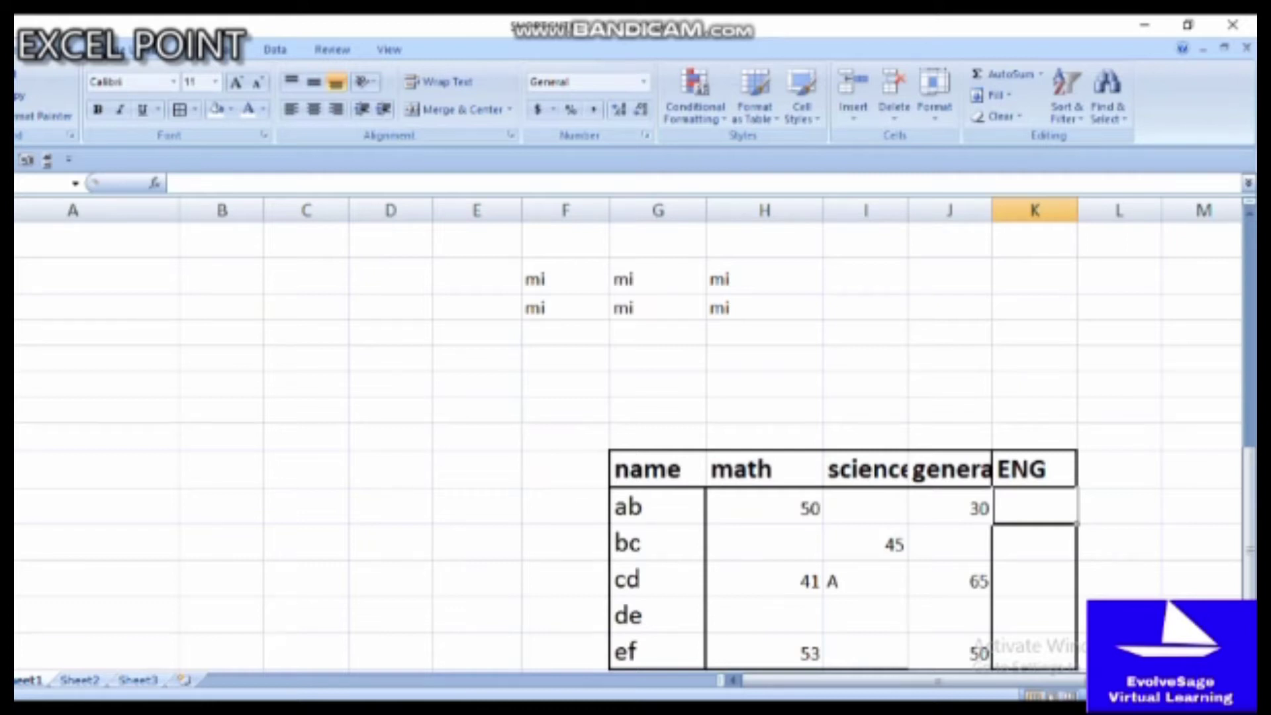
{"action": "left_click_drag", "start_coordinate": [658, 469], "coordinate": [1043, 672]}
{"action": "left_click_drag", "start_coordinate": [1043, 564], "coordinate": [1043, 537]}
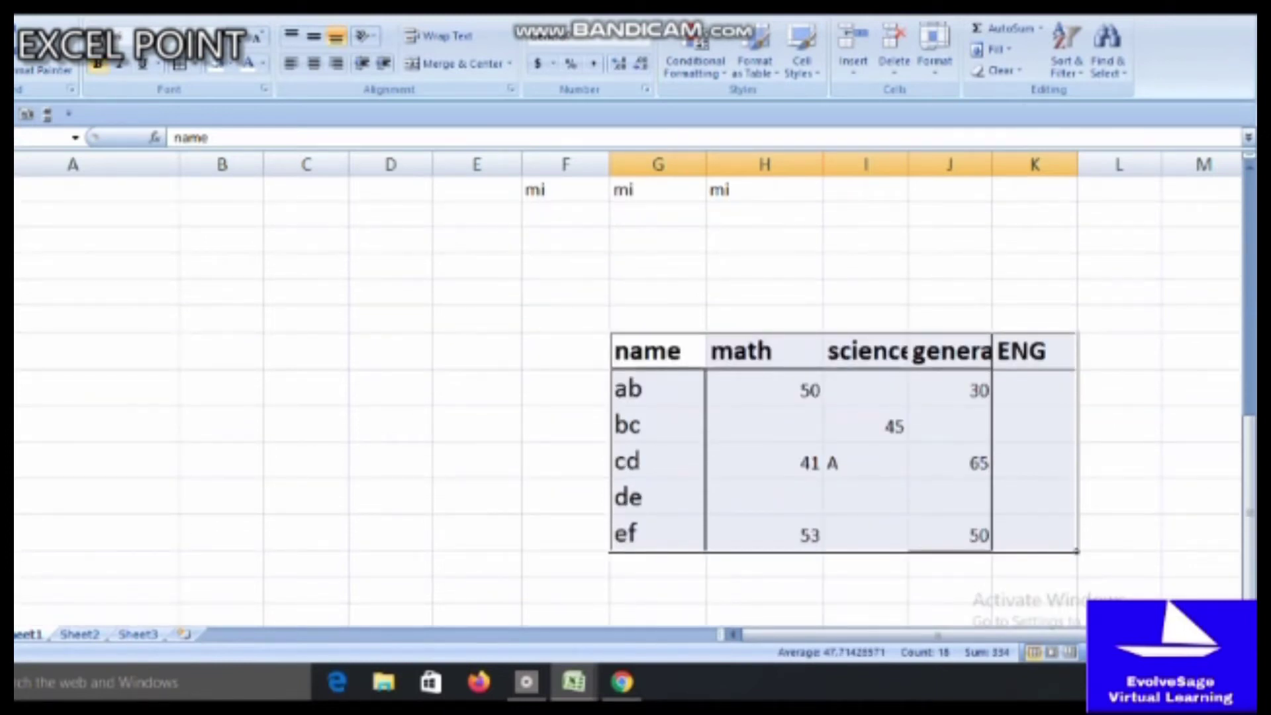
{"action": "key", "text": "ctrl+g"}
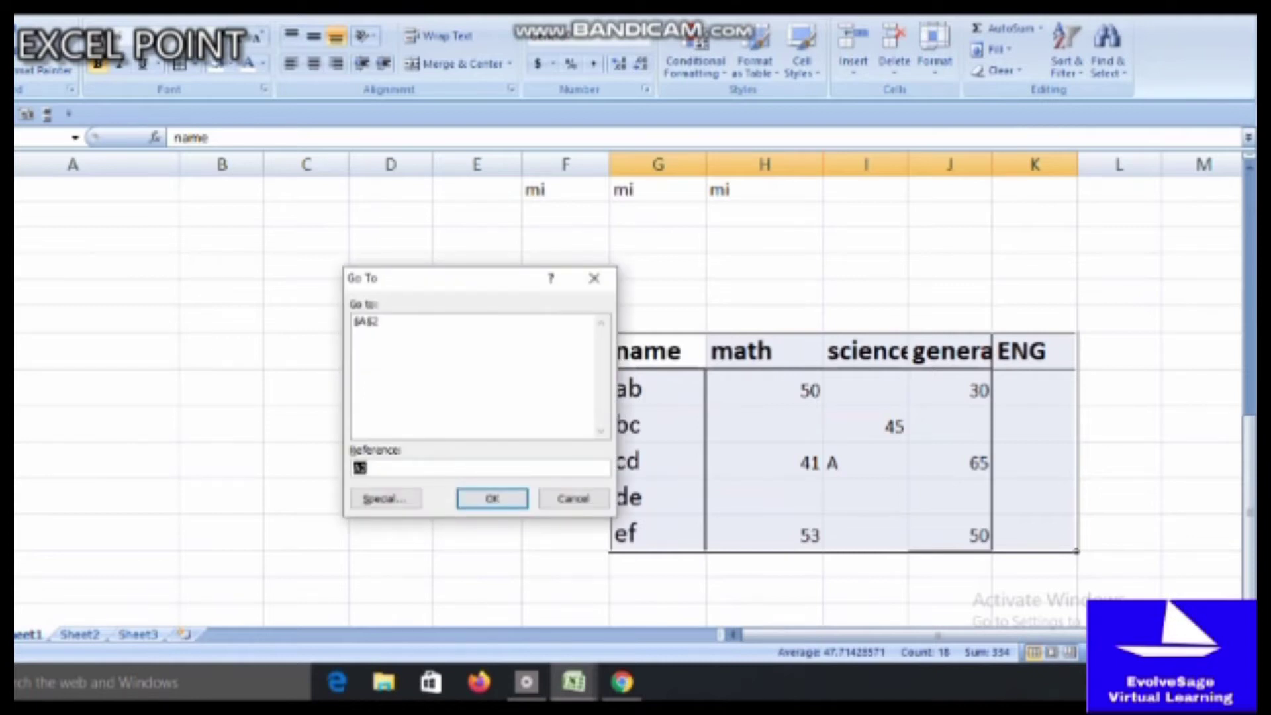
{"action": "key", "text": "Tab"}
{"action": "key", "text": "Return"}
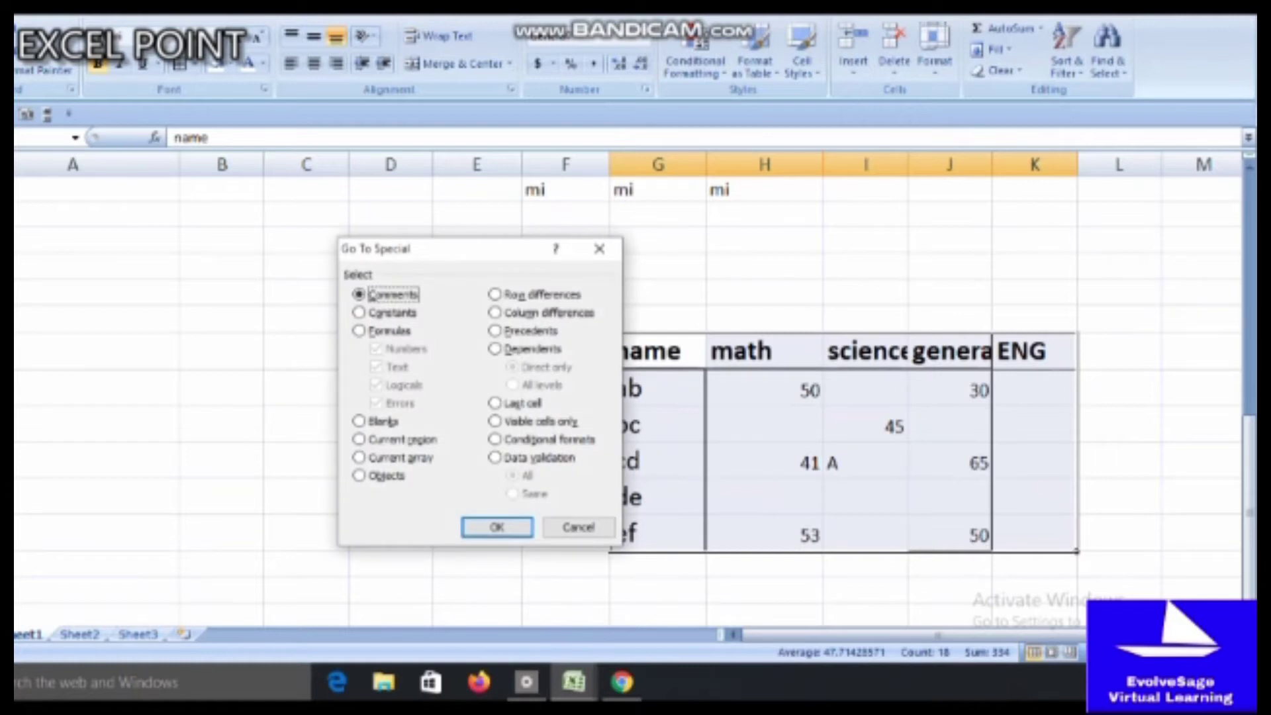
{"action": "key", "text": "k"}
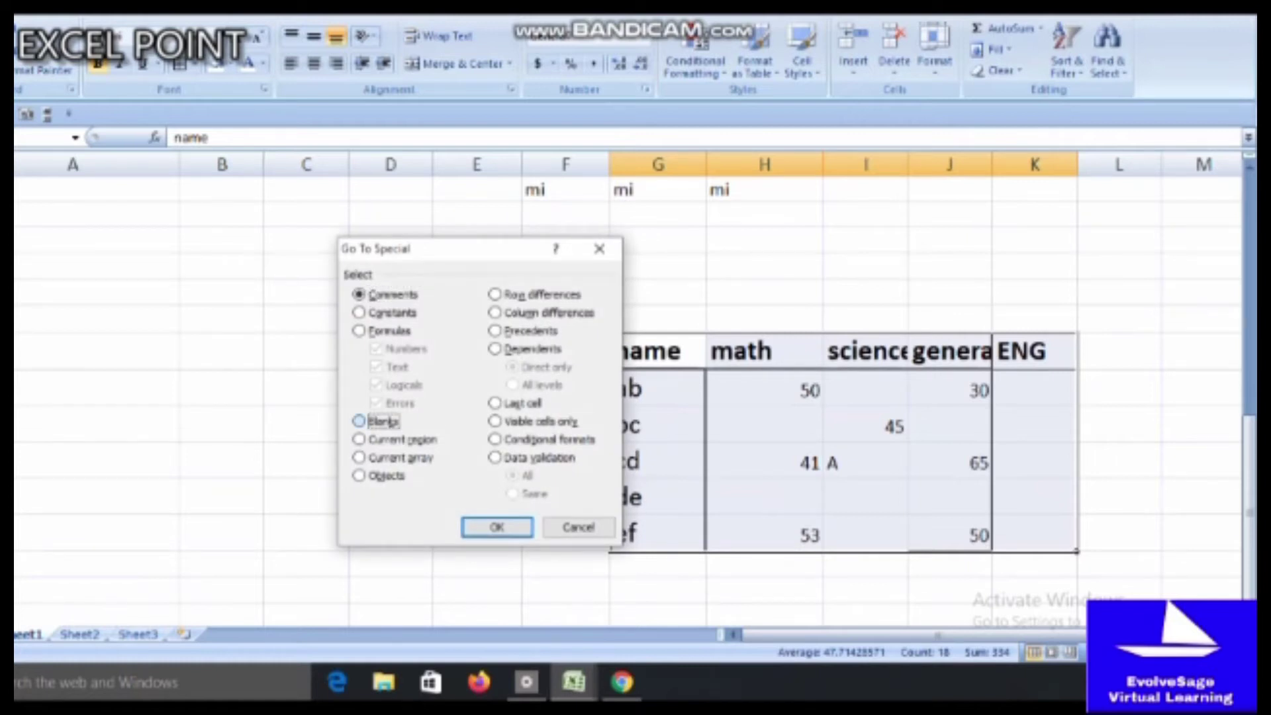
{"action": "key", "text": "Return"}
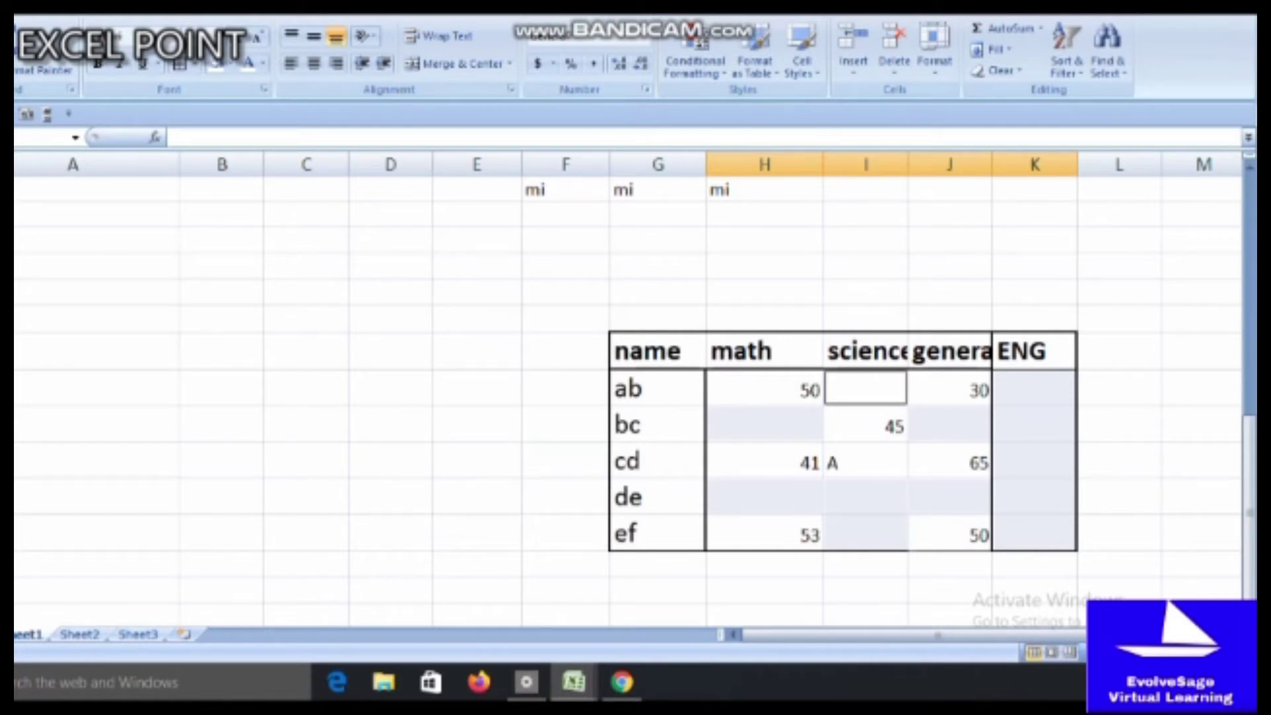
Step: Fill all the selected blank cells in the marks table with A at once
{"action": "type", "text": "A"}
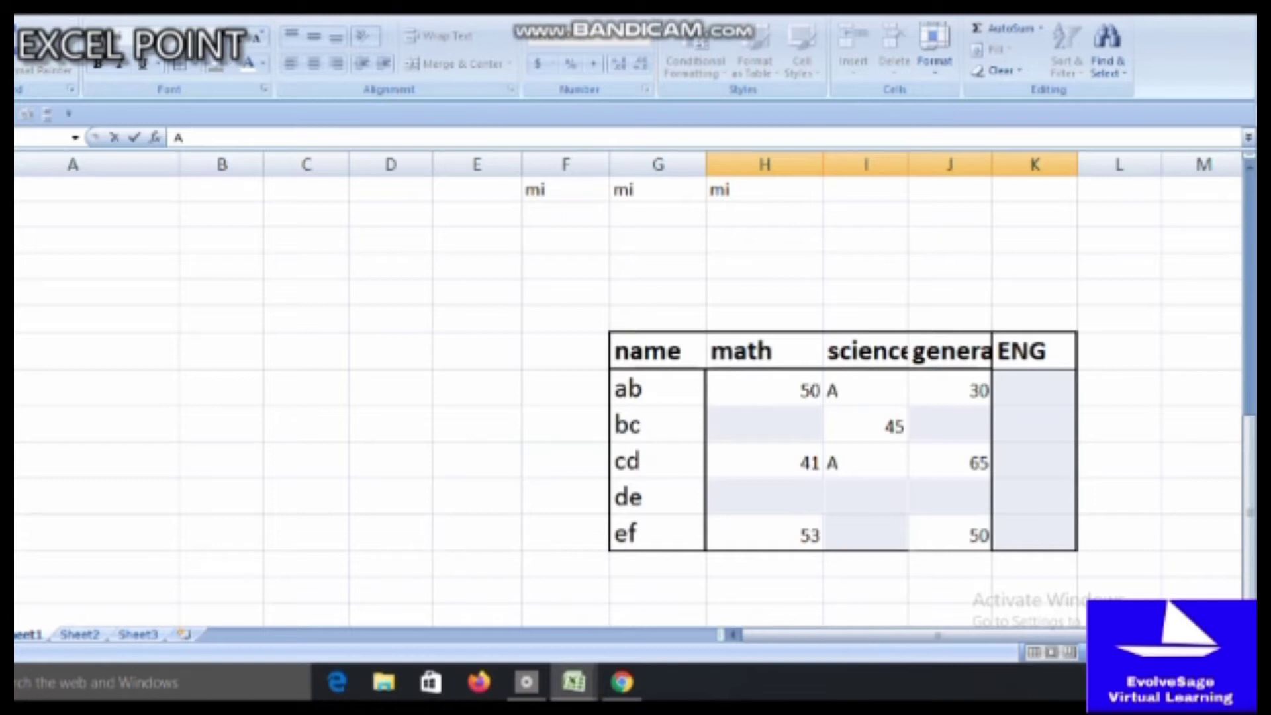
{"action": "key", "text": "ctrl+Return"}
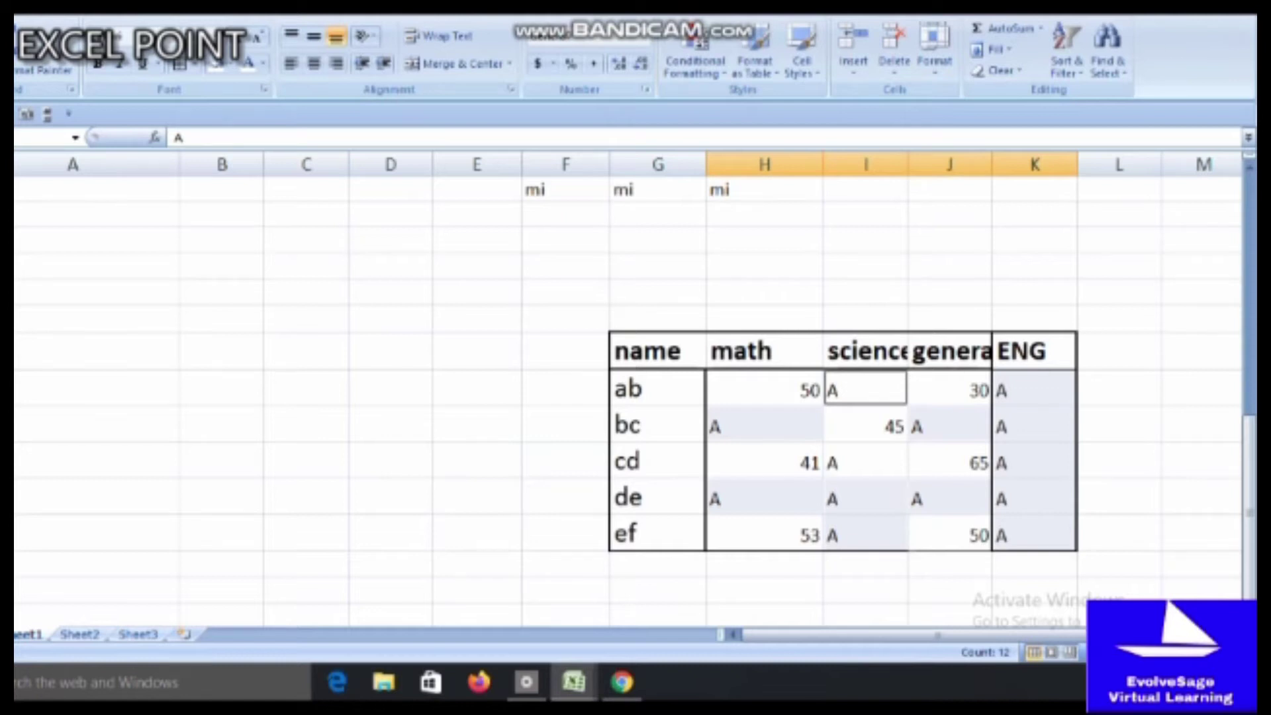
{"action": "left_click", "coordinate": [765, 425]}
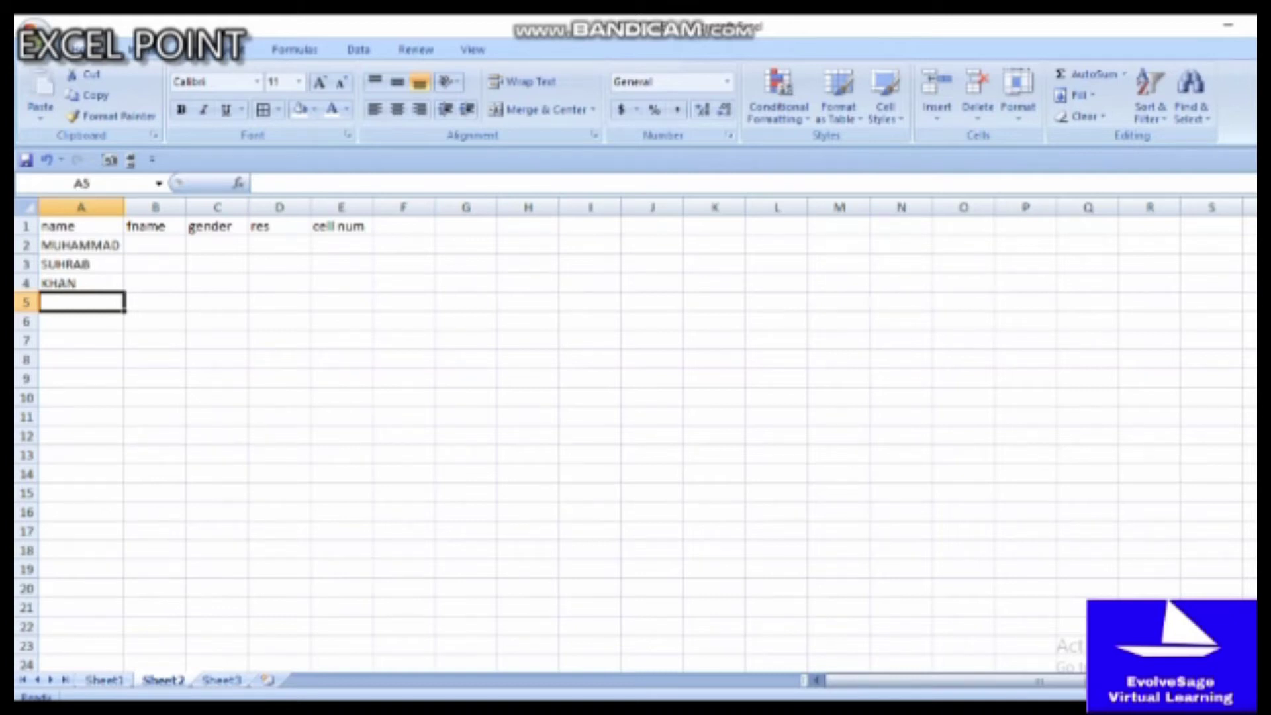
Step: Fill cell A5 on Sheet2 with the first name in the column's pick list
{"action": "key", "text": "alt+Down"}
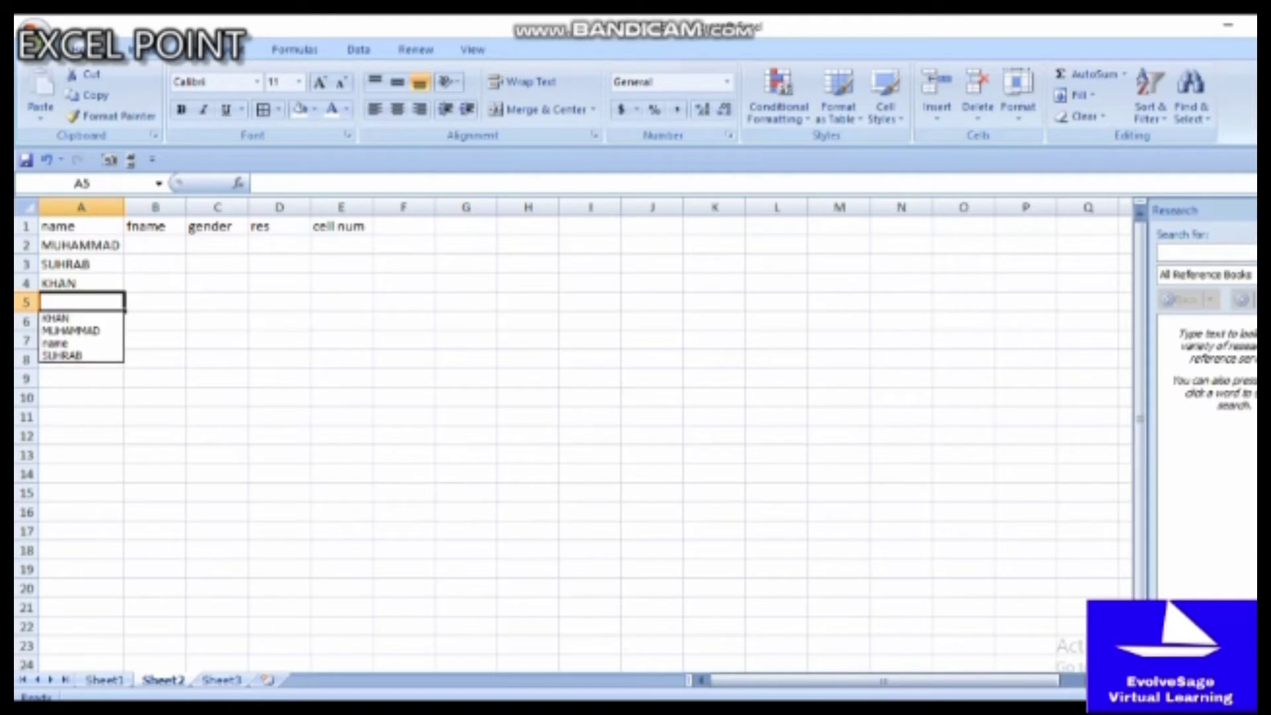
{"action": "key", "text": "Down"}
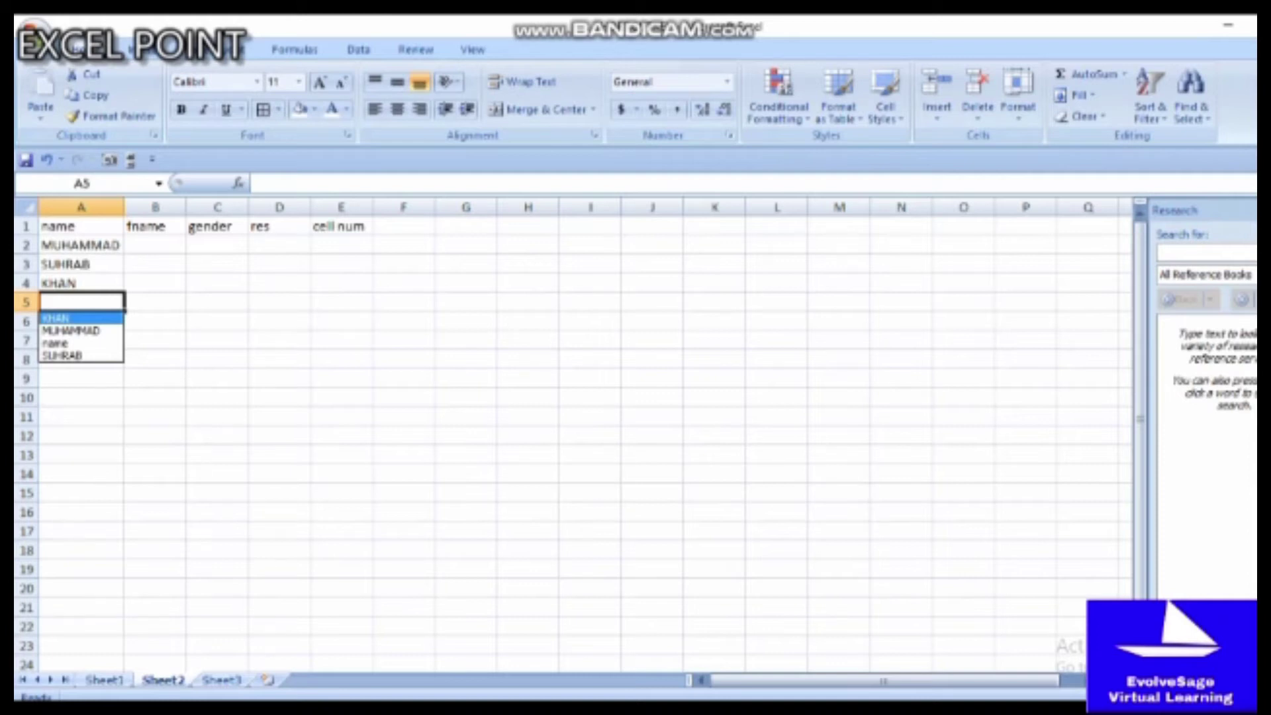
{"action": "key", "text": "Return"}
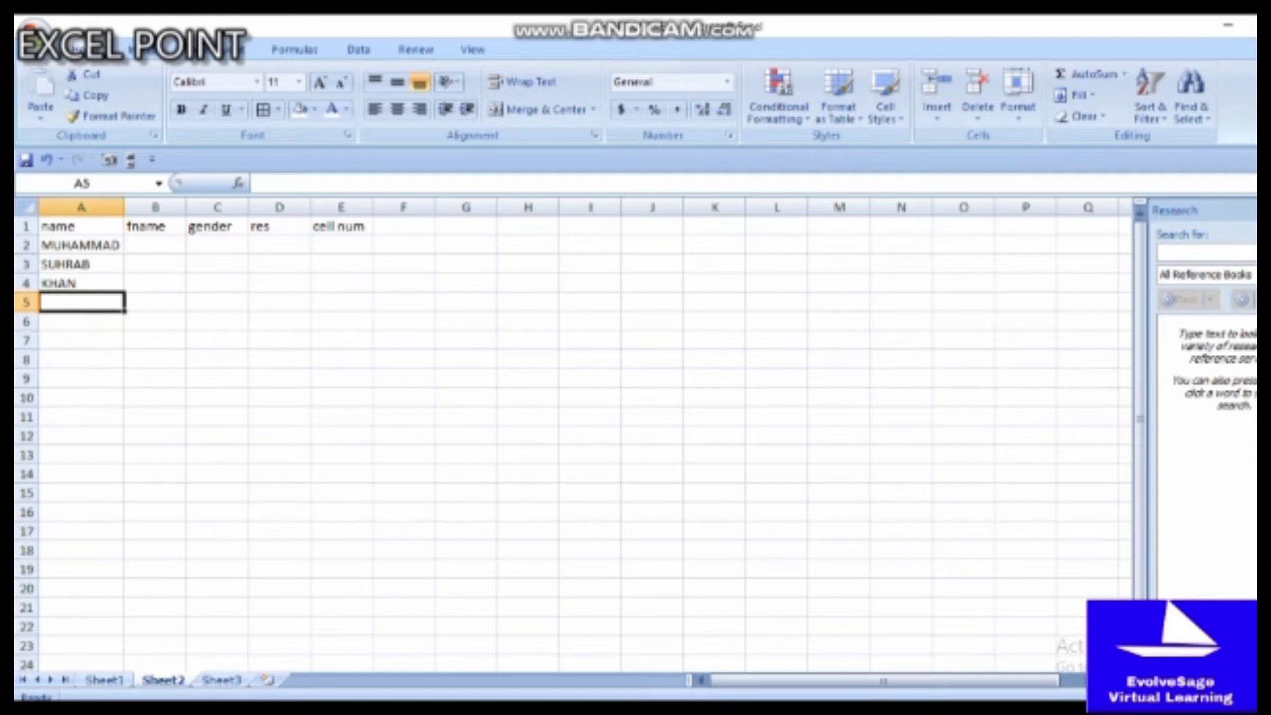
Step: Fill cell A6 with the second name in the column's pick list
{"action": "left_click", "coordinate": [82, 322]}
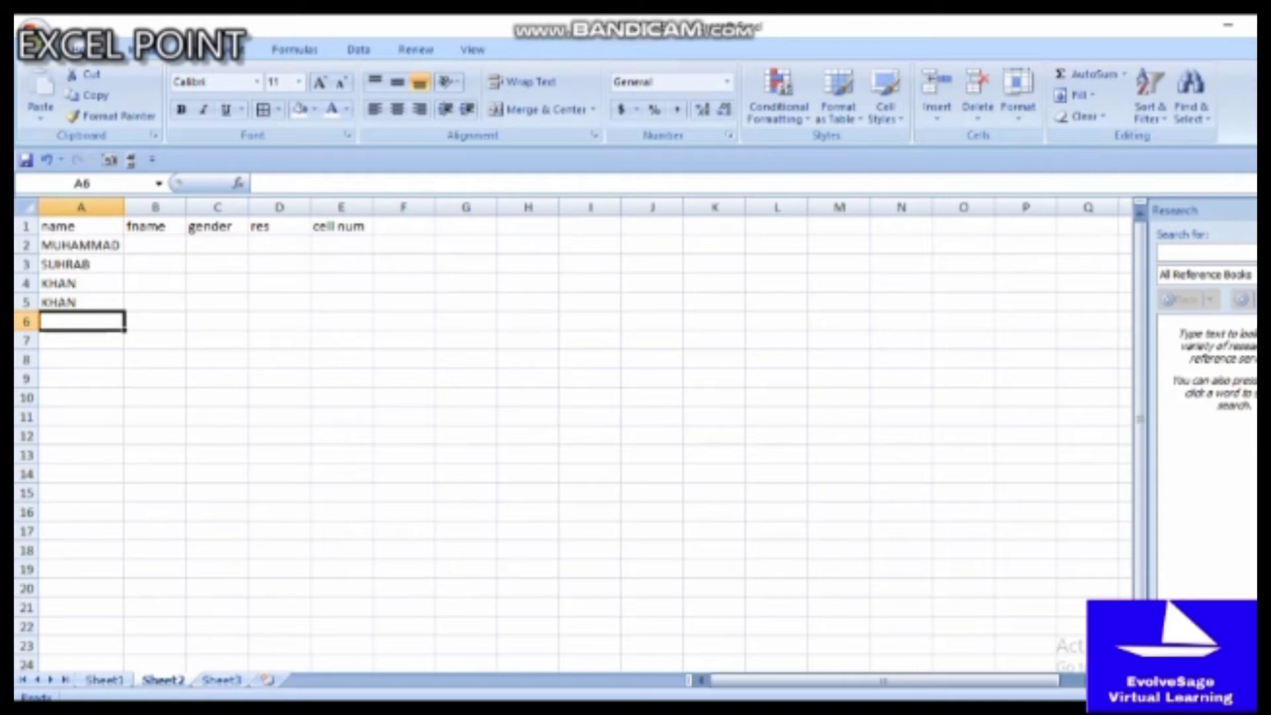
{"action": "key", "text": "alt"}
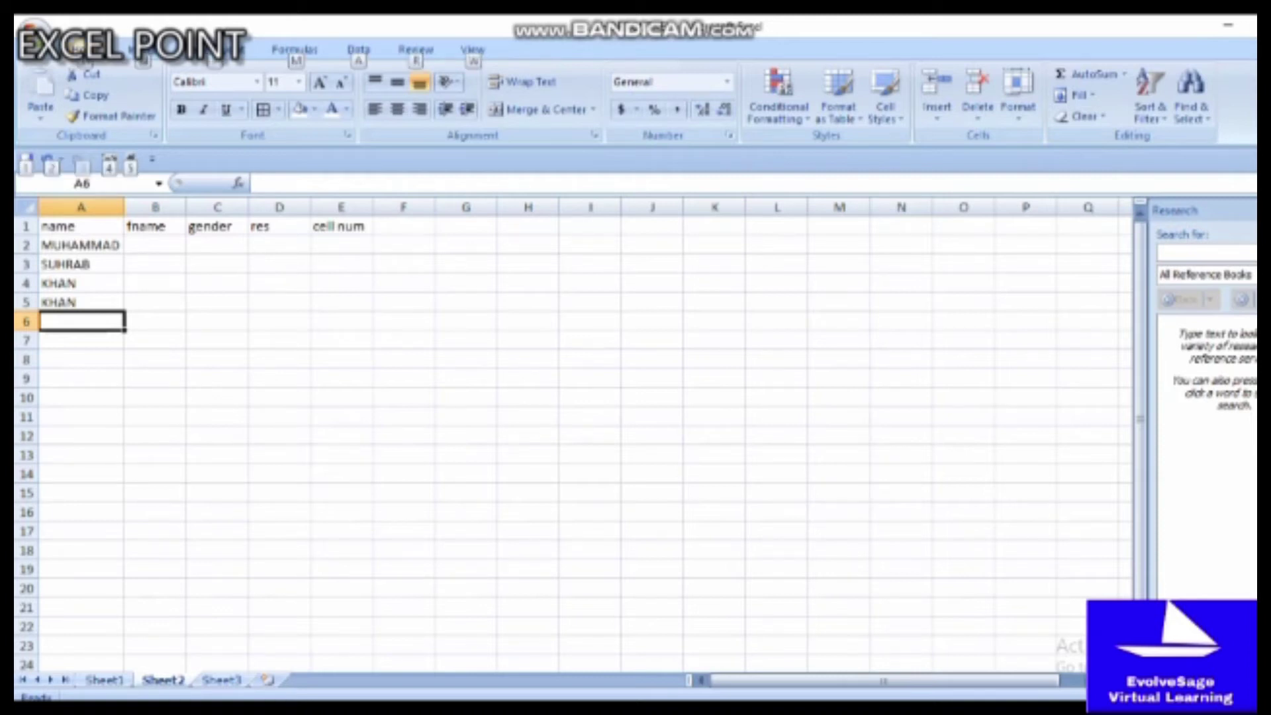
{"action": "key", "text": "alt"}
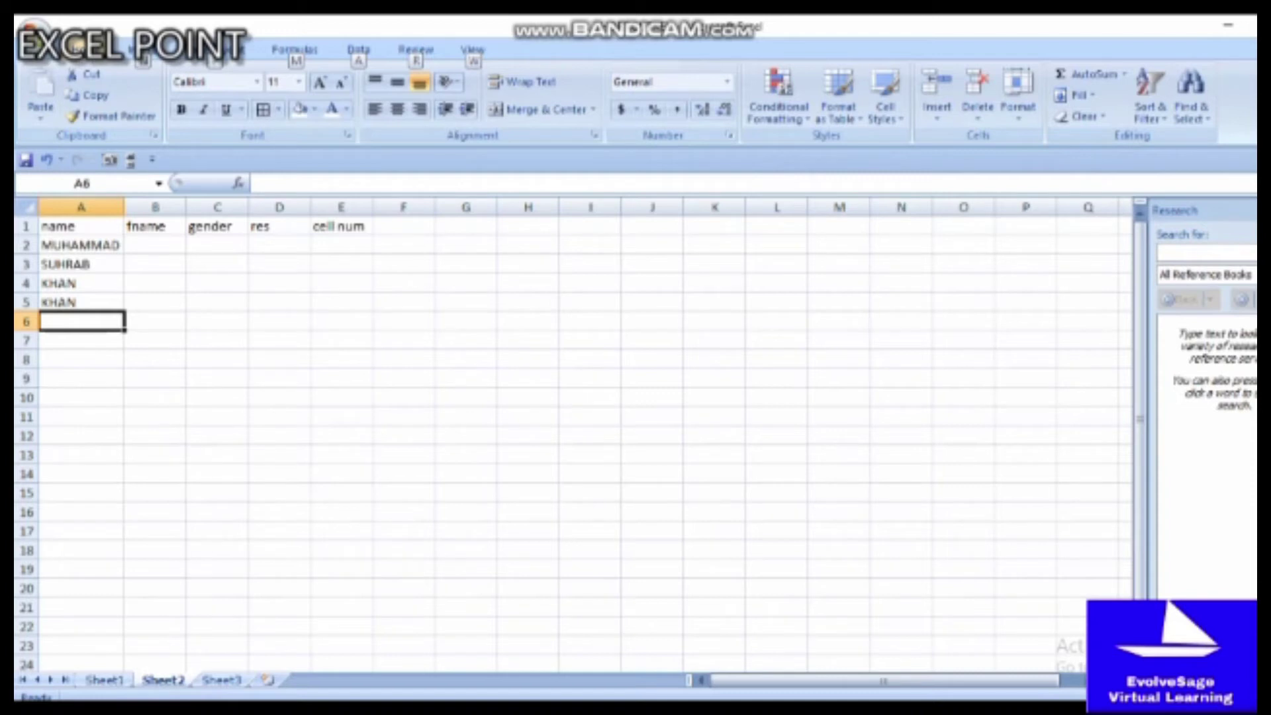
{"action": "key", "text": "Escape"}
{"action": "key", "text": "Down"}
{"action": "key", "text": "Up"}
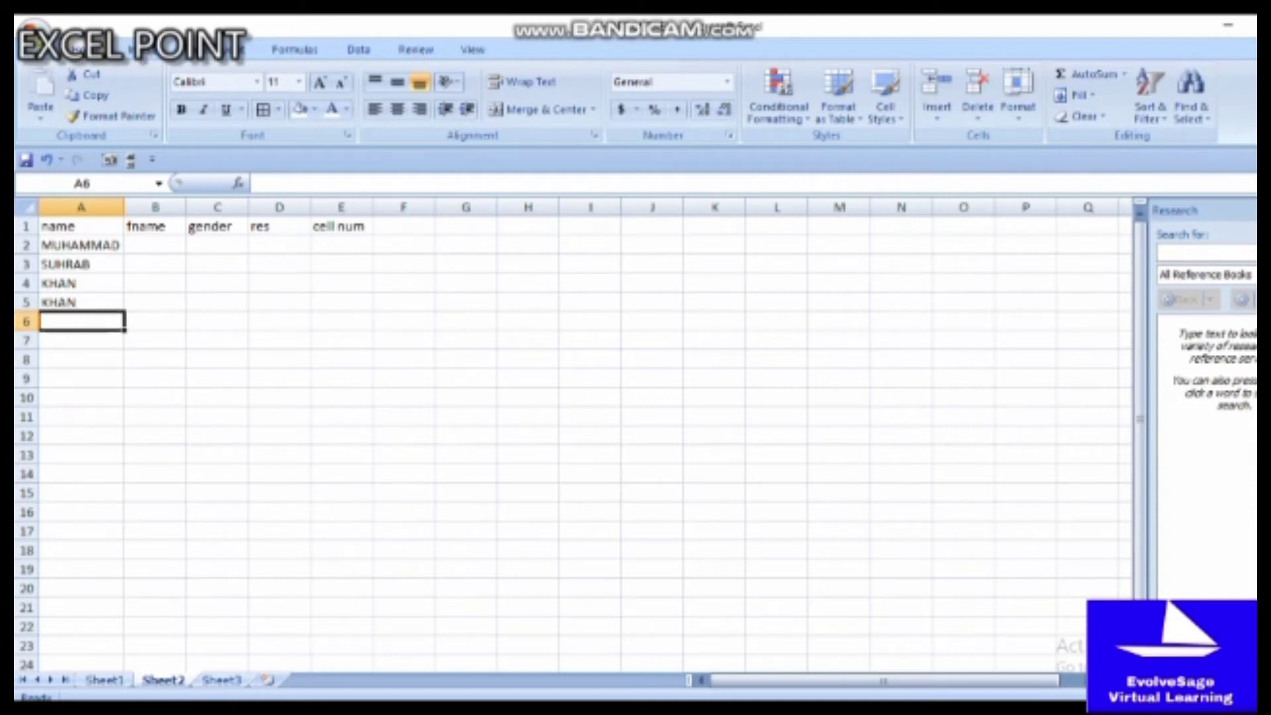
{"action": "key", "text": "alt+Down"}
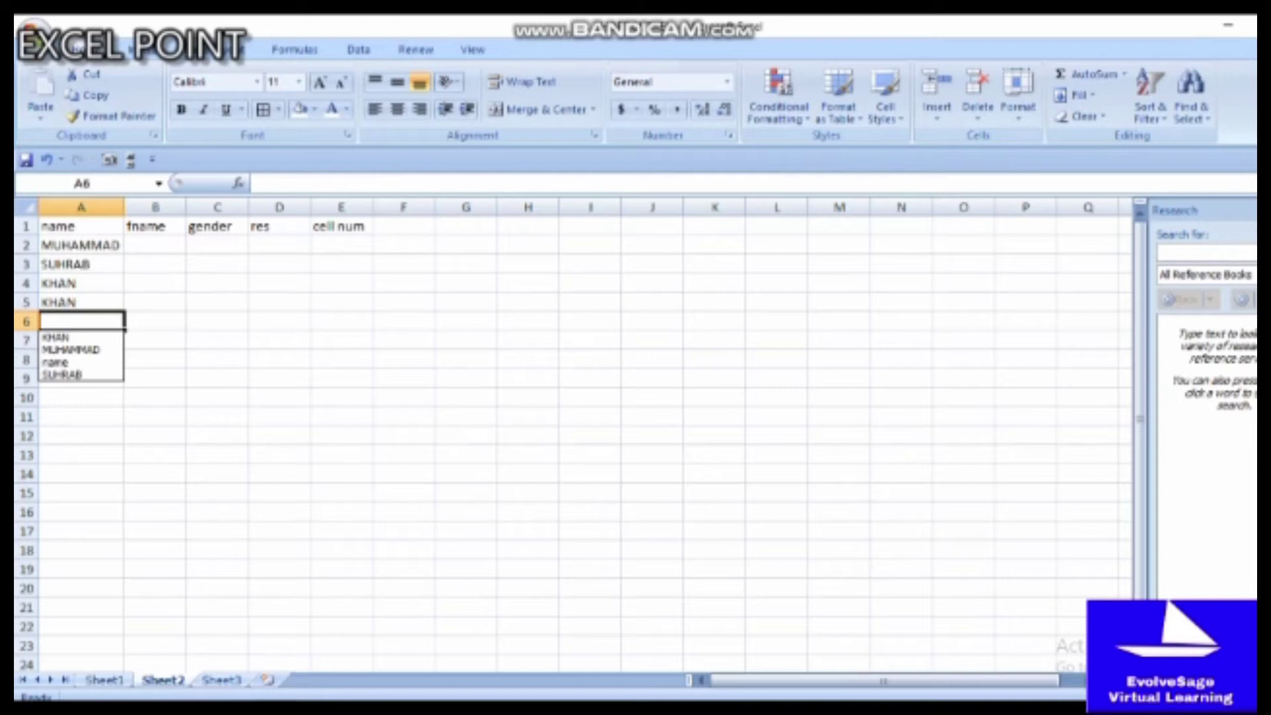
{"action": "key", "text": "Down"}
{"action": "key", "text": "Down"}
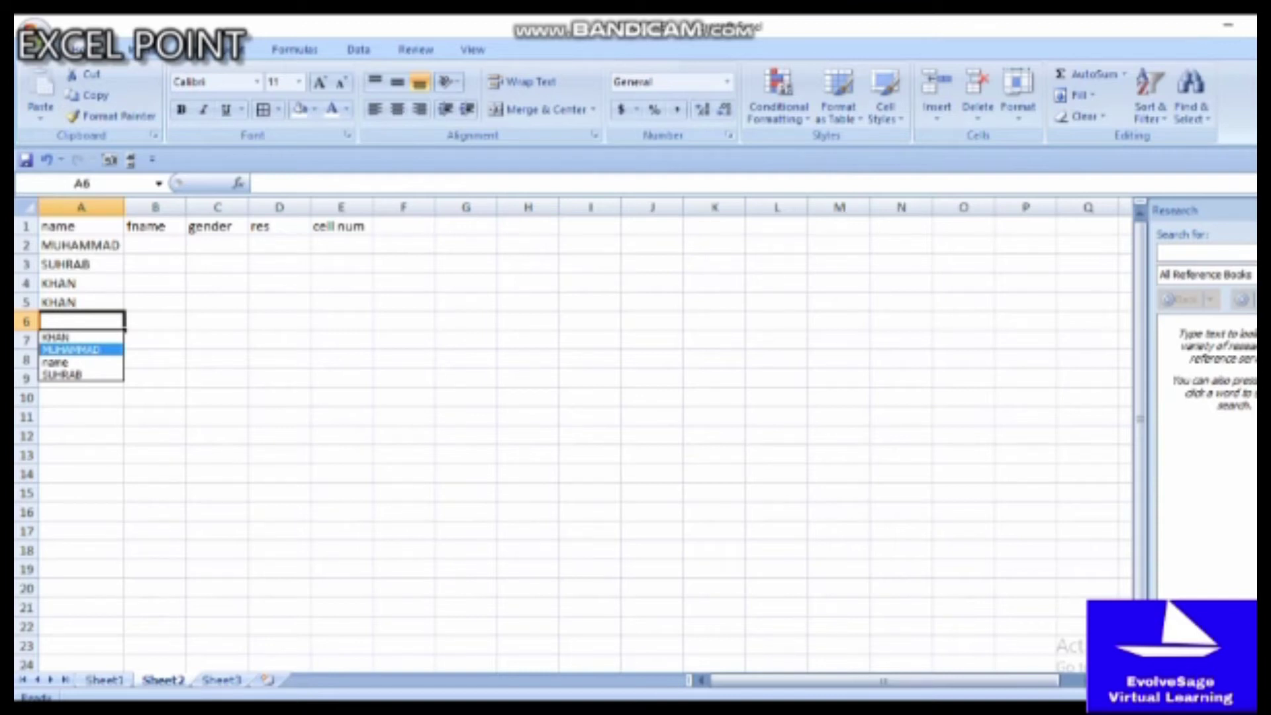
{"action": "key", "text": "Return"}
{"action": "left_click", "coordinate": [155, 321]}
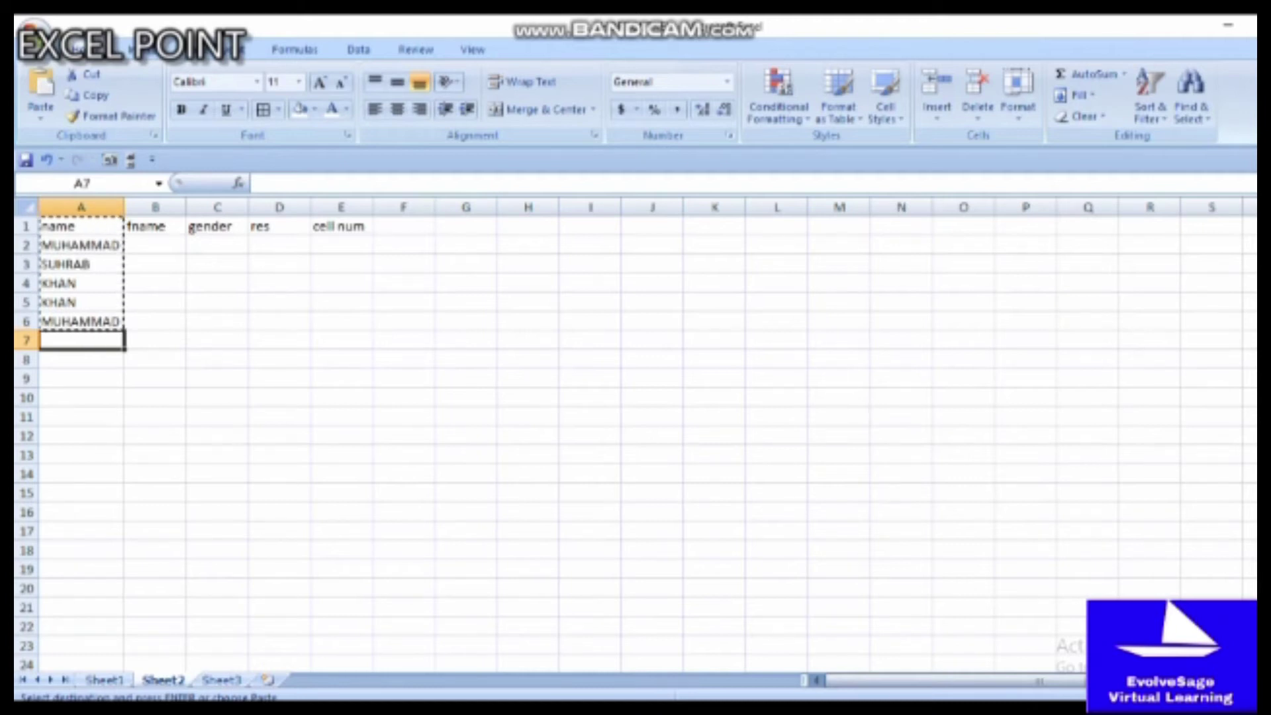
Step: Paste the copied cells A1:A6 into A7:A12 below the list
{"action": "key", "text": "Return"}
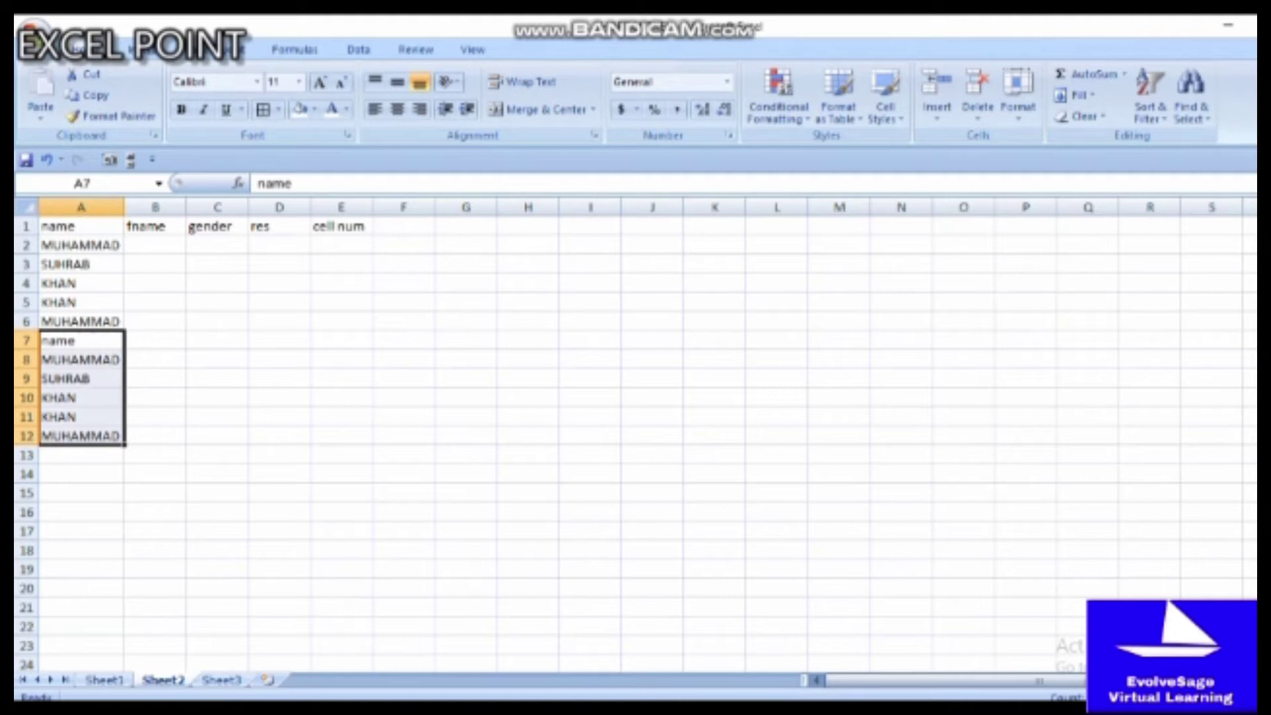
{"action": "left_click", "coordinate": [81, 245]}
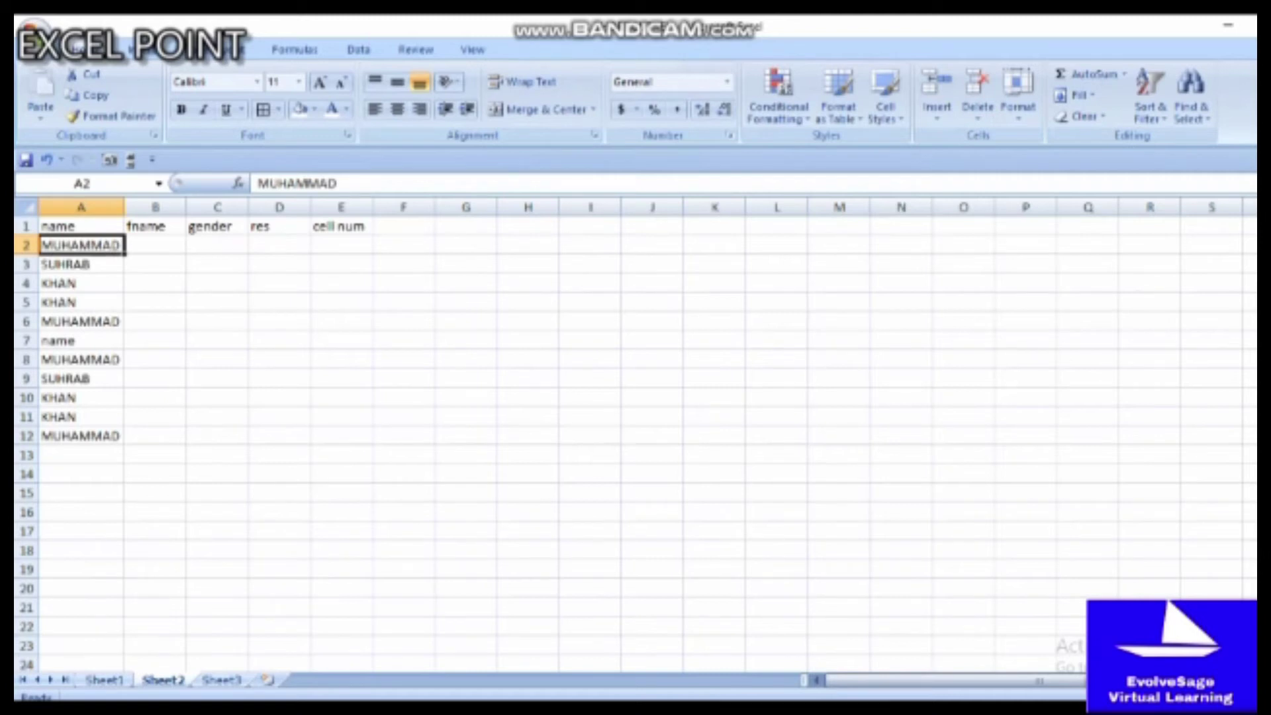
{"action": "left_click_drag", "start_coordinate": [1249, 303], "coordinate": [1249, 574]}
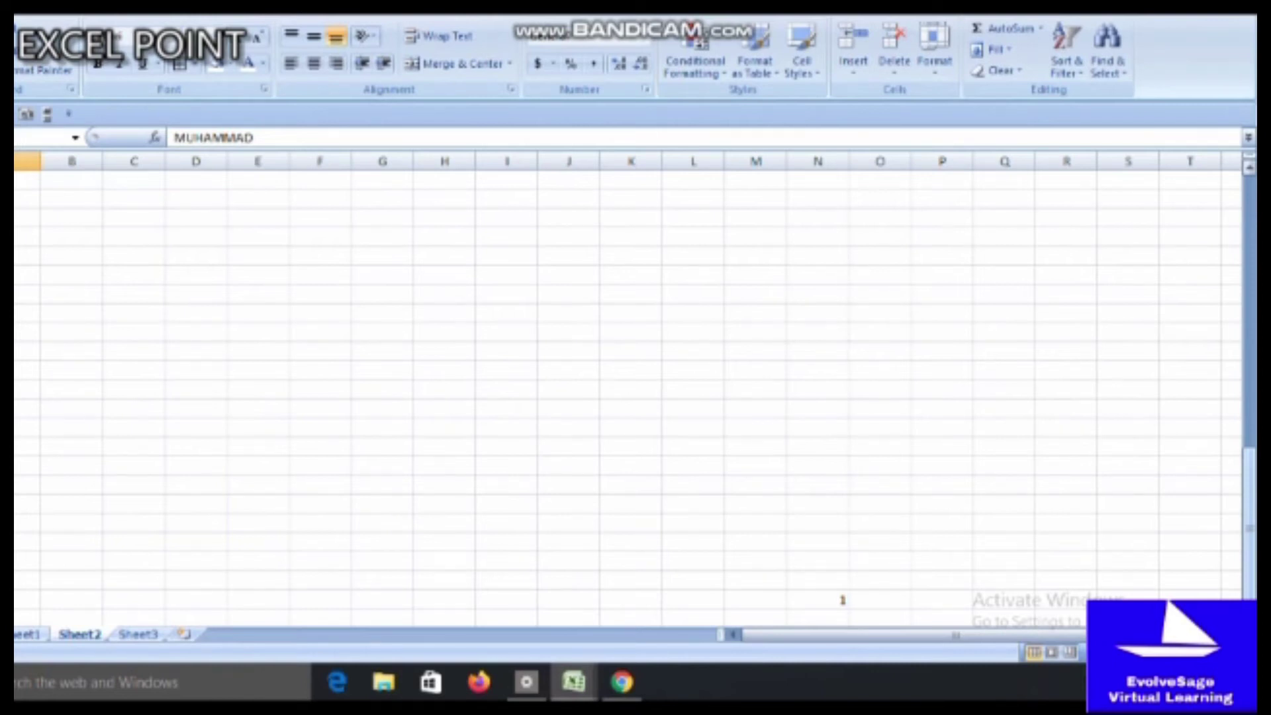
Step: Enter 23 followed by the degree symbol (23°) in cell D5 of the res column
{"action": "scroll", "coordinate": [629, 397], "scroll_direction": "up", "scroll_amount": 10}
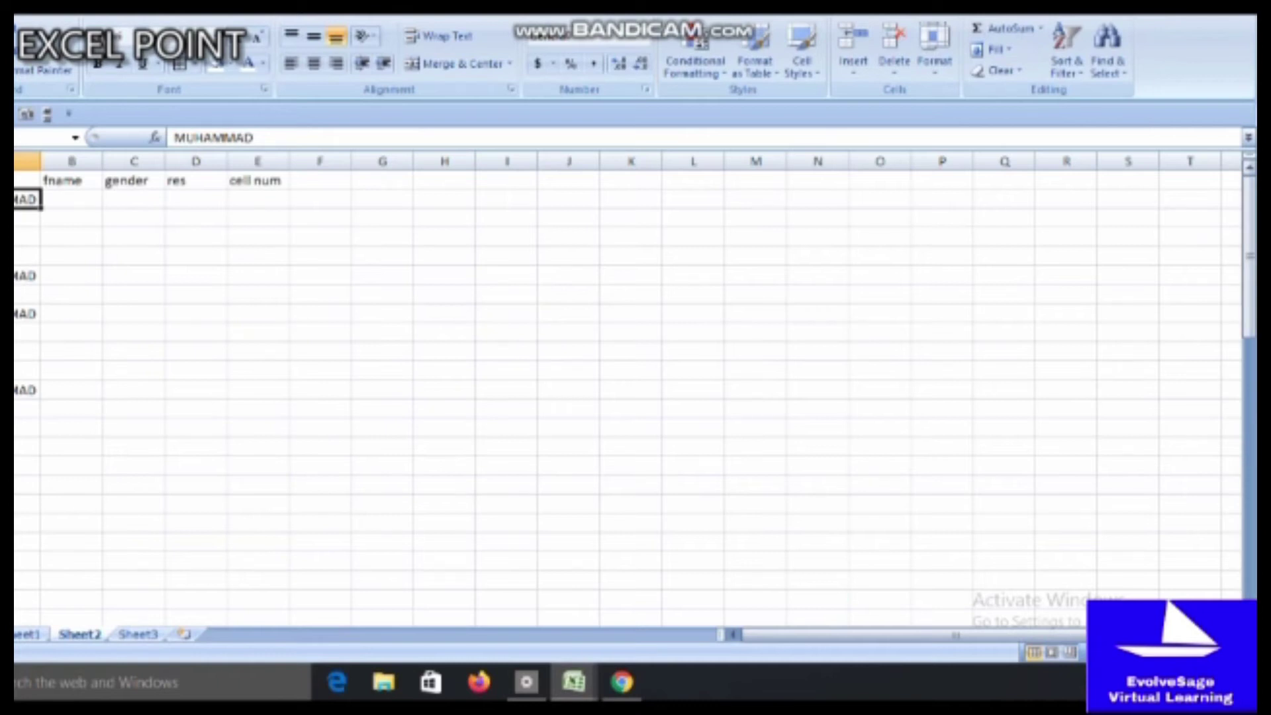
{"action": "double_click", "coordinate": [196, 256]}
{"action": "left_click", "coordinate": [195, 294]}
{"action": "left_click", "coordinate": [195, 256]}
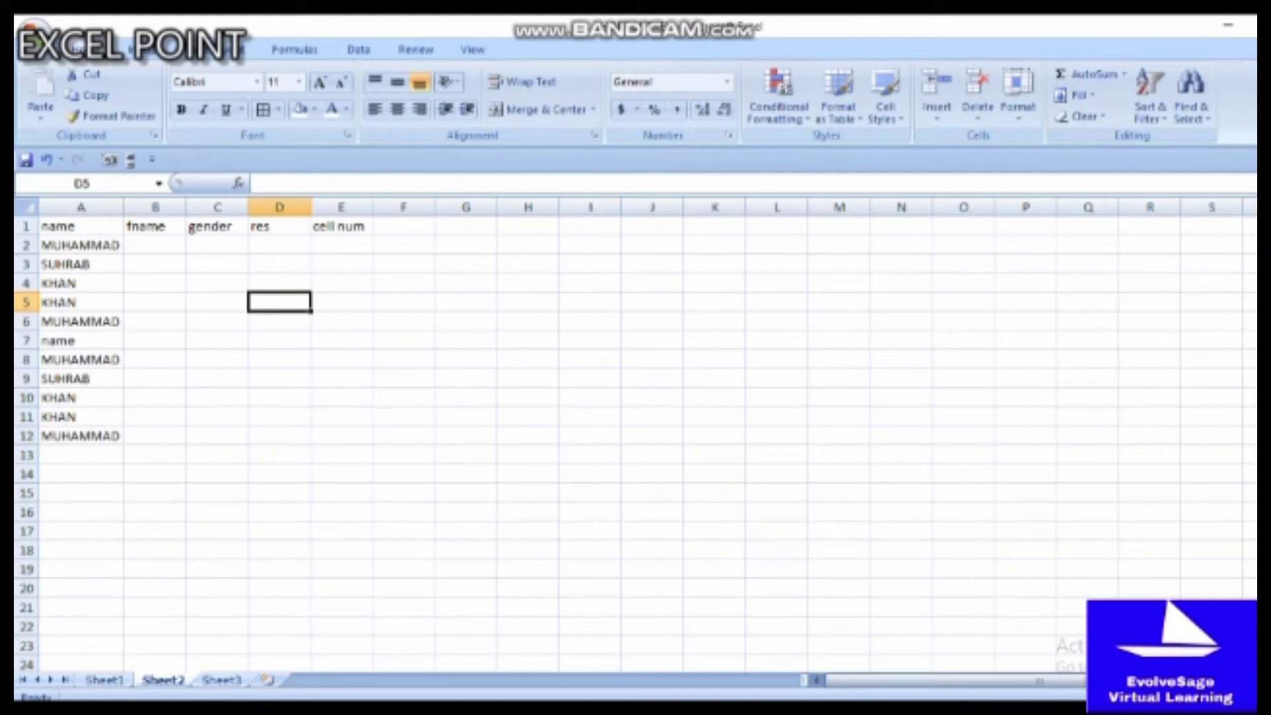
{"action": "type", "text": "23"}
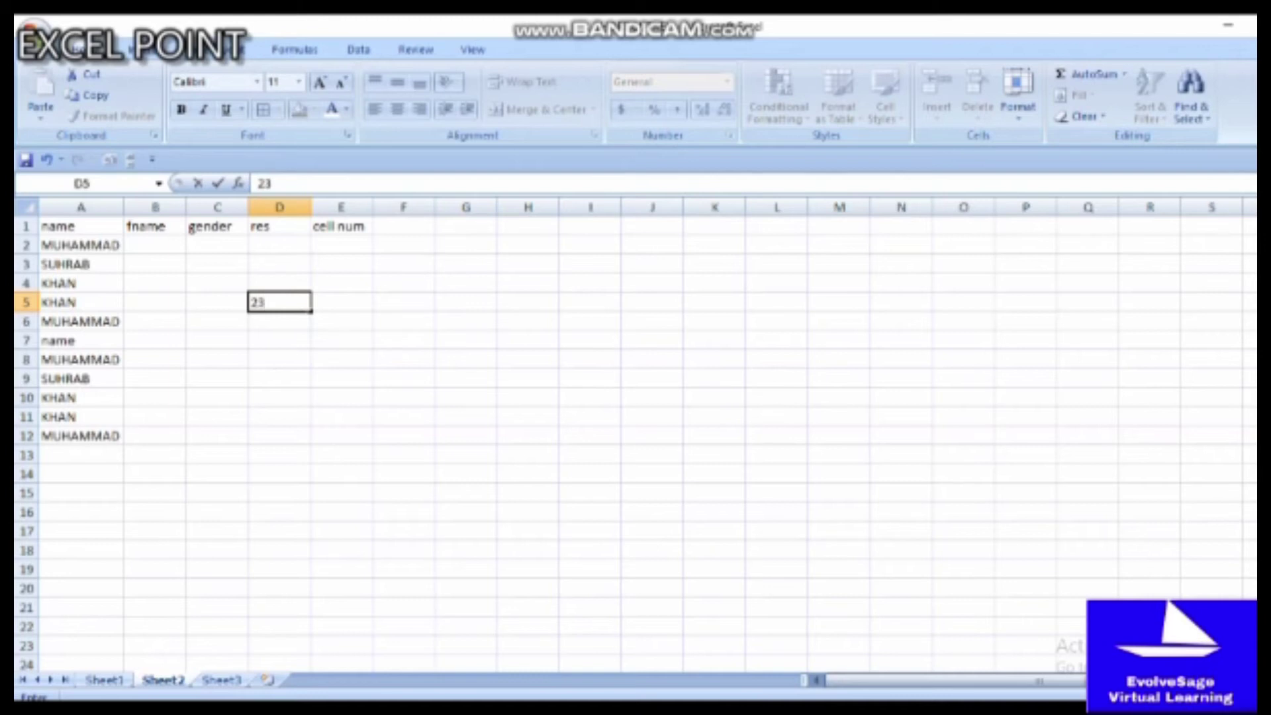
{"action": "type", "text": "\""}
{"action": "key", "text": "Return"}
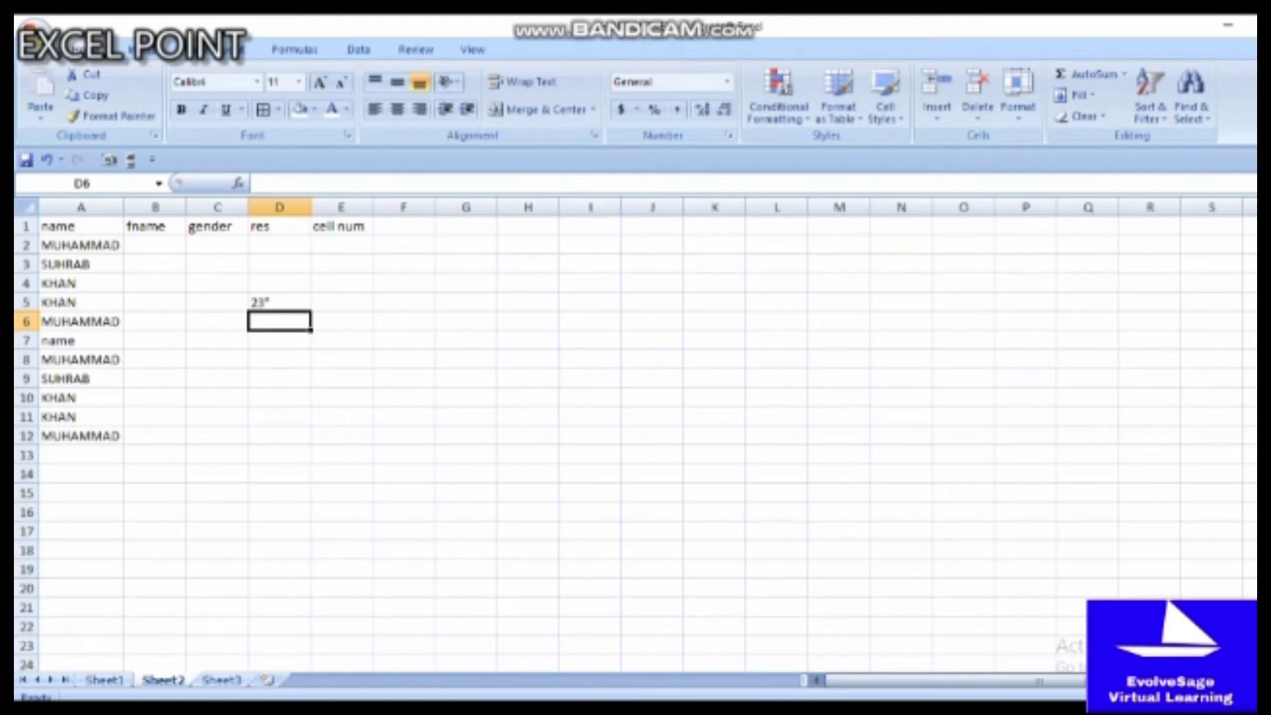
Step: Enter 23 followed by a smiley symbol (23☺) in cell D6 of the res column
{"action": "key", "text": "F2"}
{"action": "type", "text": "23"}
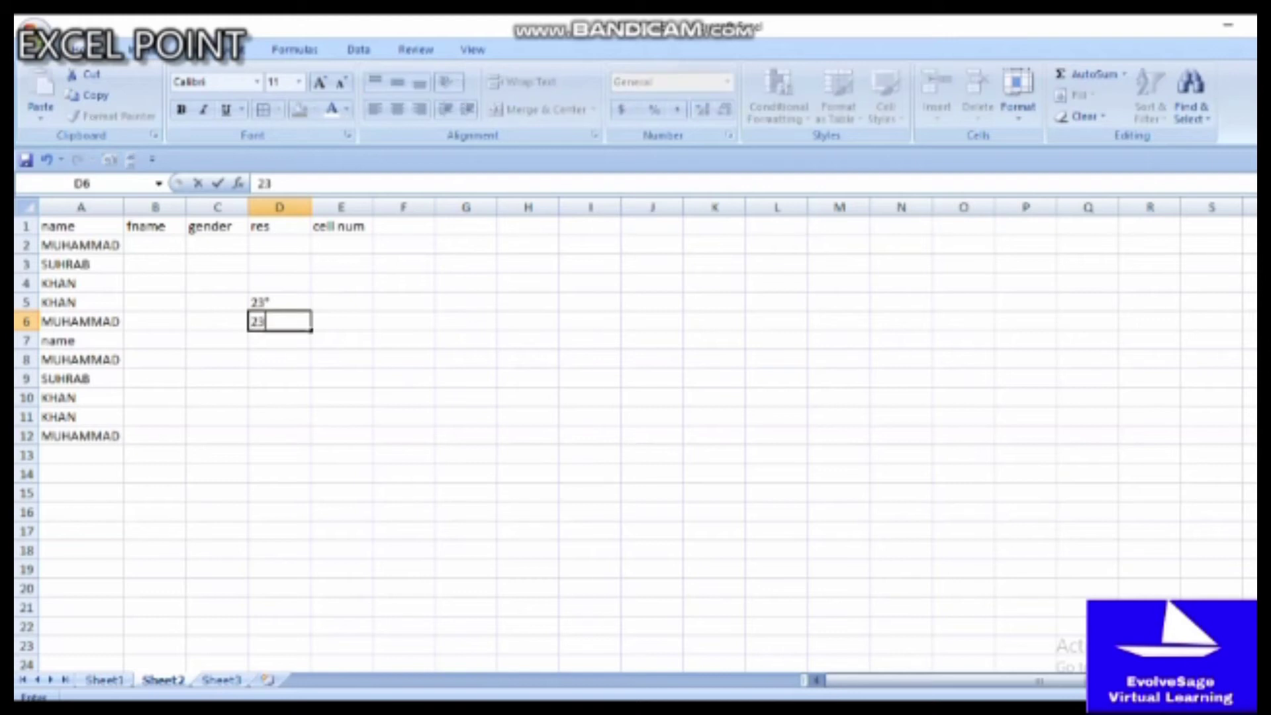
{"action": "key", "text": "Return"}
{"action": "double_click", "coordinate": [279, 321]}
{"action": "type", "text": "☺"}
{"action": "left_click", "coordinate": [279, 359]}
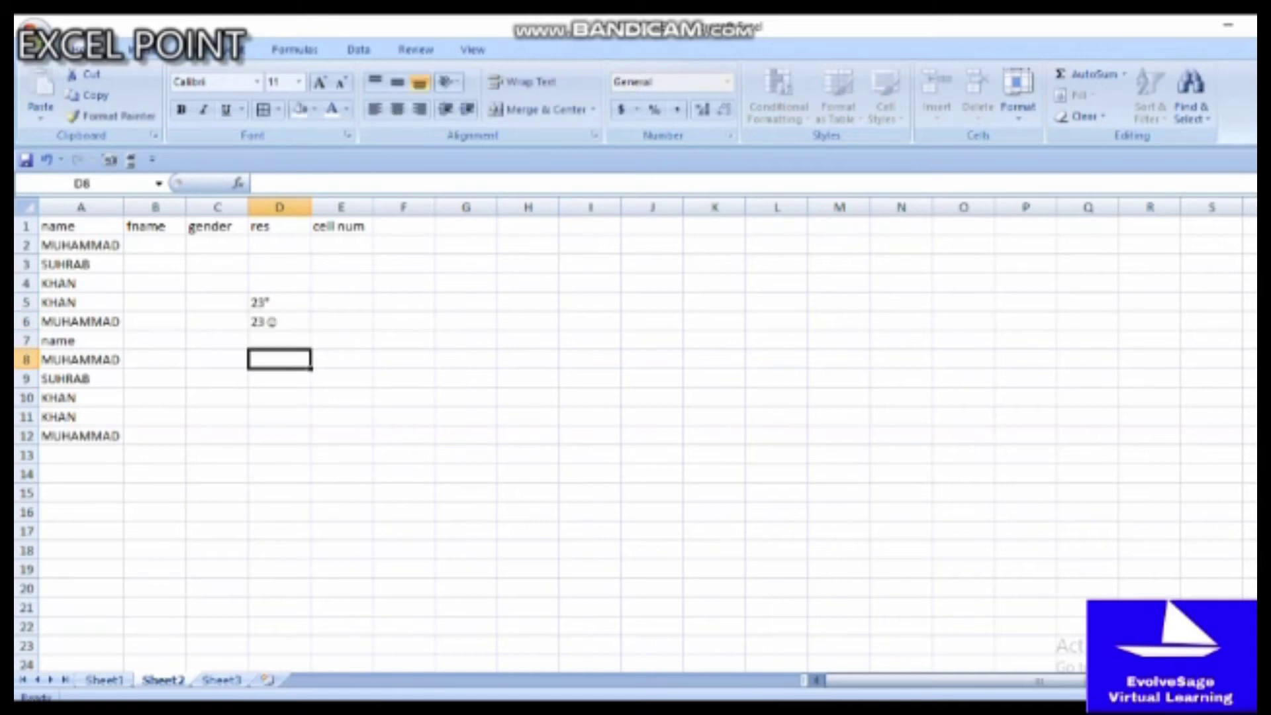
{"action": "left_click", "coordinate": [278, 321]}
{"action": "left_click", "coordinate": [279, 321]}
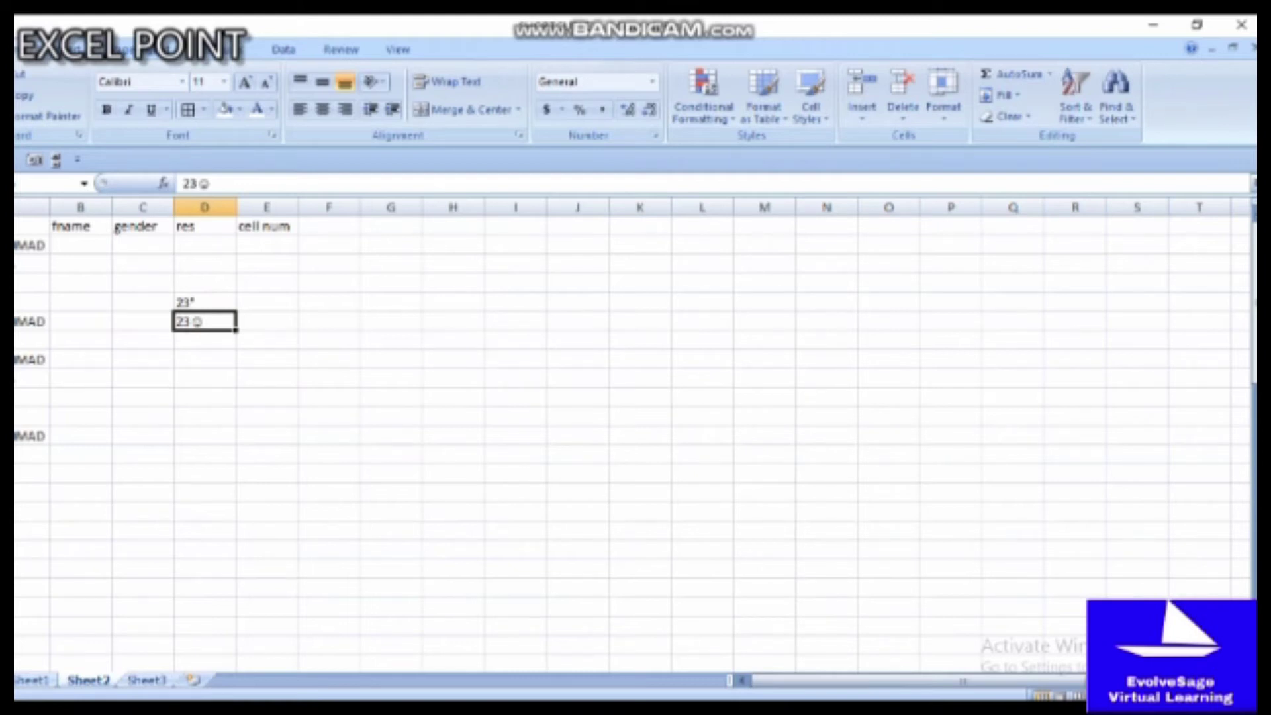
Step: Fill the header cells A1:E1 with the standard yellow colour
{"action": "left_click_drag", "start_coordinate": [81, 226], "coordinate": [364, 224]}
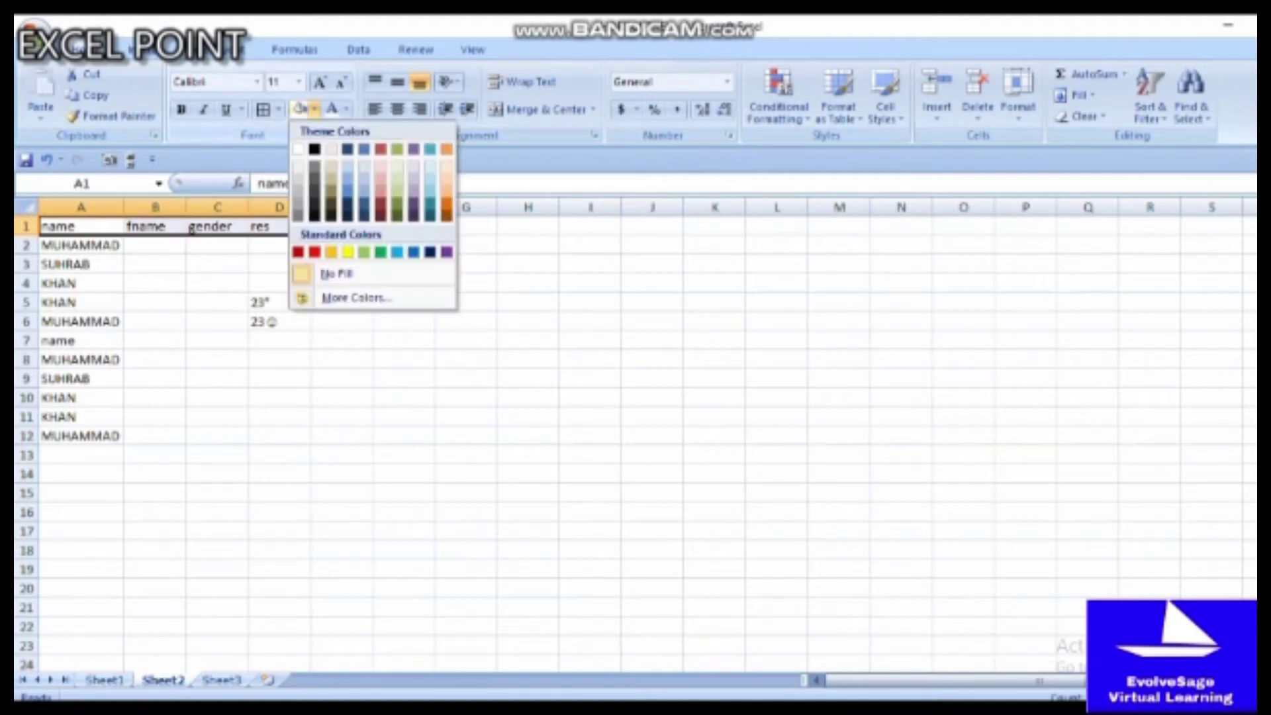
{"action": "left_click", "coordinate": [316, 109]}
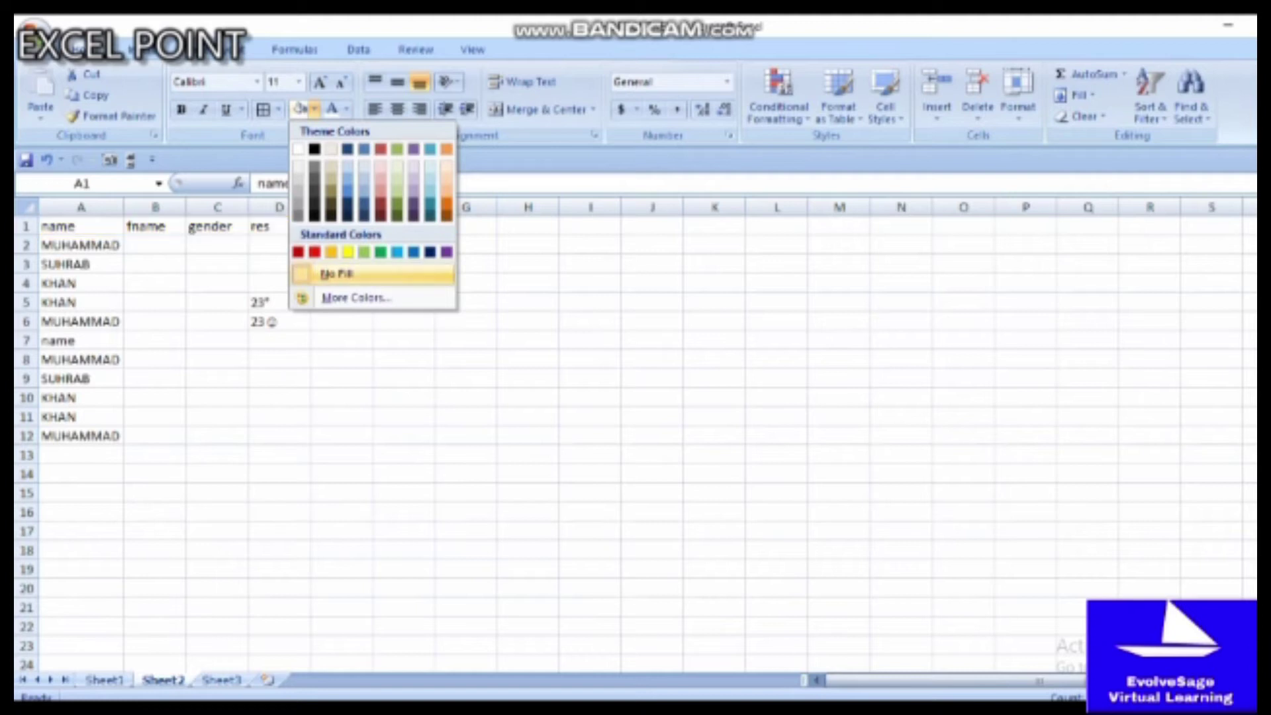
{"action": "left_click", "coordinate": [347, 252]}
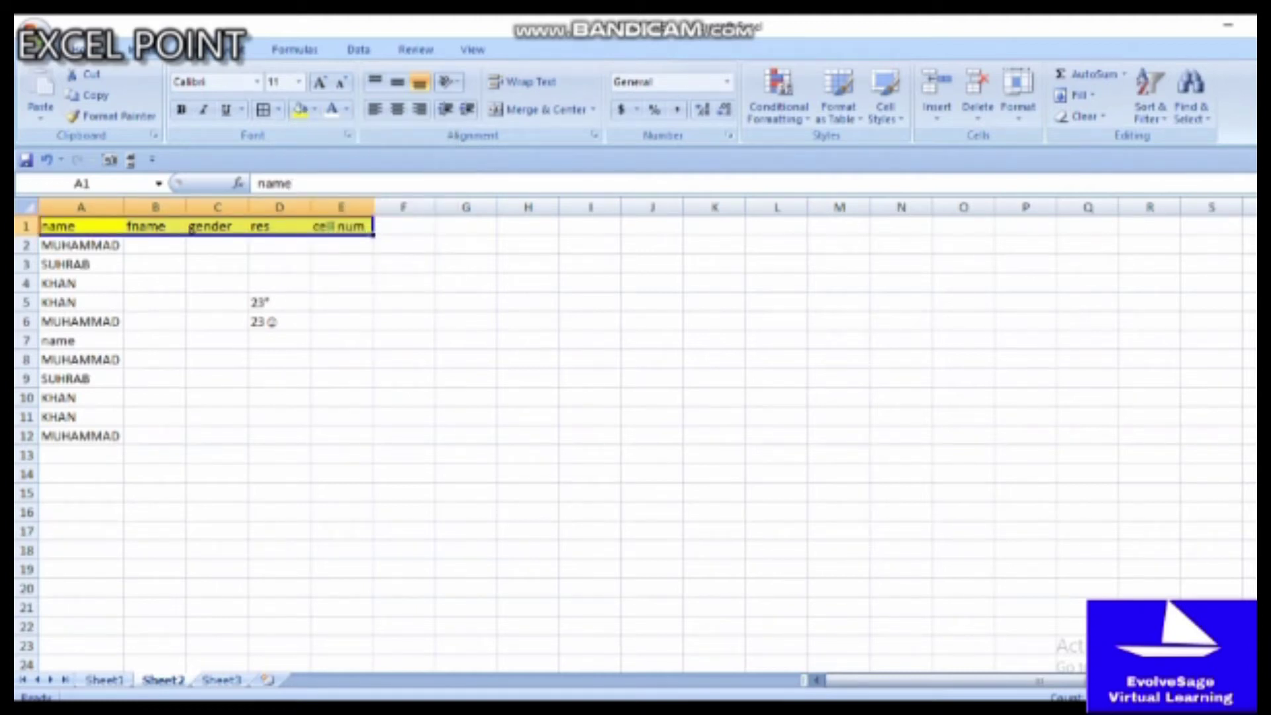
Step: Freeze the panes above row 2 to keep the header row in view, and check it by scrolling
{"action": "left_click", "coordinate": [80, 245]}
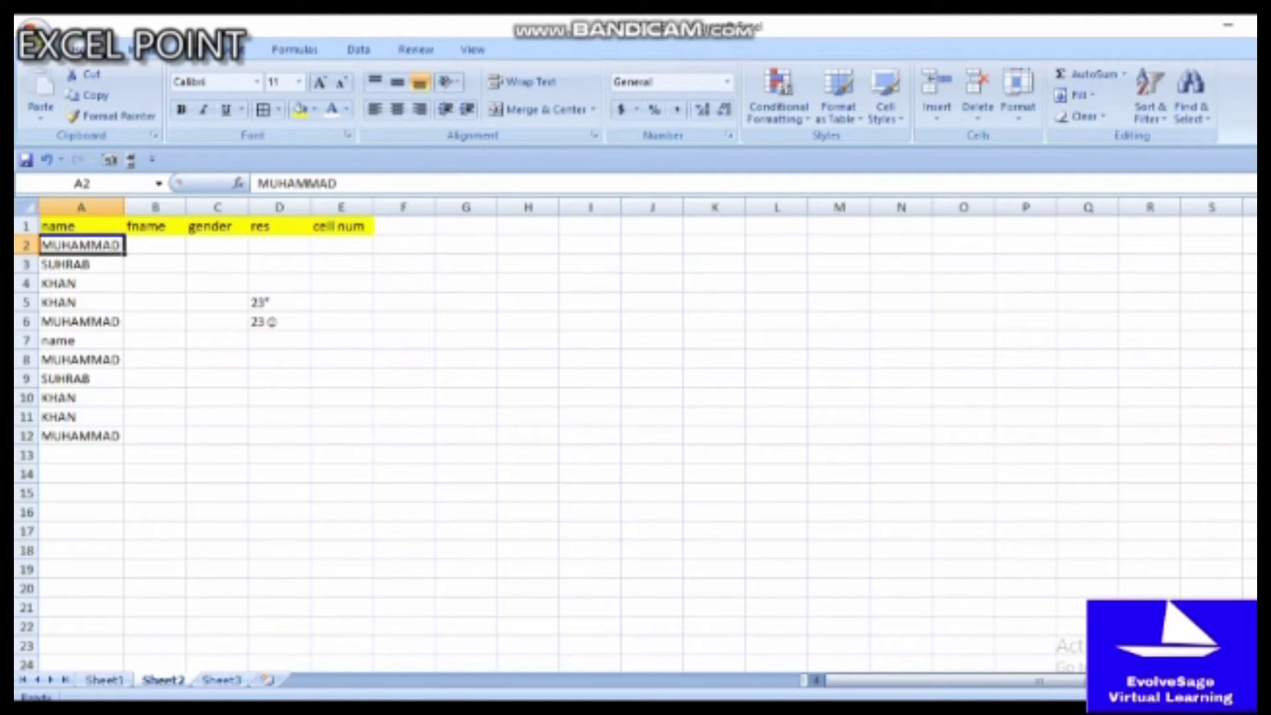
{"action": "key", "text": "alt"}
{"action": "key", "text": "w"}
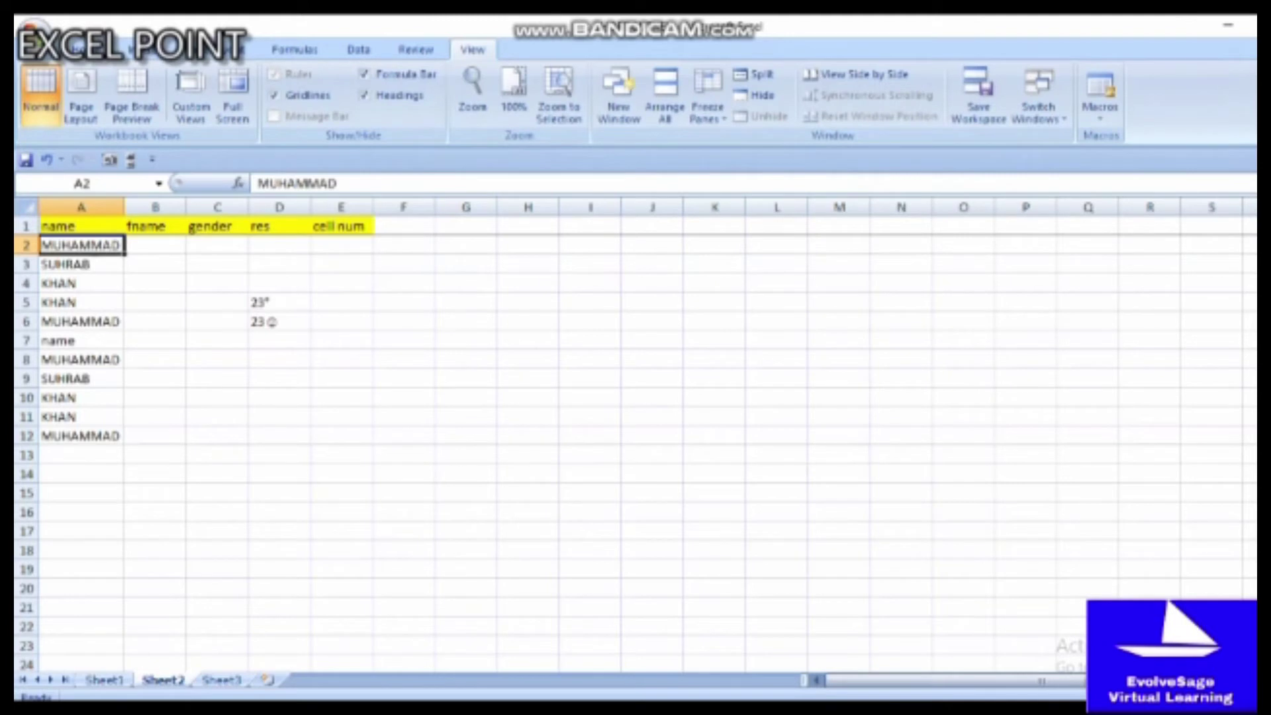
{"action": "left_click", "coordinate": [218, 226]}
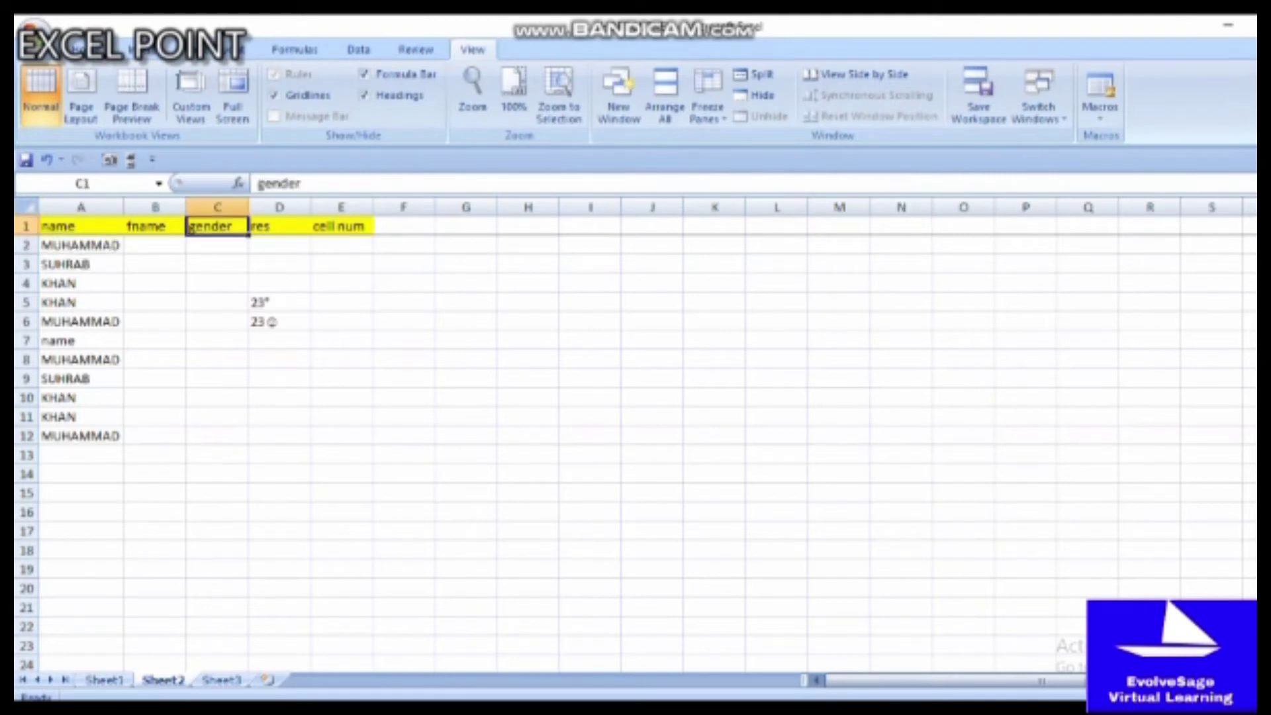
{"action": "left_click_drag", "start_coordinate": [1249, 337], "coordinate": [1249, 302]}
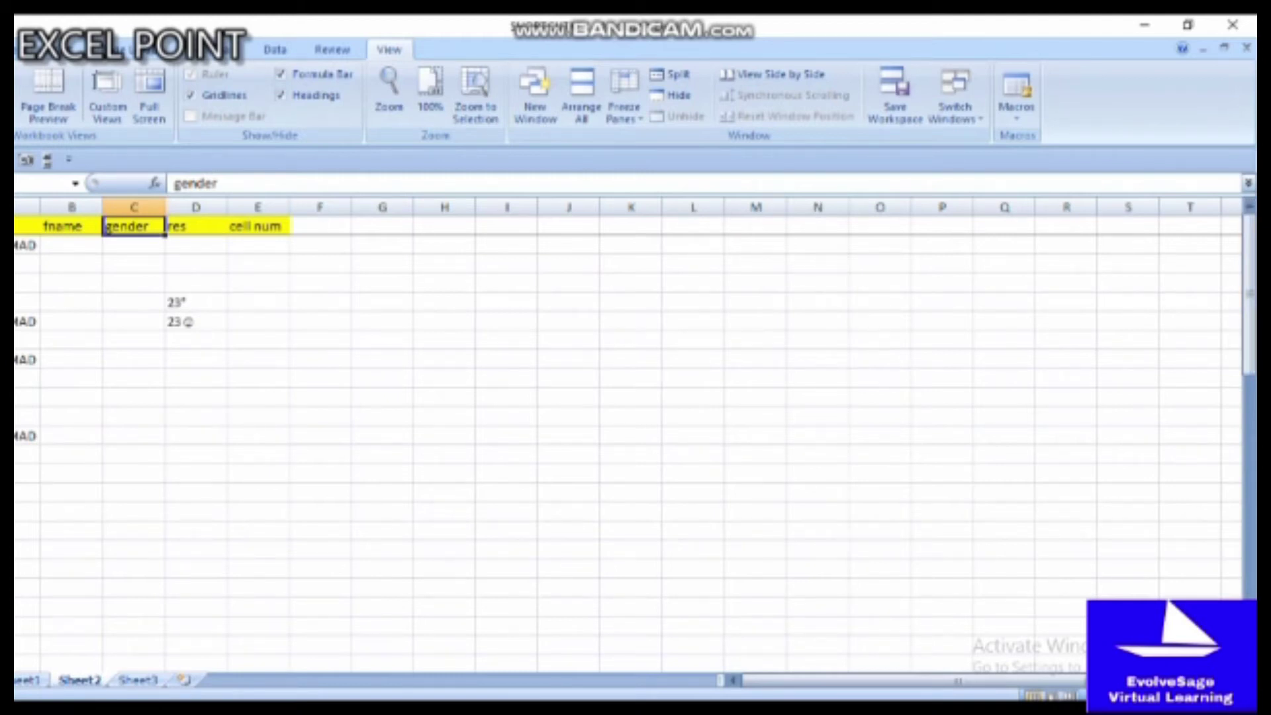
Step: Unfreeze the panes on Sheet2 and check that the header row scrolls with the sheet
{"action": "key", "text": "alt+w"}
{"action": "key", "text": "f"}
{"action": "key", "text": "f"}
{"action": "key", "text": "alt+w"}
{"action": "key", "text": "f"}
{"action": "key", "text": "f"}
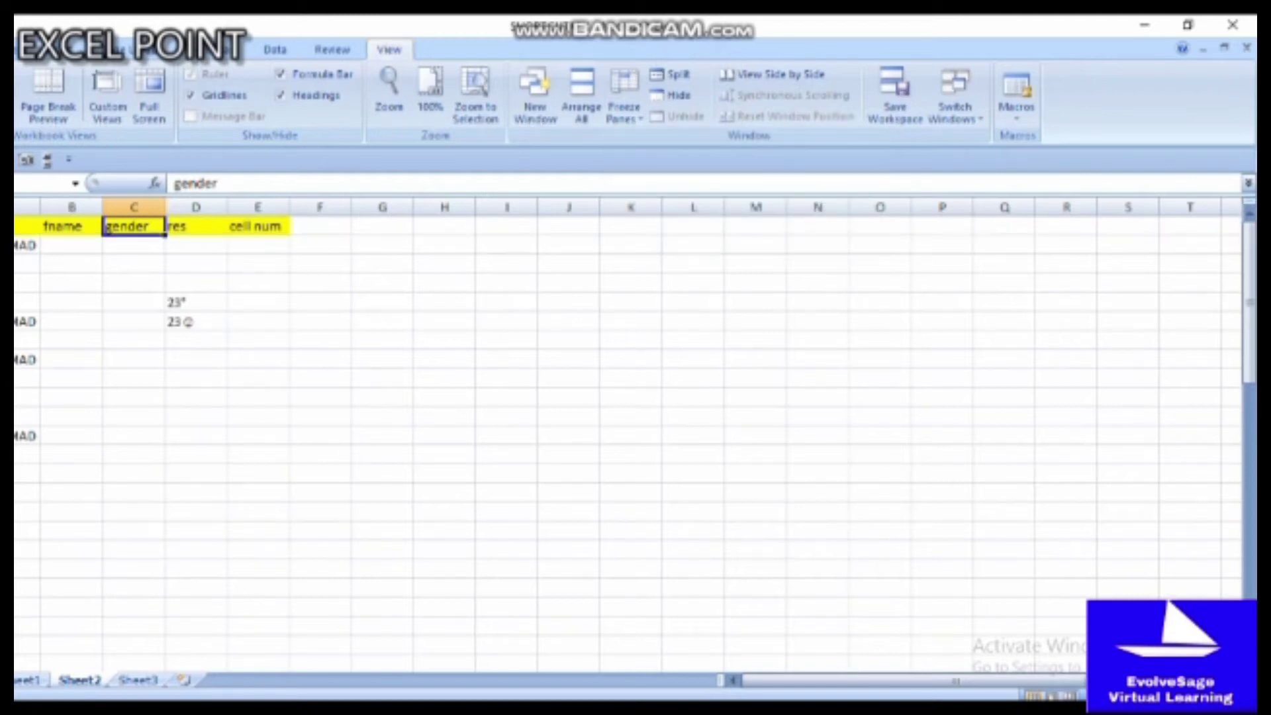
{"action": "left_click", "coordinate": [320, 283]}
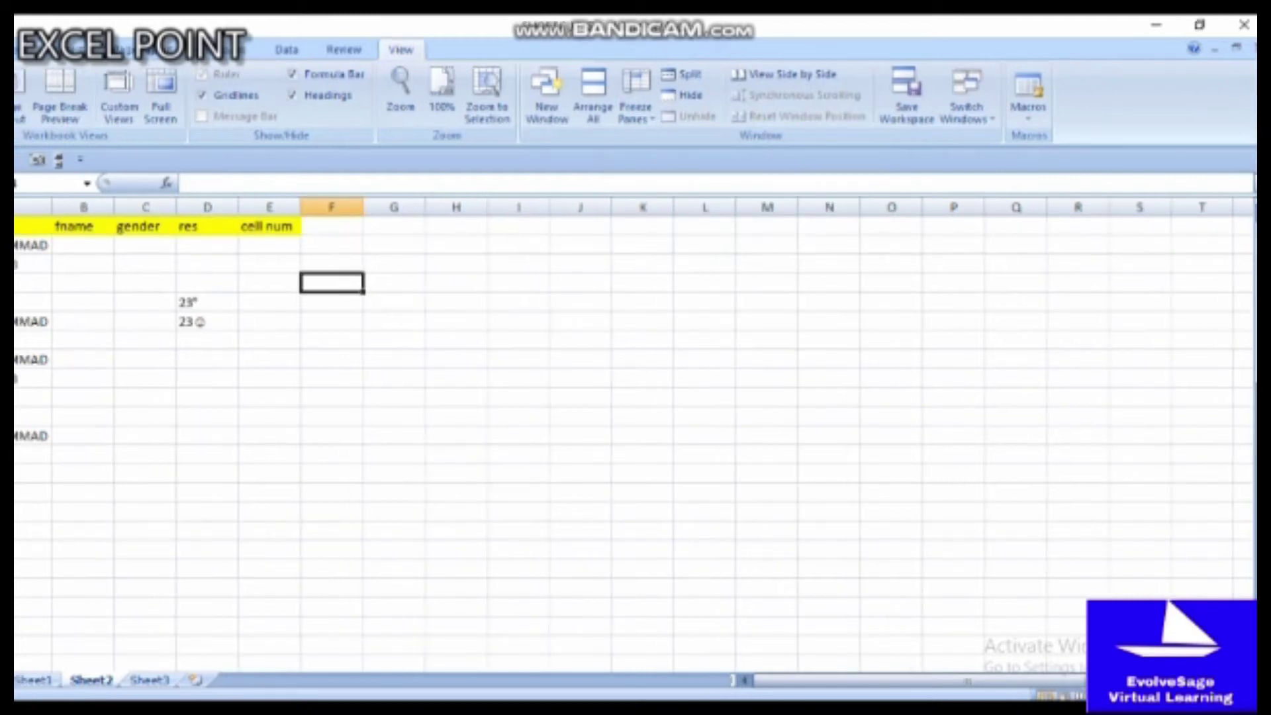
{"action": "mouse_move", "coordinate": [1249, 354]}
{"action": "left_mouse_down"}
{"action": "mouse_move", "coordinate": [1250, 403]}
{"action": "mouse_move", "coordinate": [1250, 354]}
{"action": "left_mouse_up"}
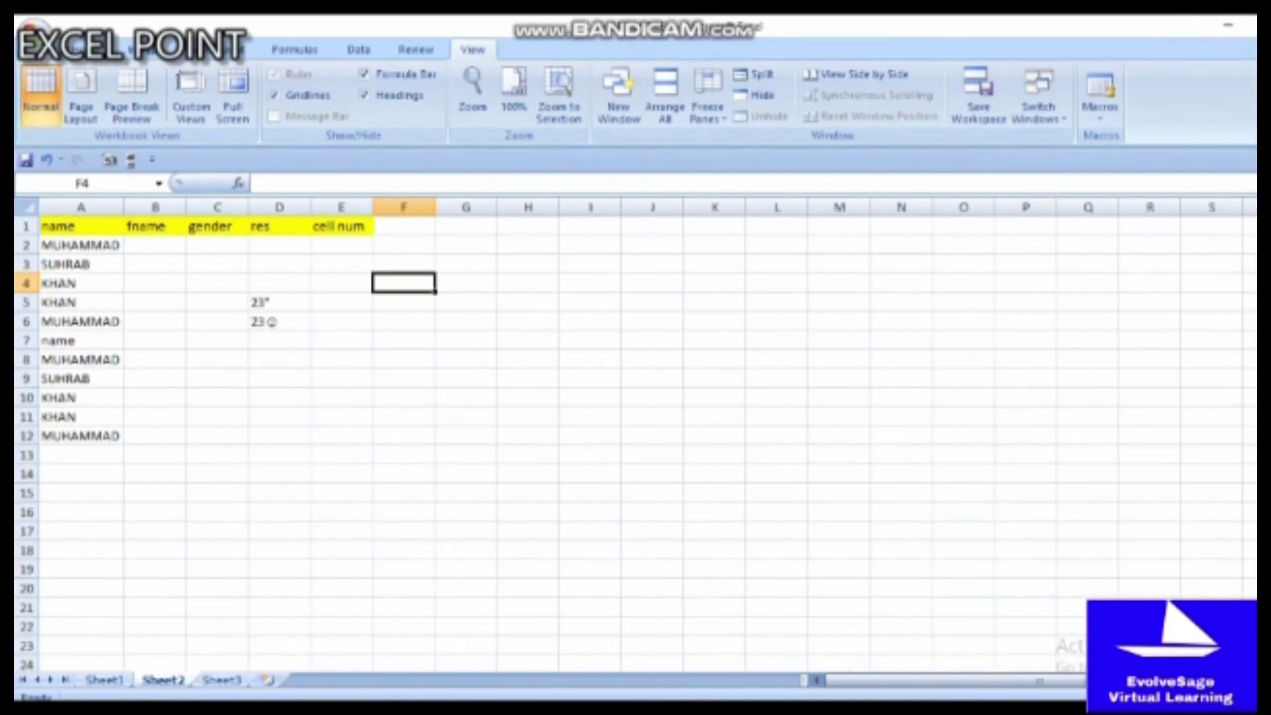
Step: Switch filtering on for the header cells C1:E1 and switch it off again
{"action": "left_click_drag", "start_coordinate": [214, 226], "coordinate": [341, 226]}
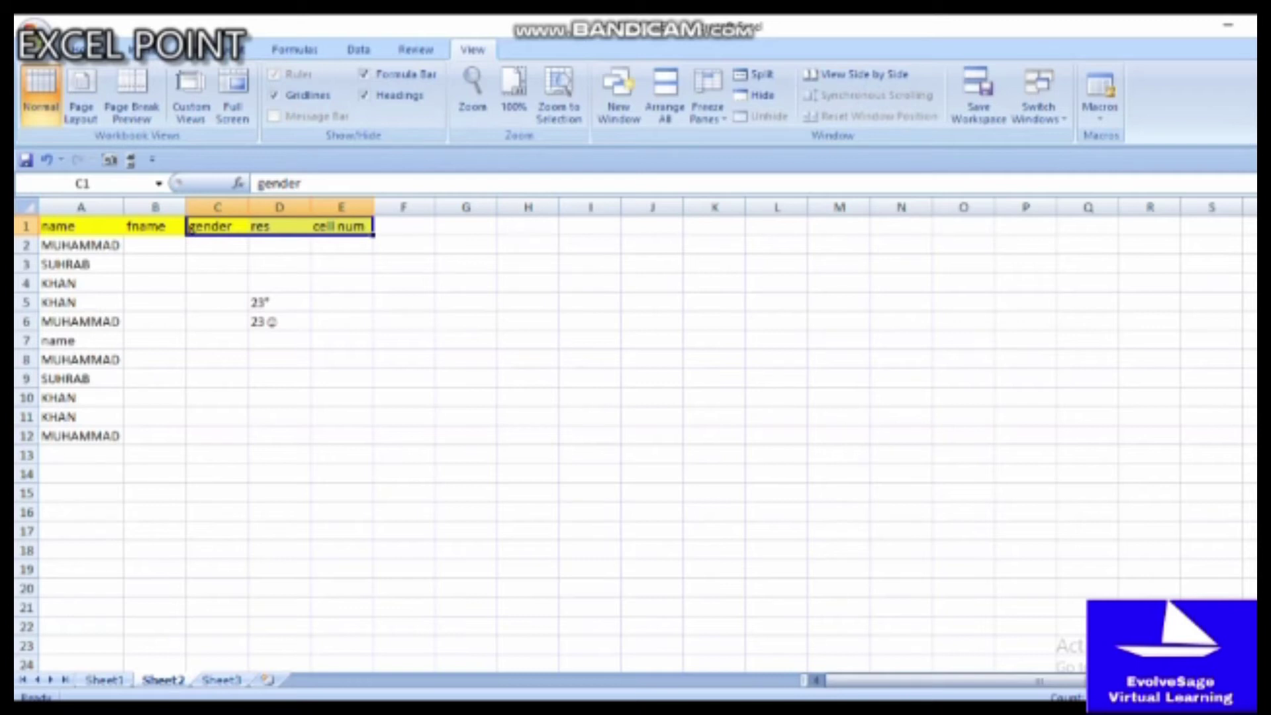
{"action": "key", "text": "ctrl+shift+l"}
{"action": "key", "text": "ctrl+shift+l"}
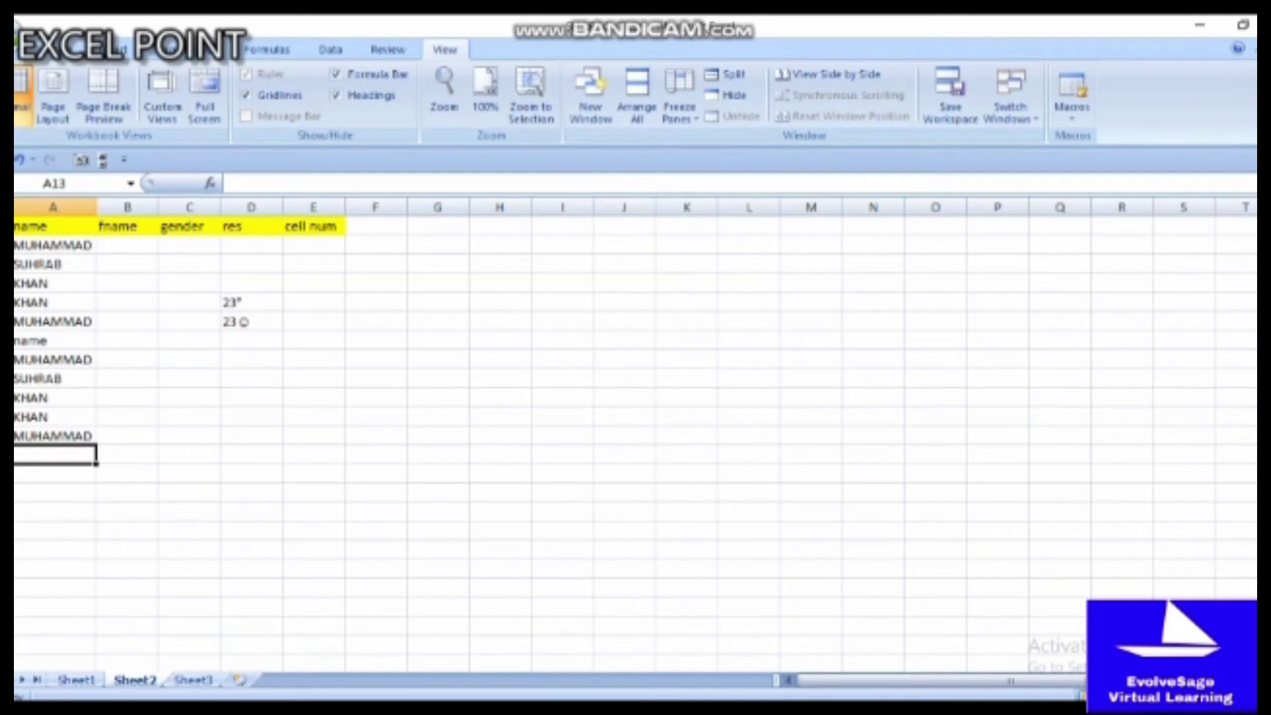
Step: Enter the sample text DFDFDF in cell A13, below the list of names
{"action": "type", "text": "DFDFDF"}
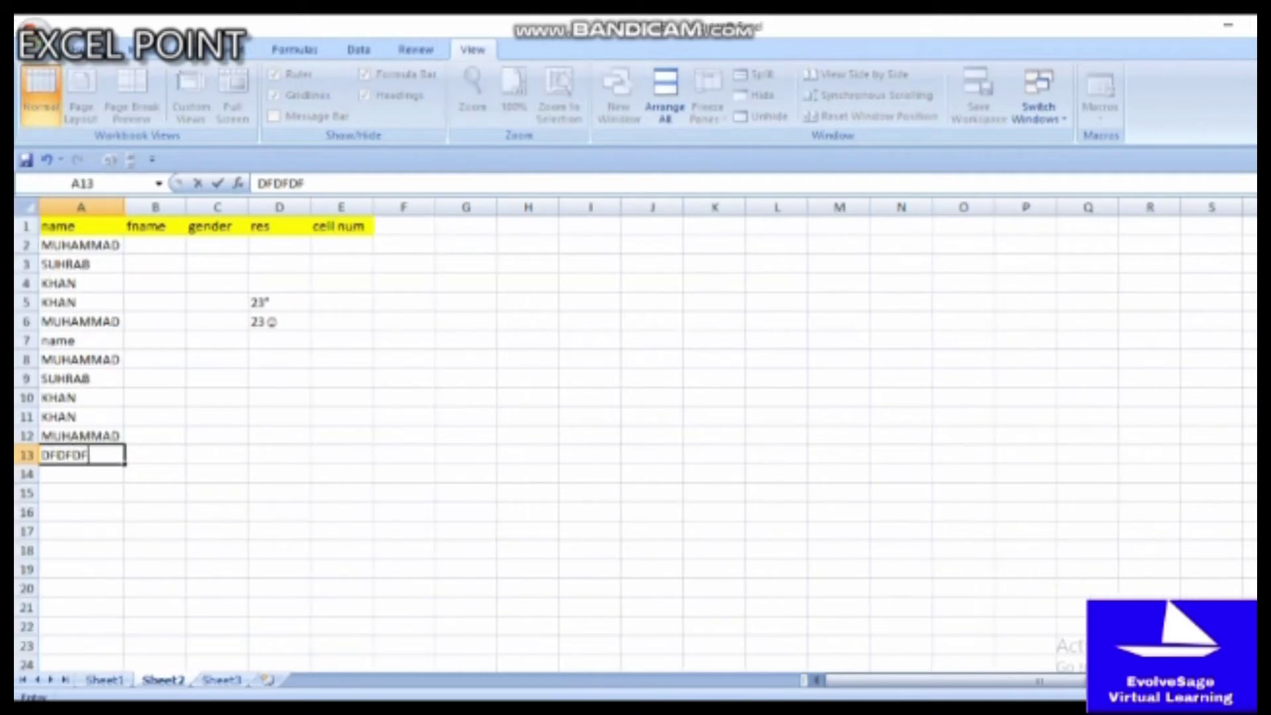
{"action": "key", "text": "Return"}
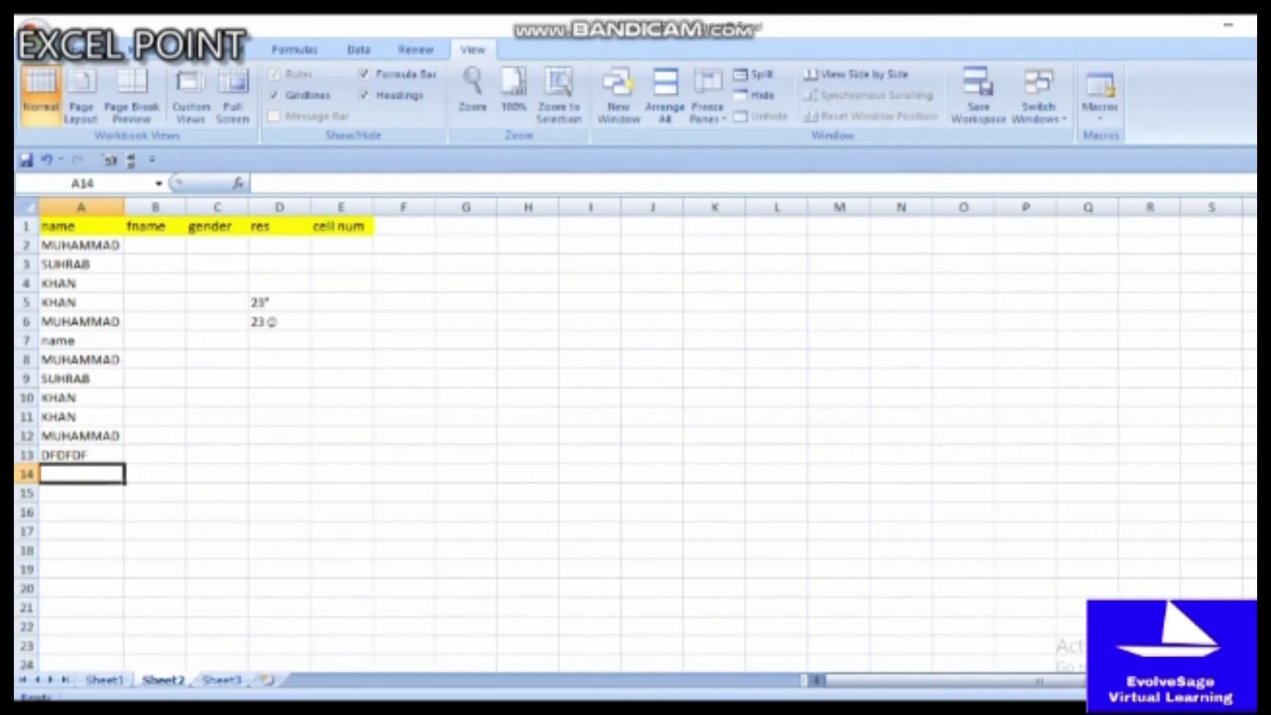
Step: Try extending cell A13 with FDFD and adding the lines FDFLDFJDFDFD and FDLFJDSJFDLKF inside the same cell
{"action": "left_click", "coordinate": [82, 455]}
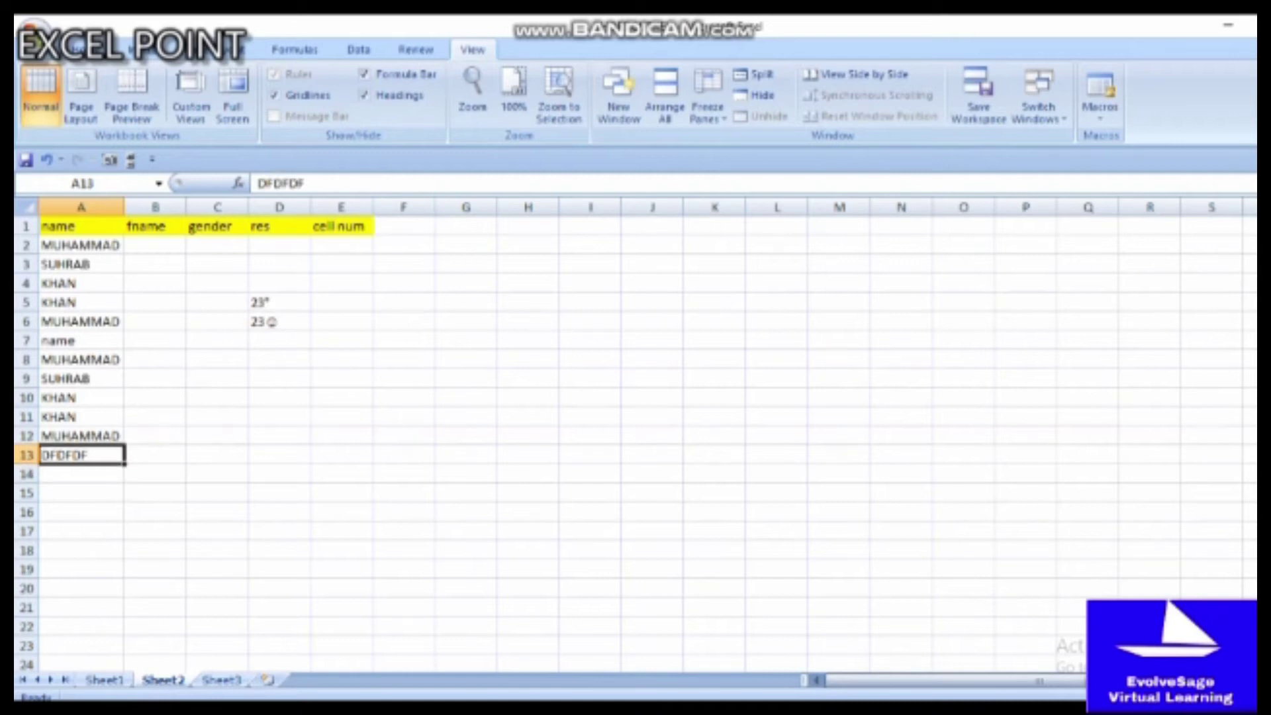
{"action": "key", "text": "F2"}
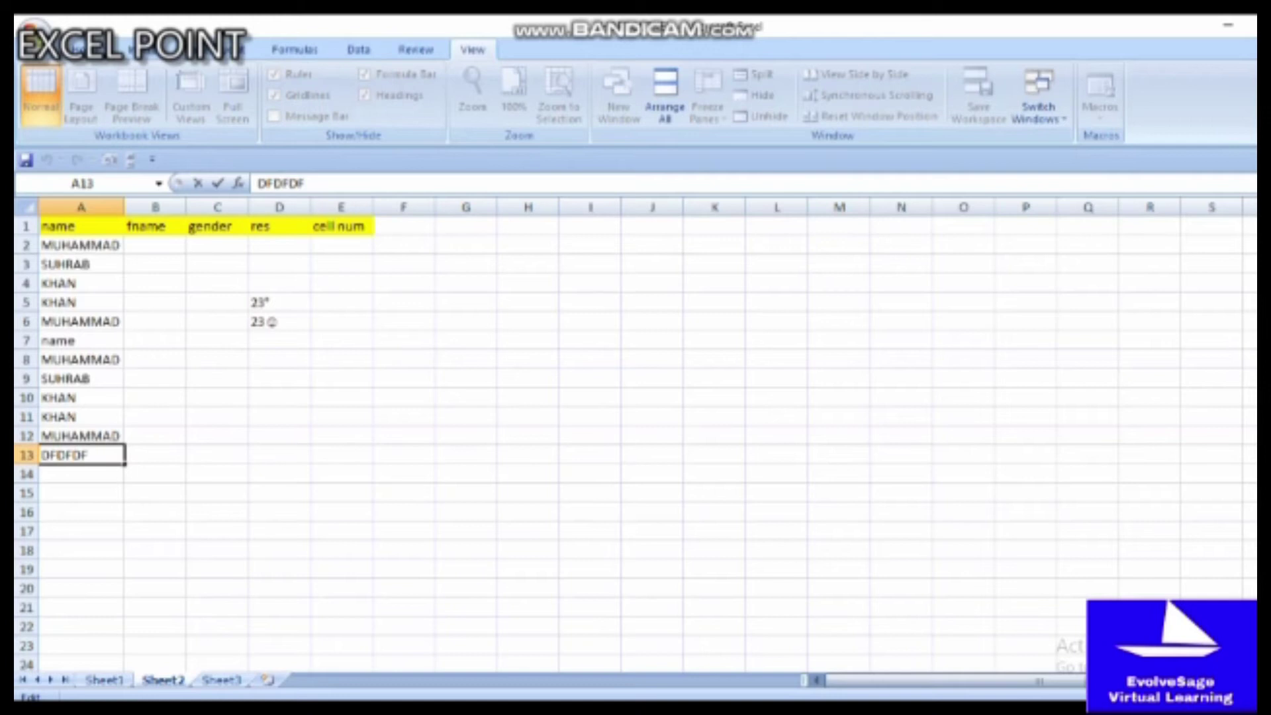
{"action": "type", "text": "FDFD"}
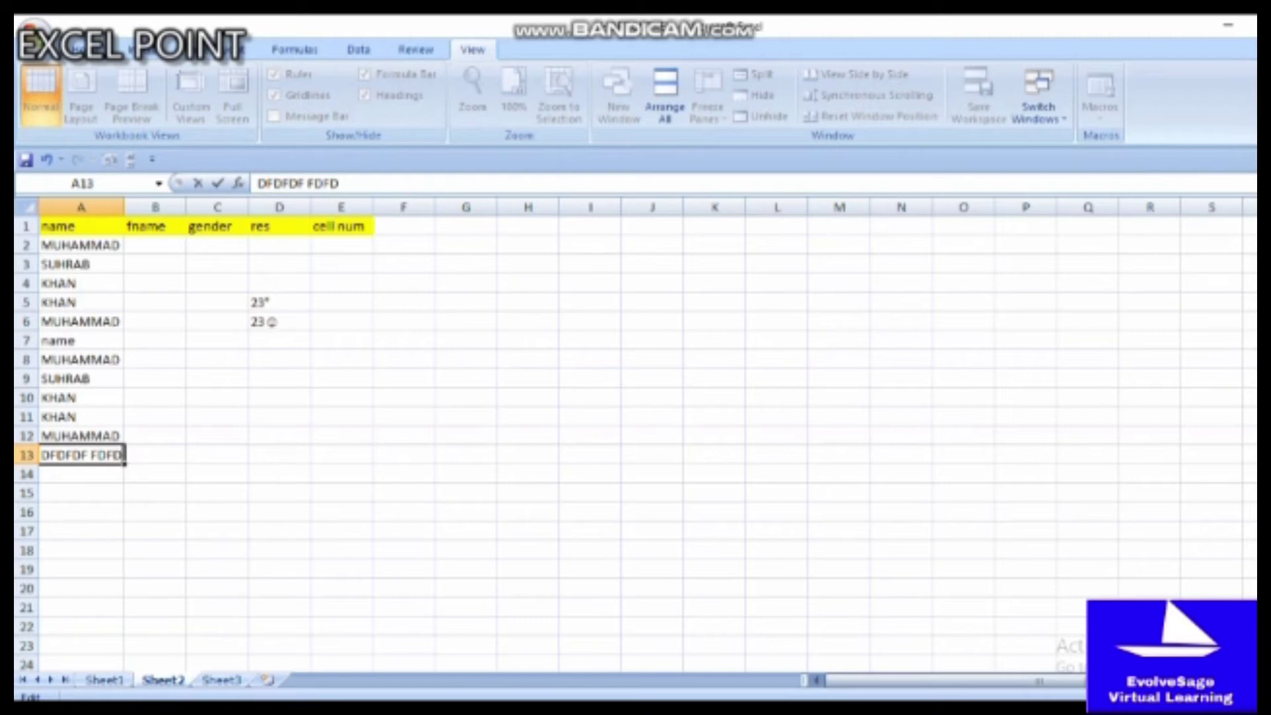
{"action": "key", "text": "Return"}
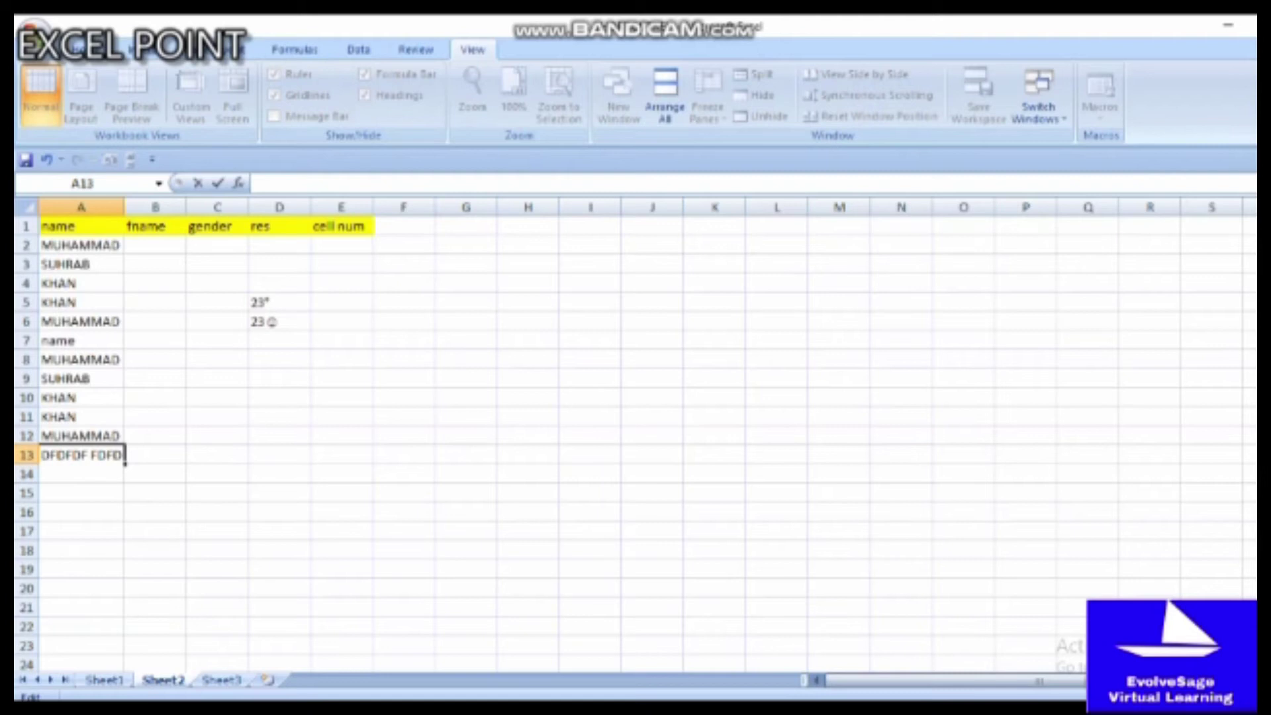
{"action": "type", "text": "FDFLDFJDFDFD"}
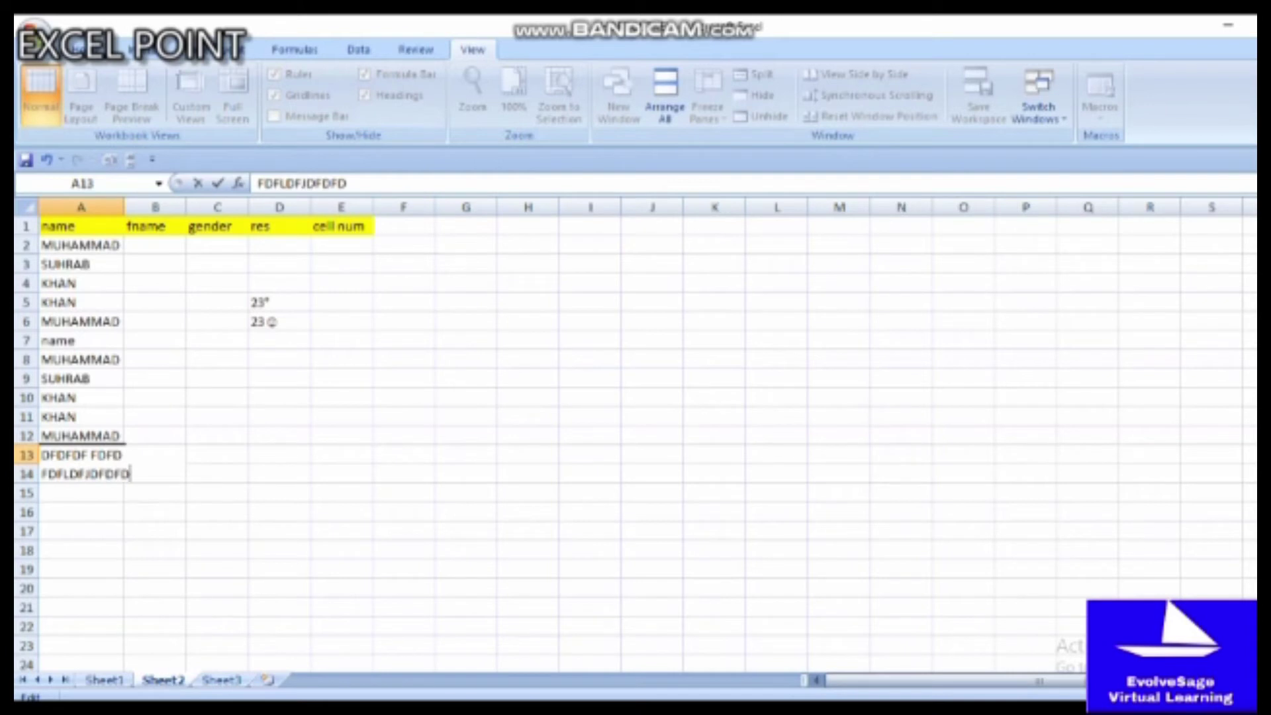
{"action": "key", "text": "Return"}
{"action": "type", "text": "FDLF"}
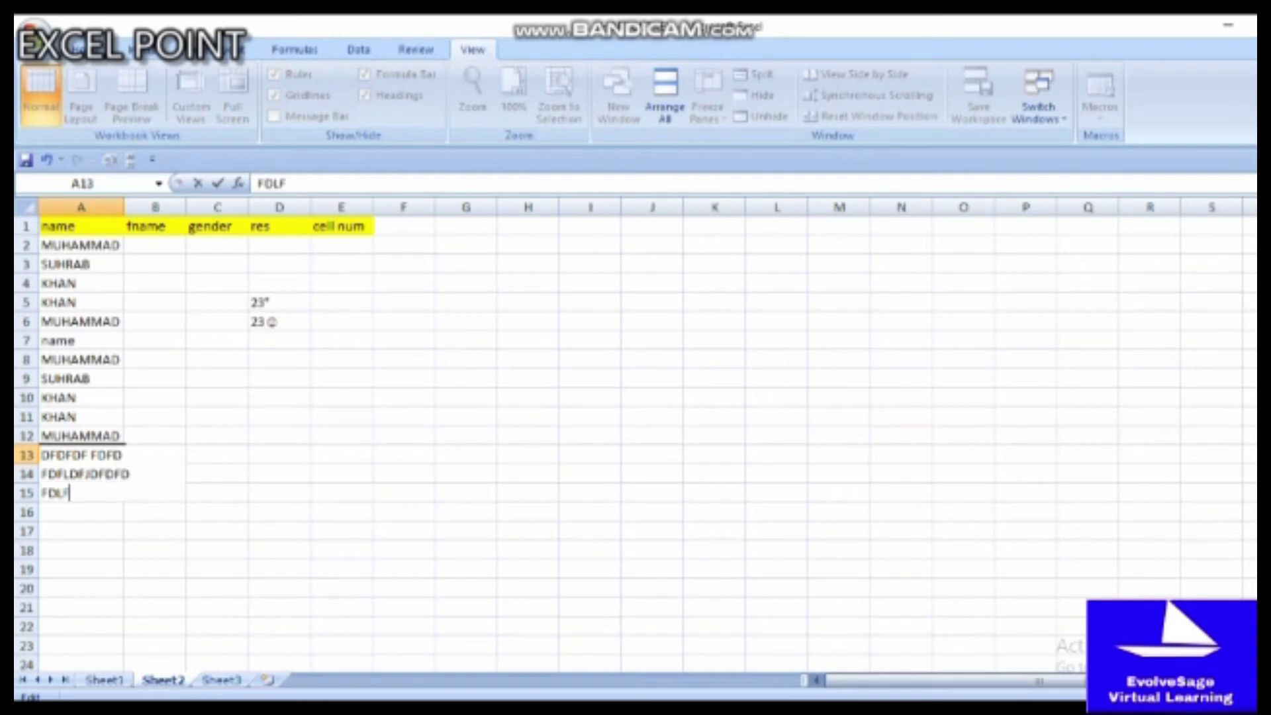
{"action": "type", "text": "JDSJFDLKF"}
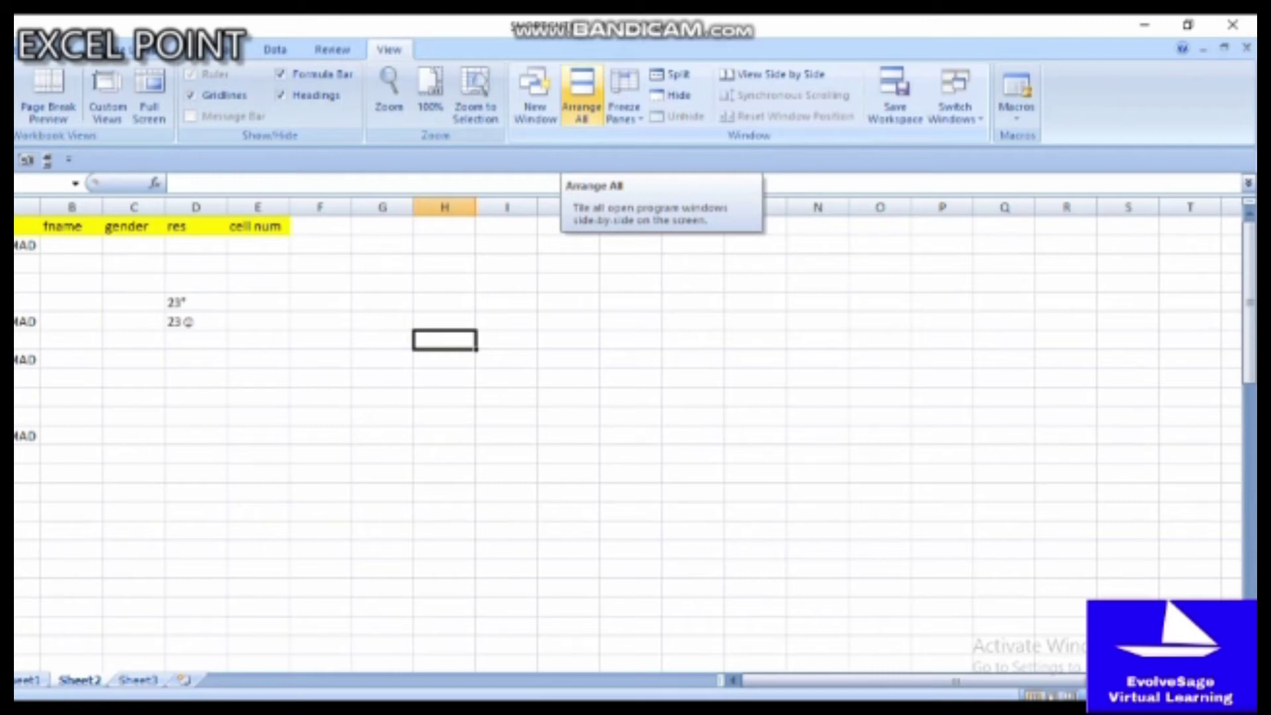
Step: Apply all borders to the table range A1:E13 and deselect it
{"action": "left_click_drag", "start_coordinate": [79, 226], "coordinate": [341, 455]}
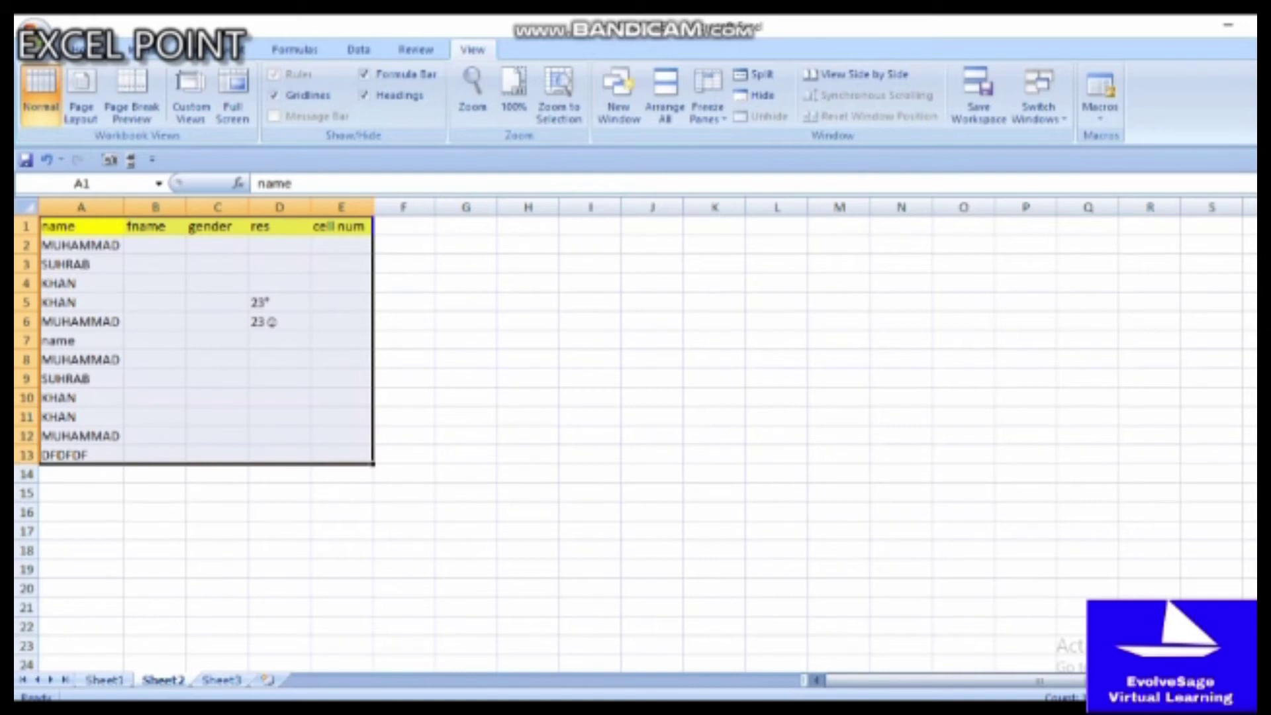
{"action": "key", "text": "alt"}
{"action": "key", "text": "h"}
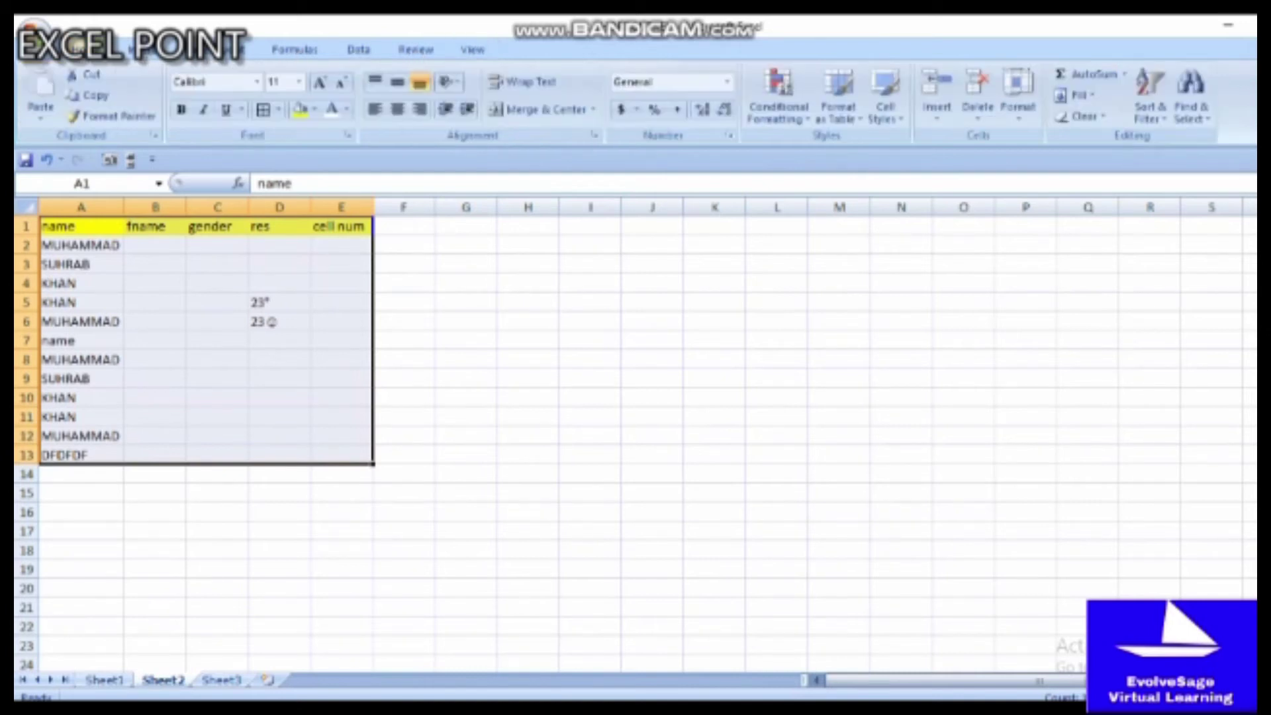
{"action": "key", "text": "b"}
{"action": "key", "text": "a"}
{"action": "left_click", "coordinate": [466, 435]}
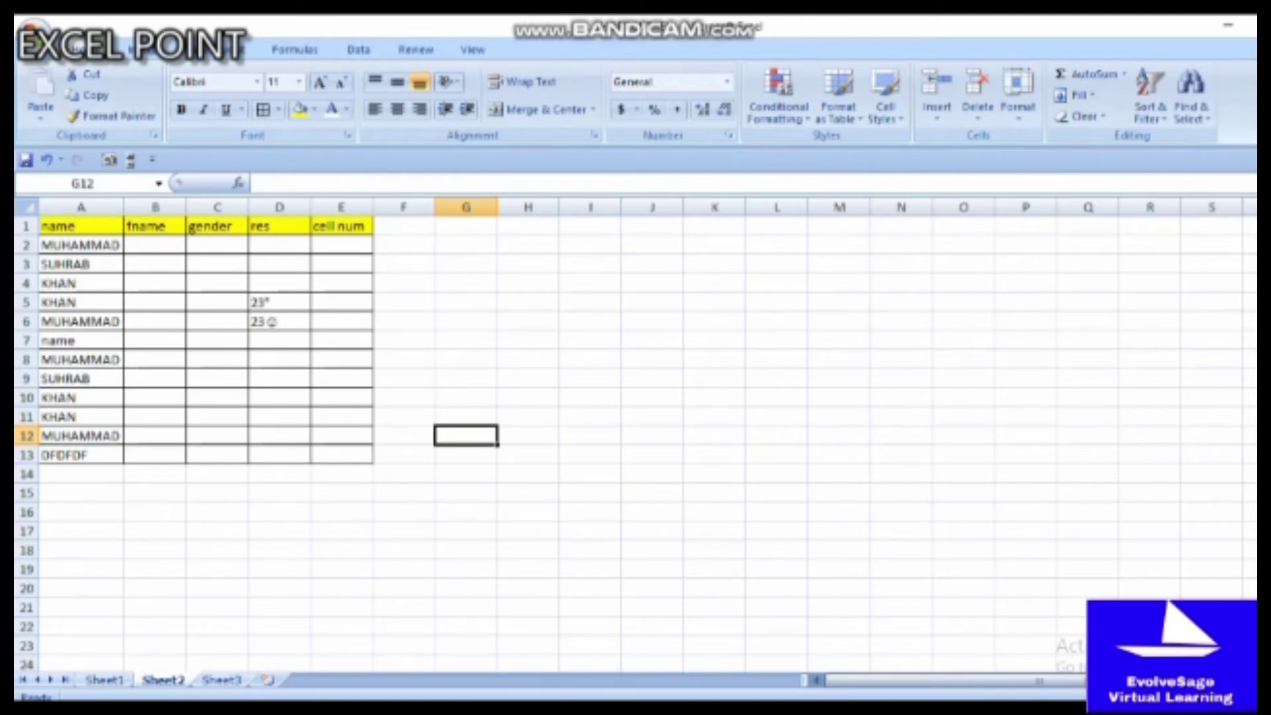
{"action": "left_click", "coordinate": [715, 454]}
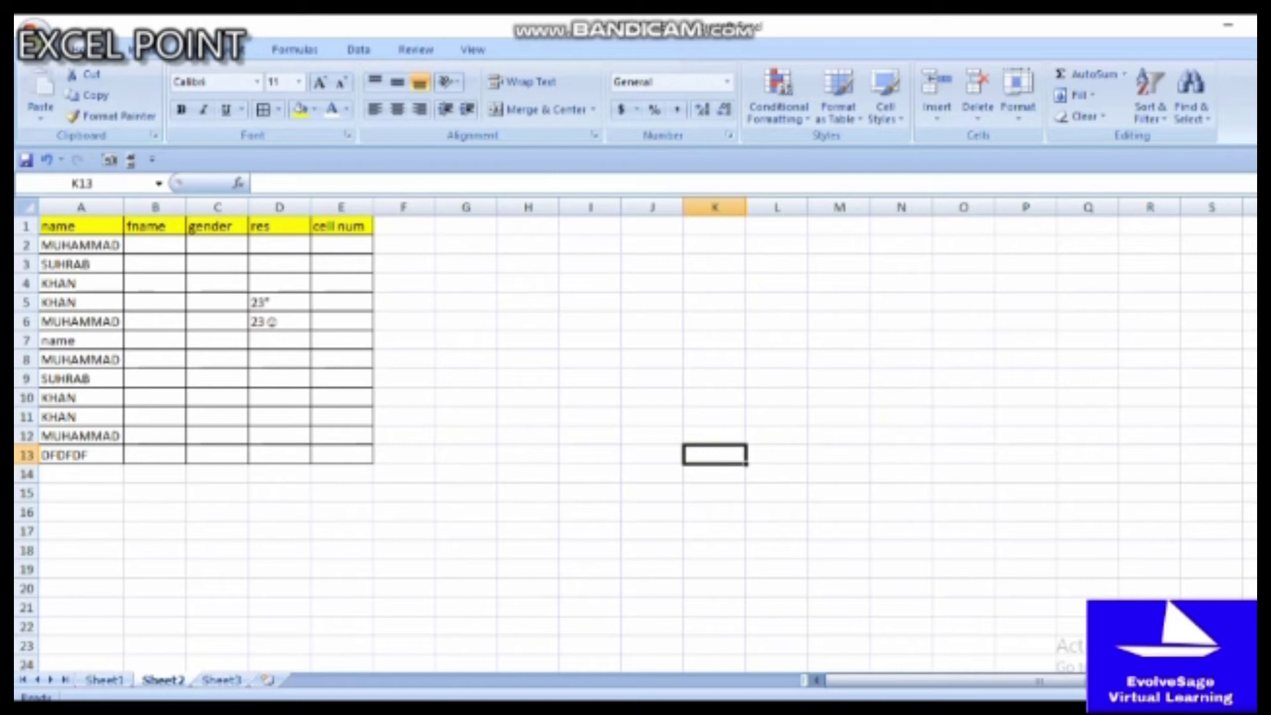
Step: Try an outside border around the empty range G4:J12 and undo it
{"action": "left_click_drag", "start_coordinate": [466, 283], "coordinate": [652, 436]}
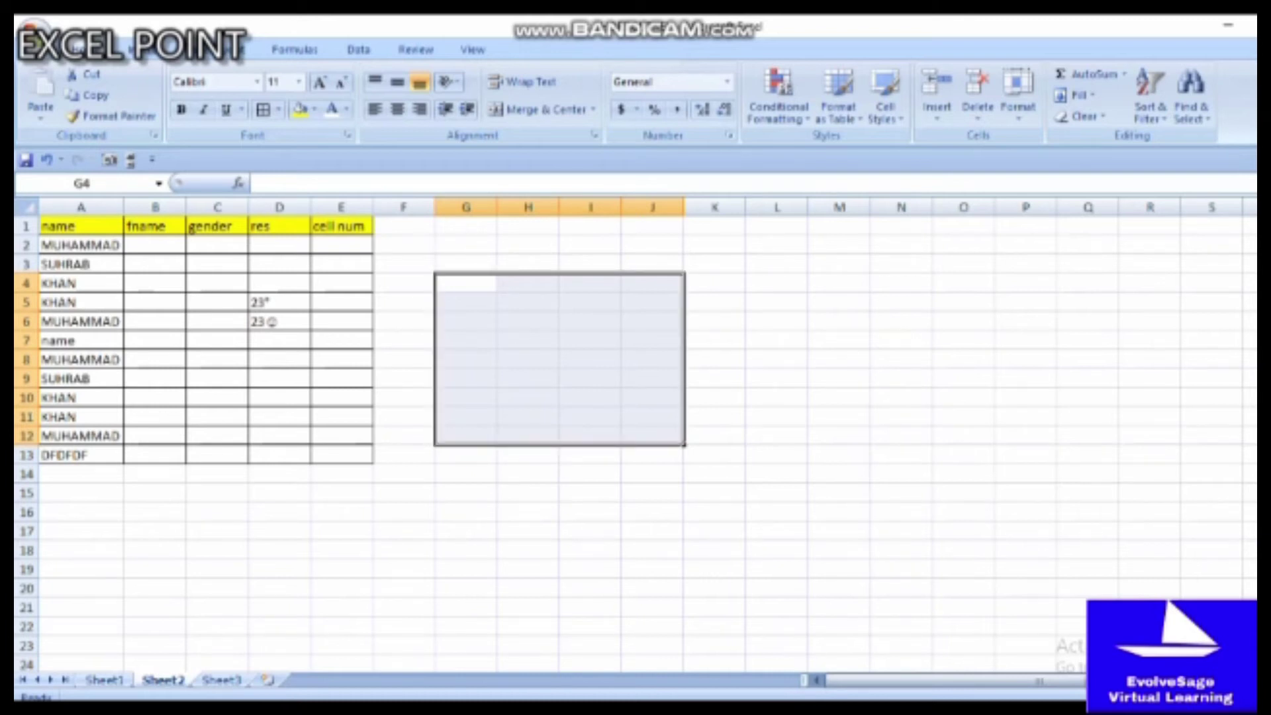
{"action": "left_click", "coordinate": [714, 416]}
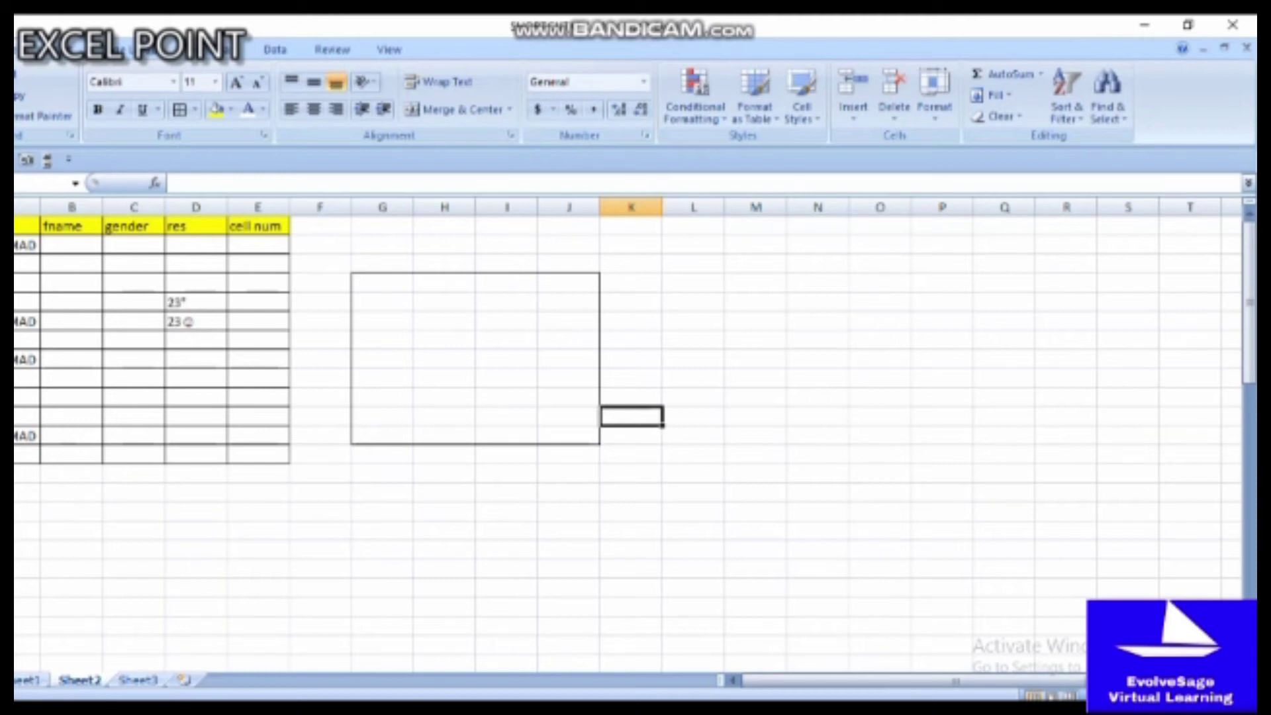
{"action": "key", "text": "ctrl+z"}
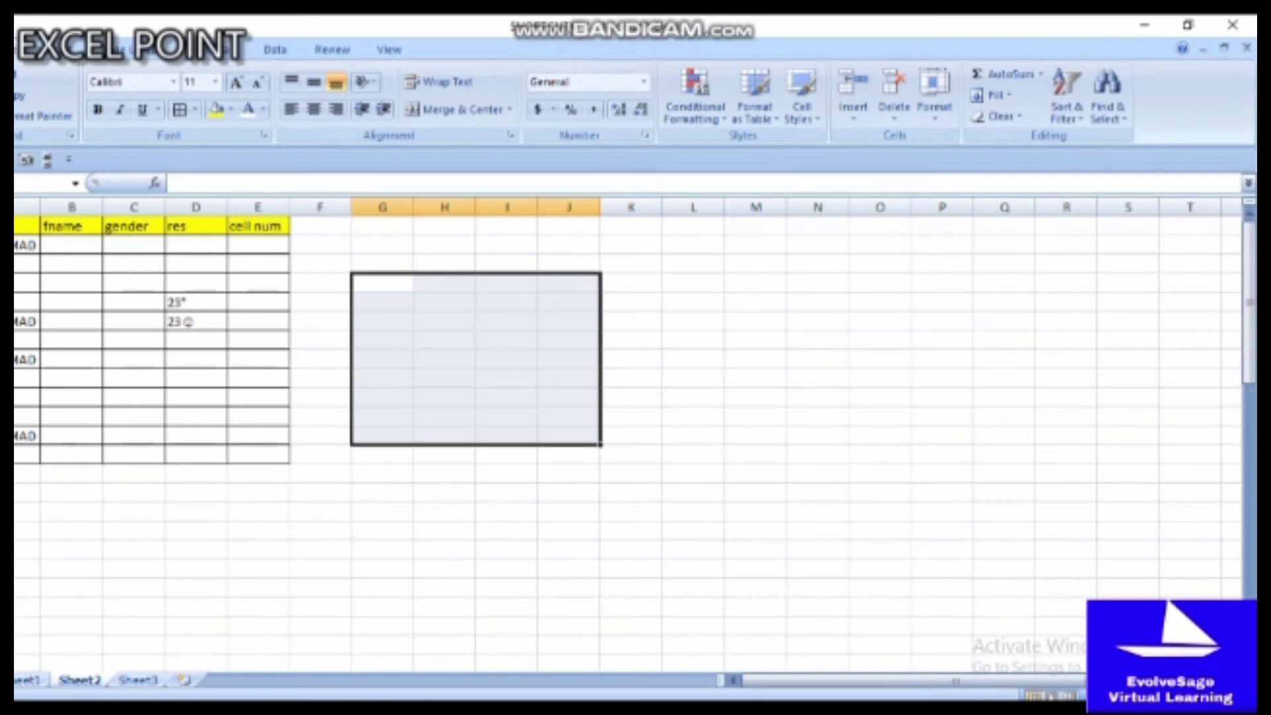
Step: Try appending FDFDDFDE to the name in cell A12 and discard the edit
{"action": "left_click", "coordinate": [630, 339]}
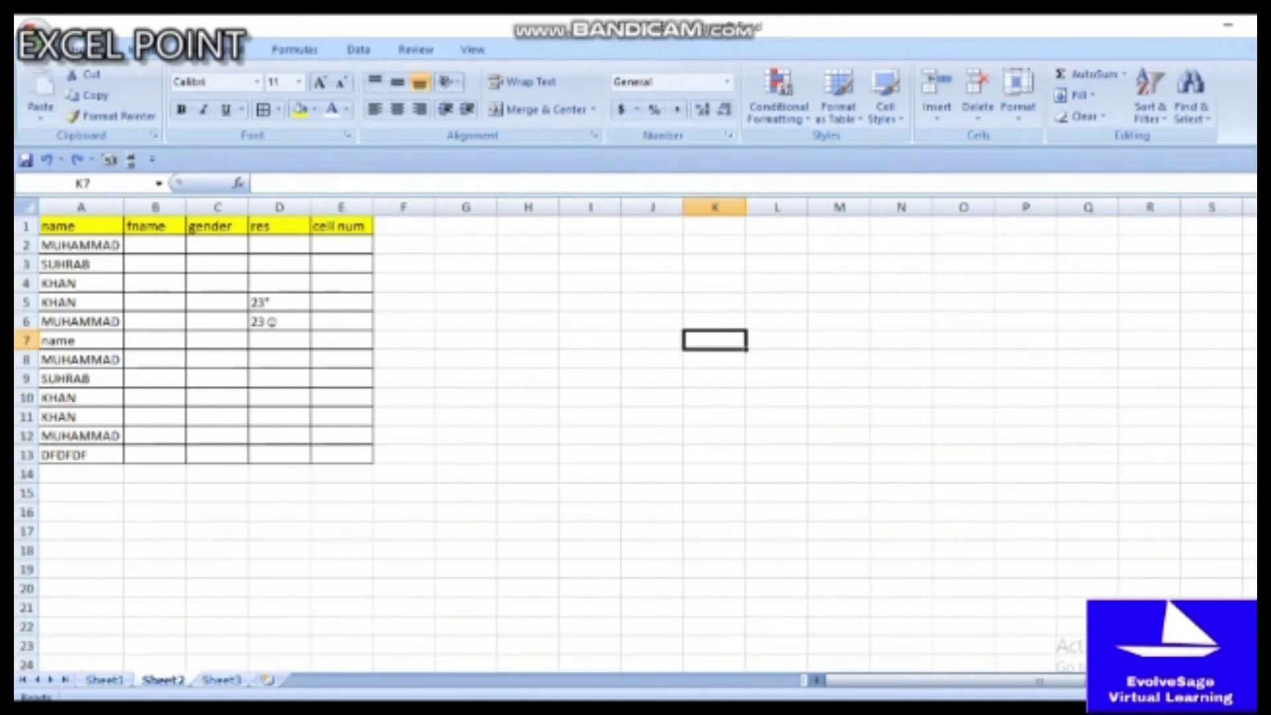
{"action": "left_click", "coordinate": [404, 359]}
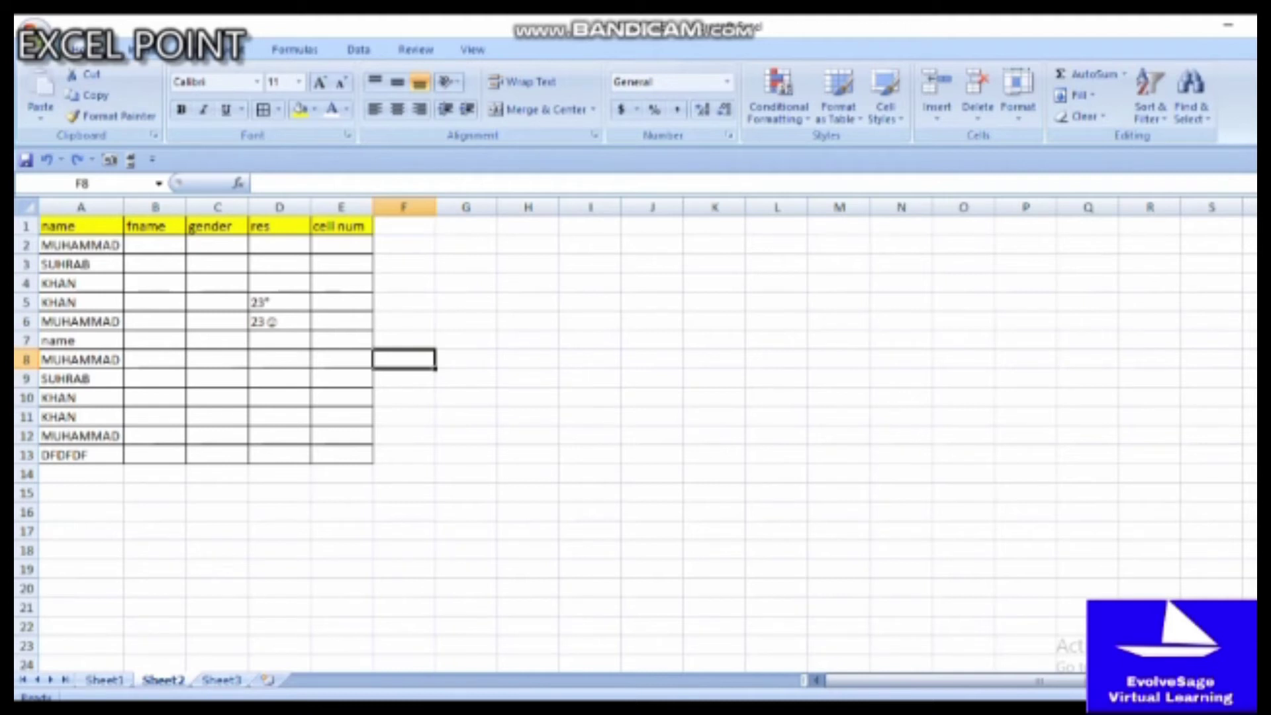
{"action": "left_click", "coordinate": [81, 436]}
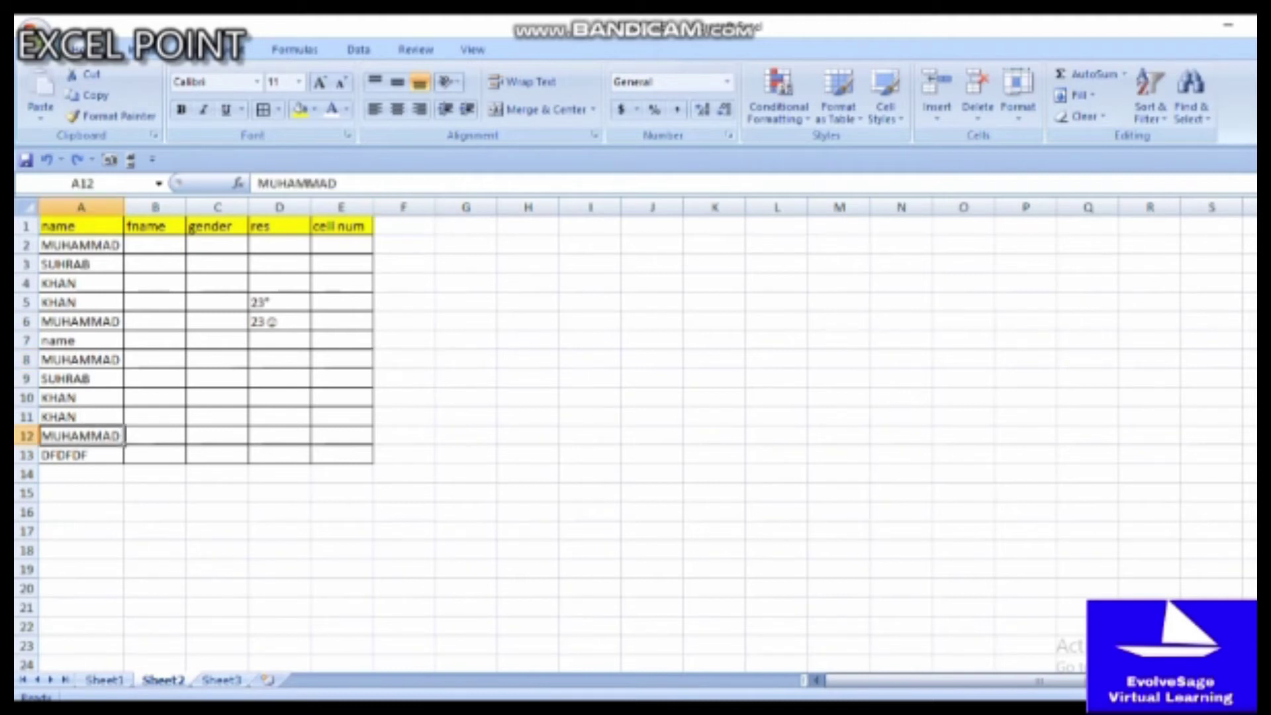
{"action": "double_click", "coordinate": [103, 435]}
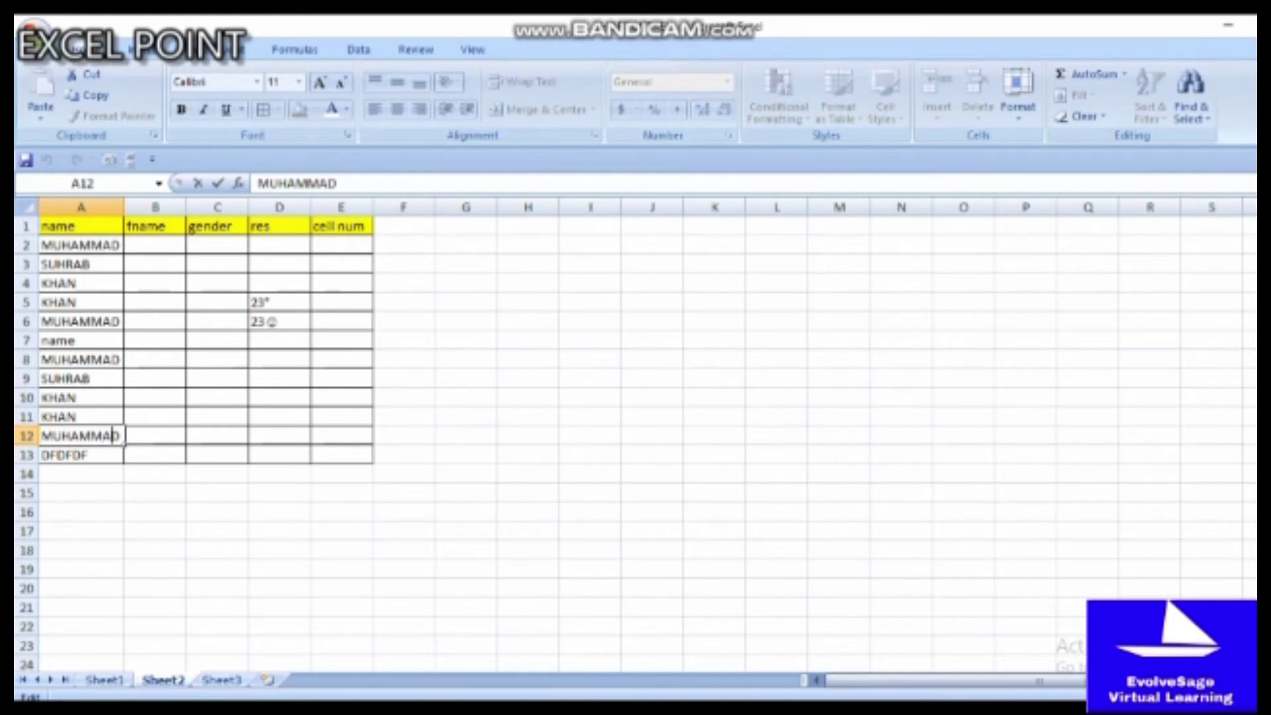
{"action": "type", "text": "FDFDDFDE"}
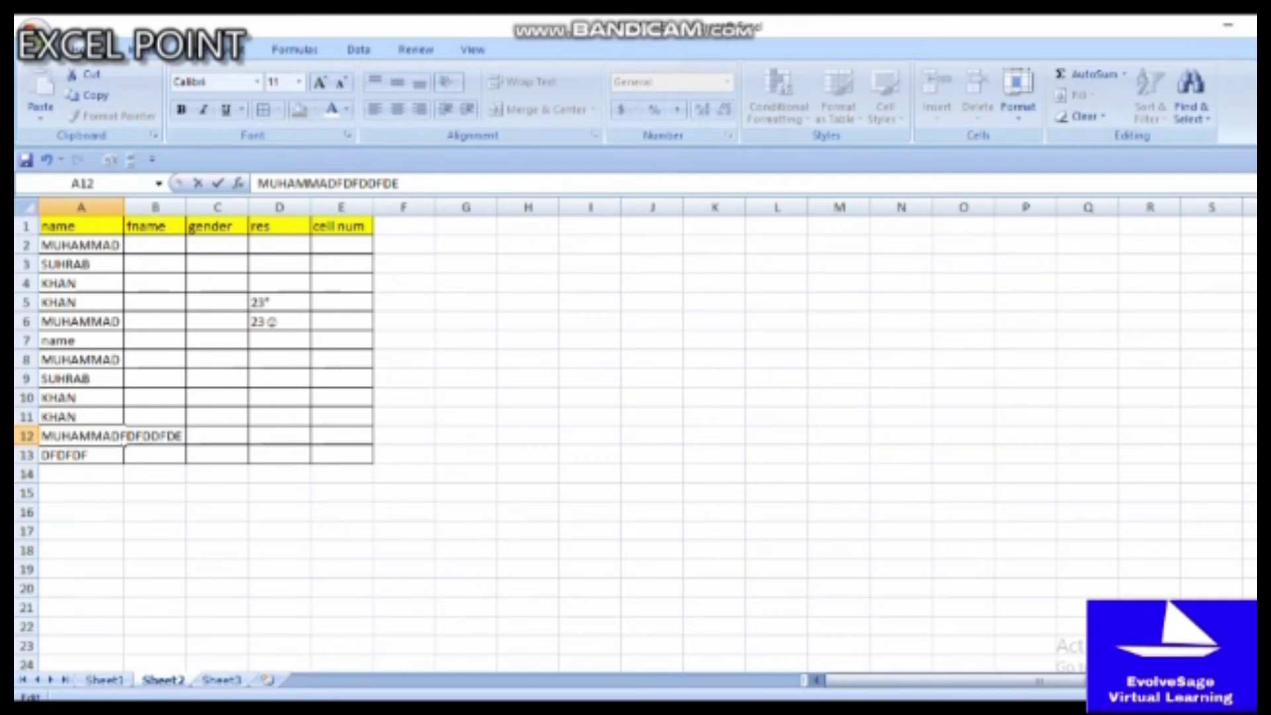
{"action": "key", "text": "Escape"}
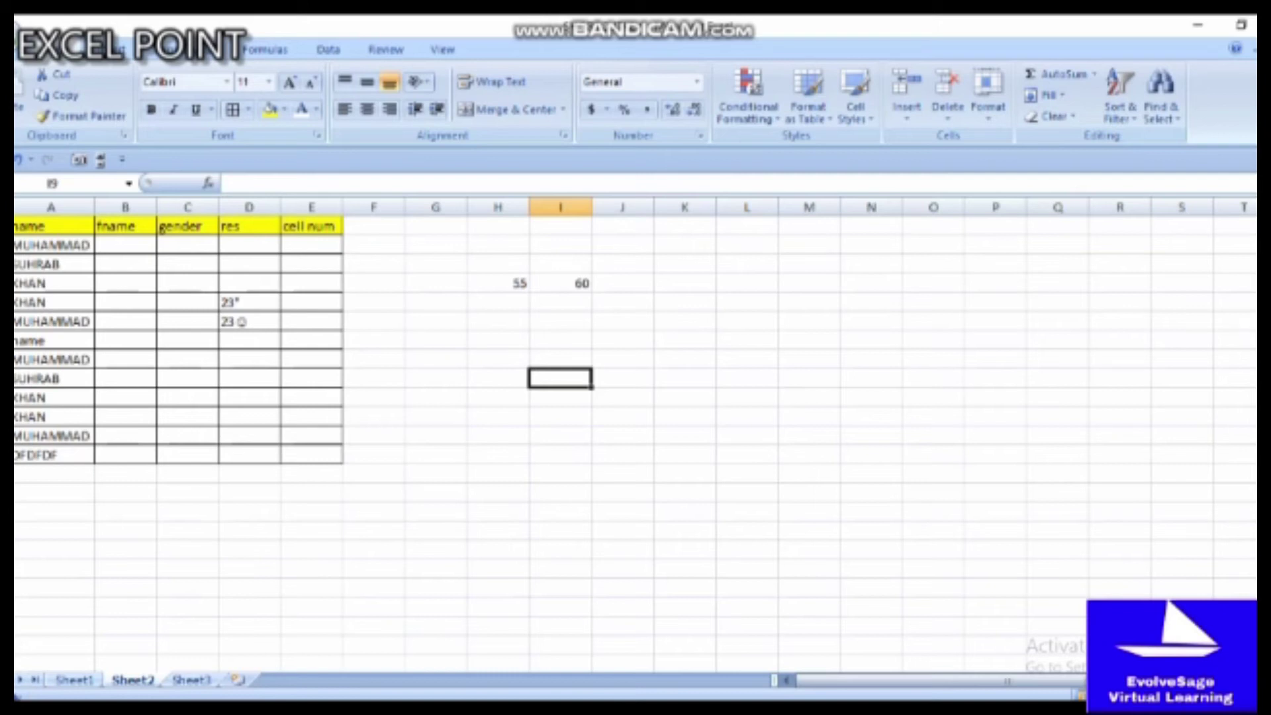
Step: Enter the sample numbers 50, 44 and 10 in cells H5 to H7, below the 55
{"action": "left_click", "coordinate": [497, 302]}
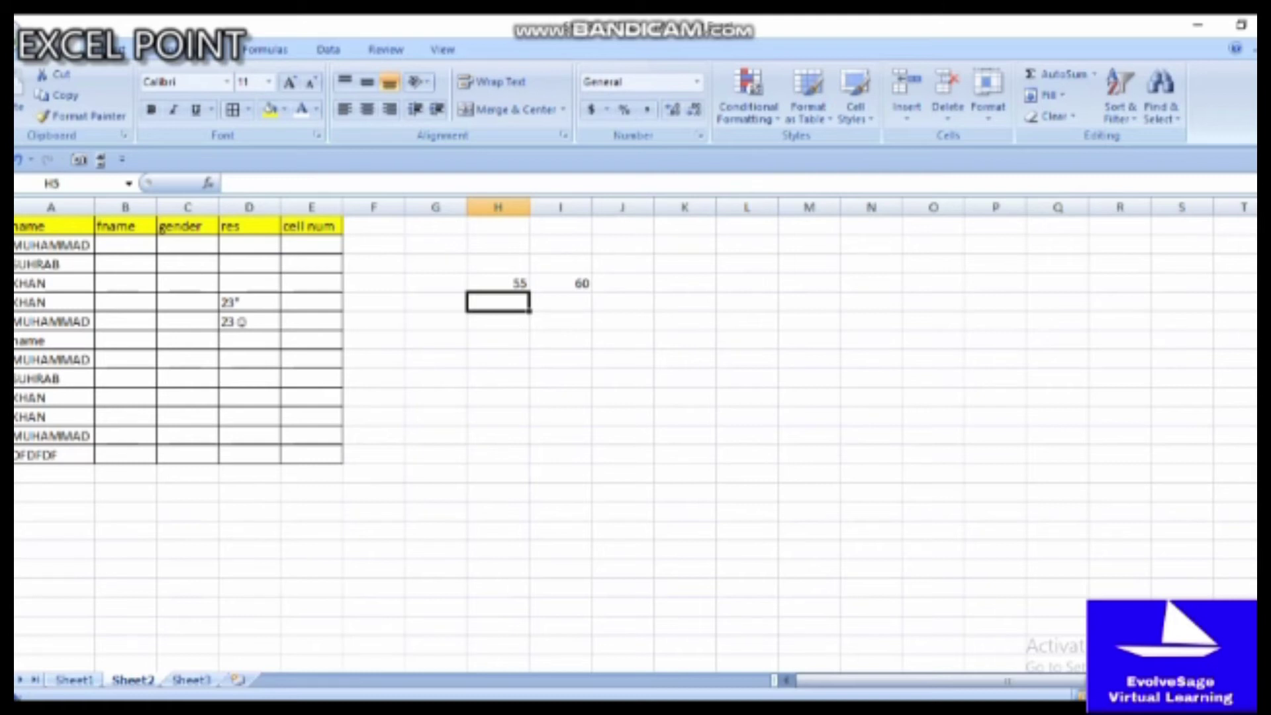
{"action": "type", "text": "50"}
{"action": "key", "text": "Return"}
{"action": "left_click", "coordinate": [498, 339]}
{"action": "type", "text": "10"}
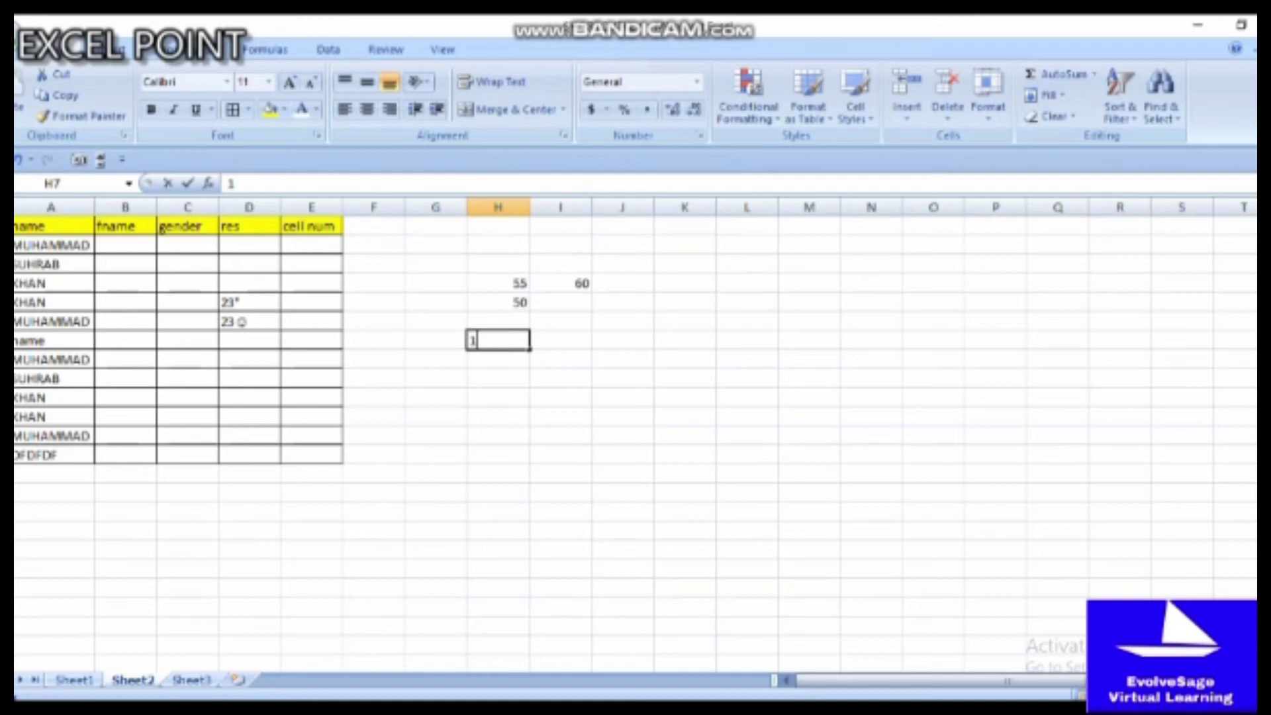
{"action": "key", "text": "Return"}
{"action": "key", "text": "Return"}
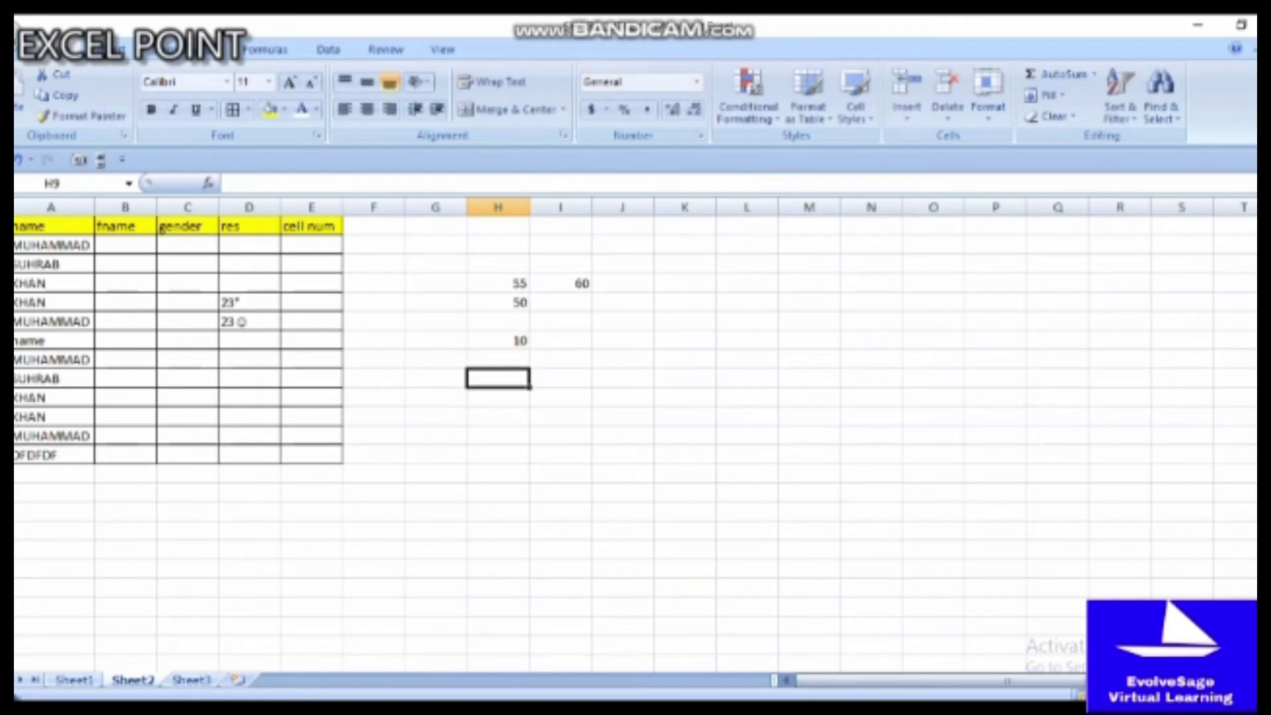
{"action": "left_click", "coordinate": [498, 322]}
{"action": "type", "text": "44"}
{"action": "key", "text": "Return"}
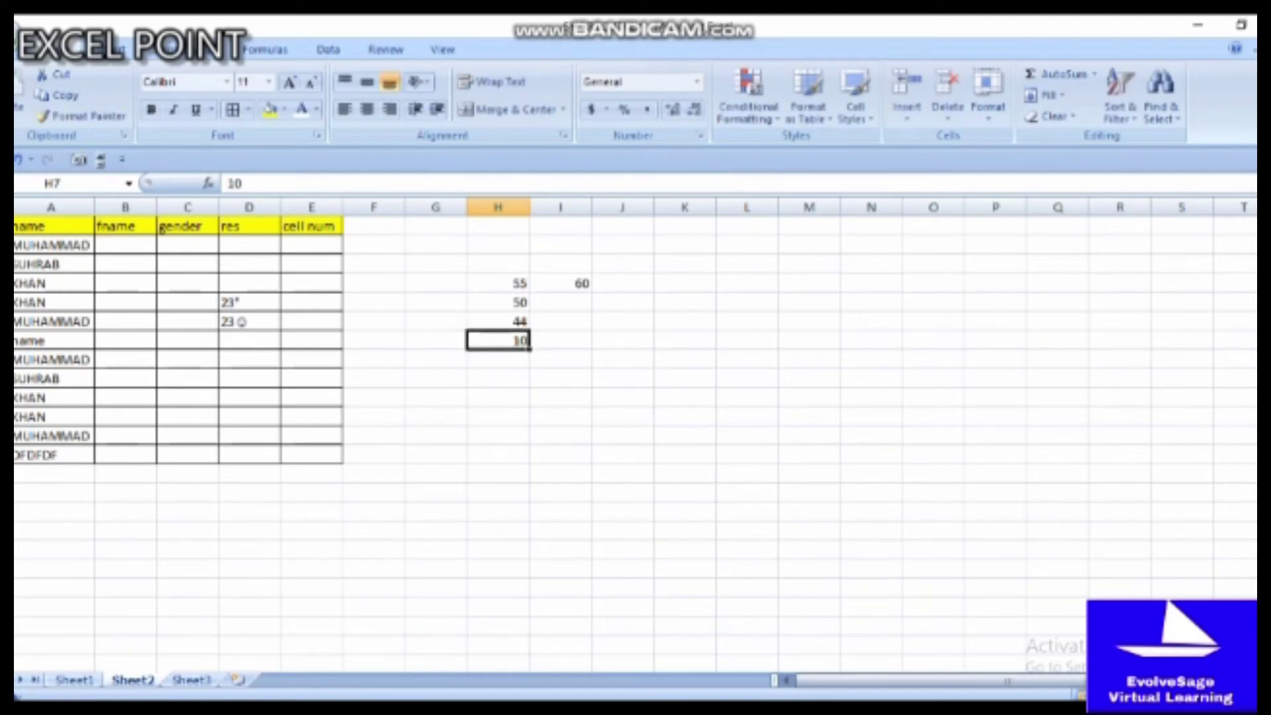
Step: Enter the sample numbers 67, 50 and 15 in cells I5 to I7, below the 60
{"action": "left_click", "coordinate": [560, 302]}
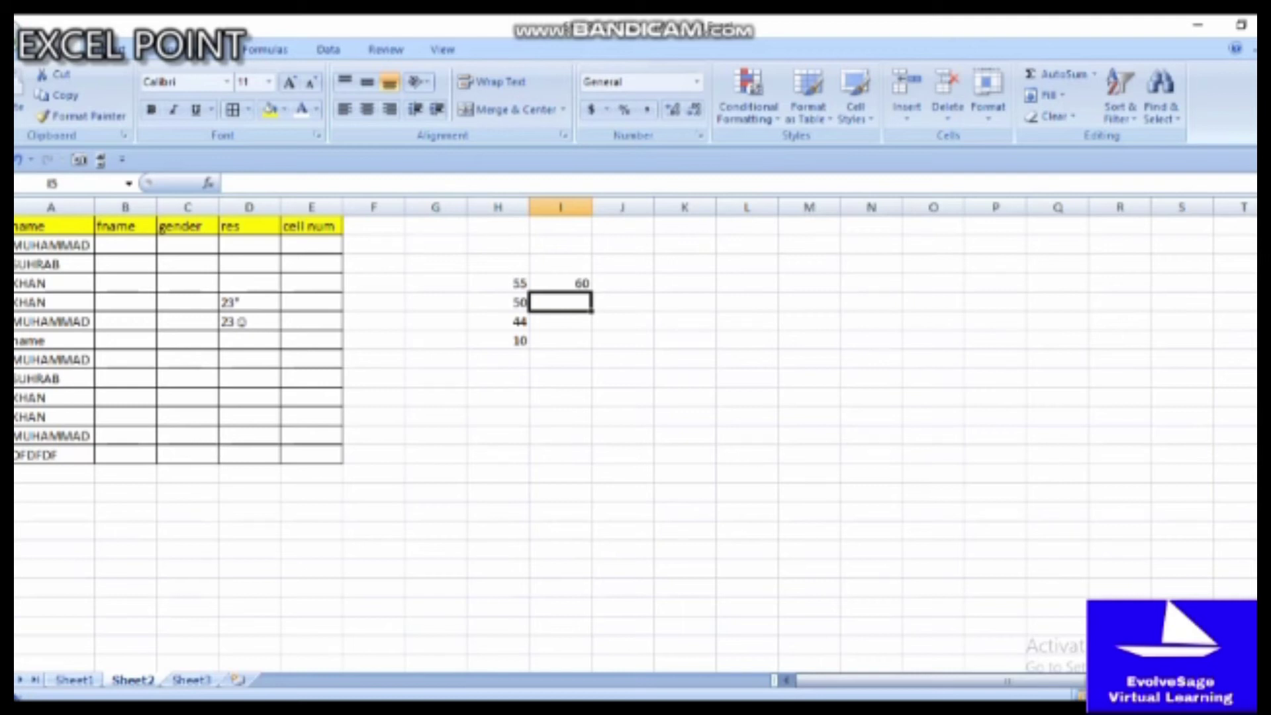
{"action": "type", "text": "67"}
{"action": "key", "text": "Return"}
{"action": "type", "text": "50"}
{"action": "key", "text": "Return"}
{"action": "type", "text": "15"}
{"action": "key", "text": "Return"}
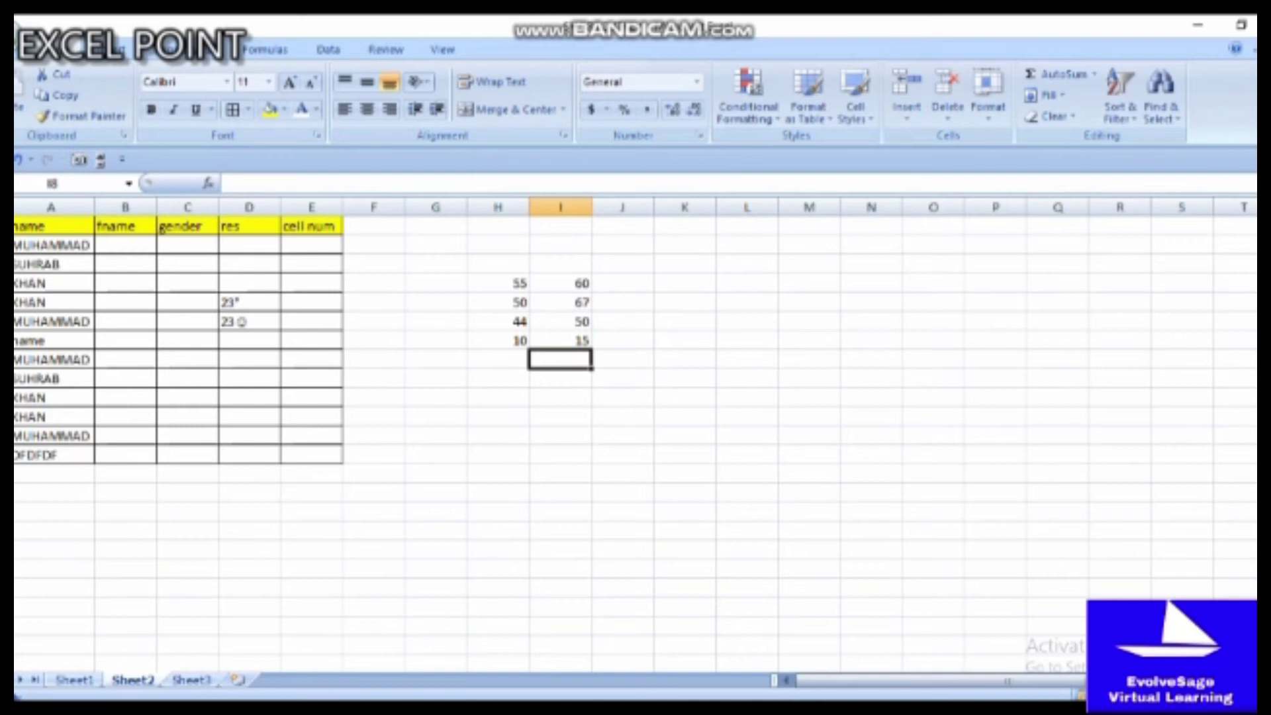
Step: Apply strikethrough to the numbers in H4:H7 and deselect them
{"action": "left_click_drag", "start_coordinate": [498, 283], "coordinate": [498, 341]}
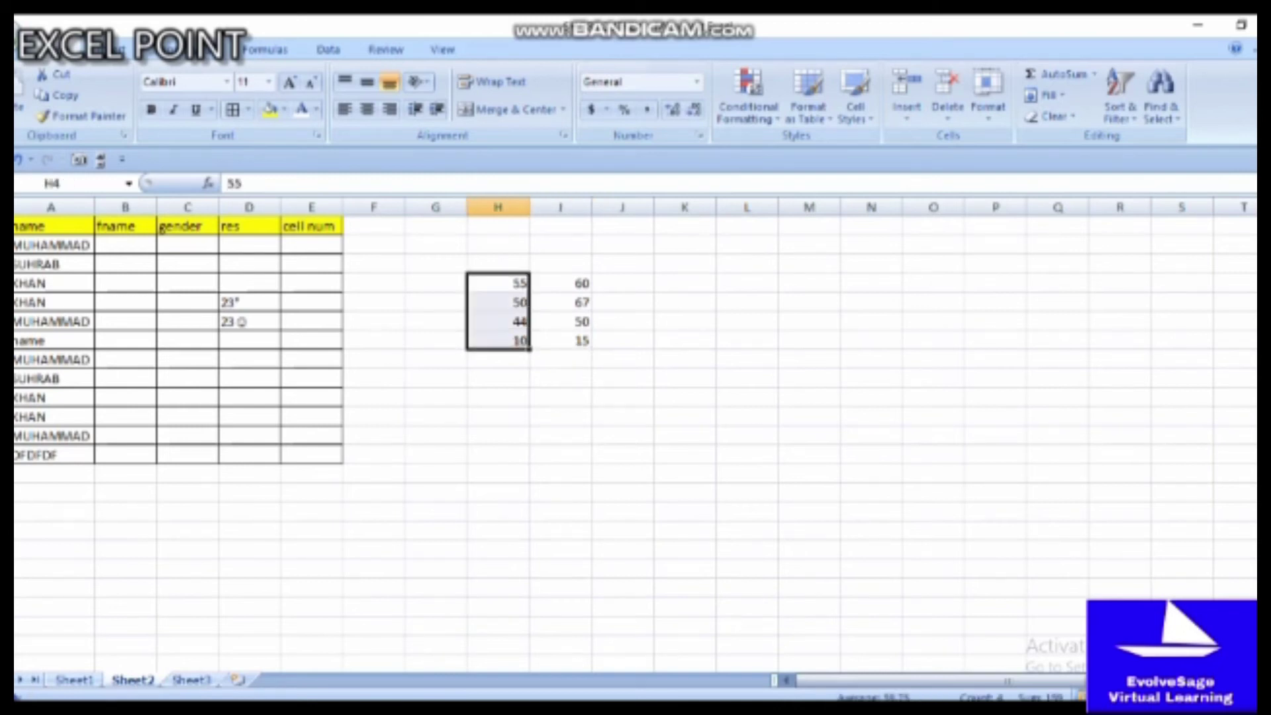
{"action": "key", "text": "ctrl+5"}
{"action": "left_click", "coordinate": [560, 341]}
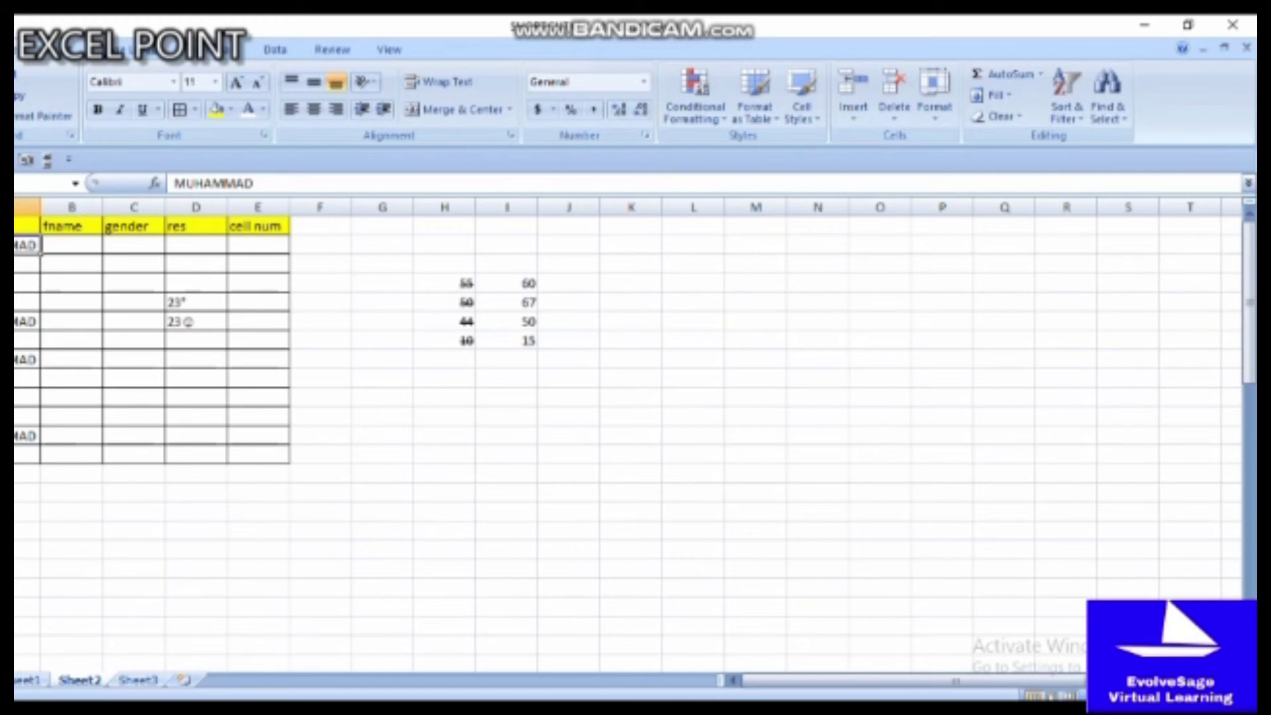
Step: Jump between data edges: A13, the last sheet column and back, up to A1, and across to the last header
{"action": "key", "text": "ctrl+Down"}
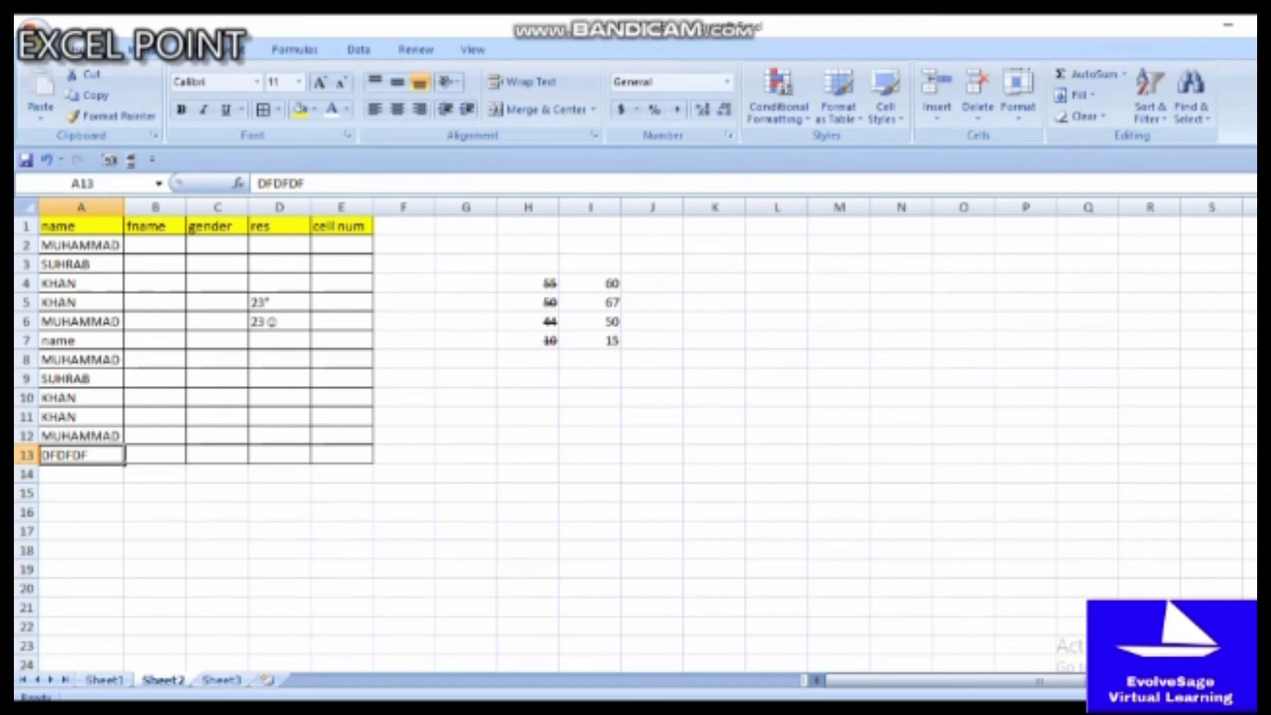
{"action": "key", "text": "ctrl+Right"}
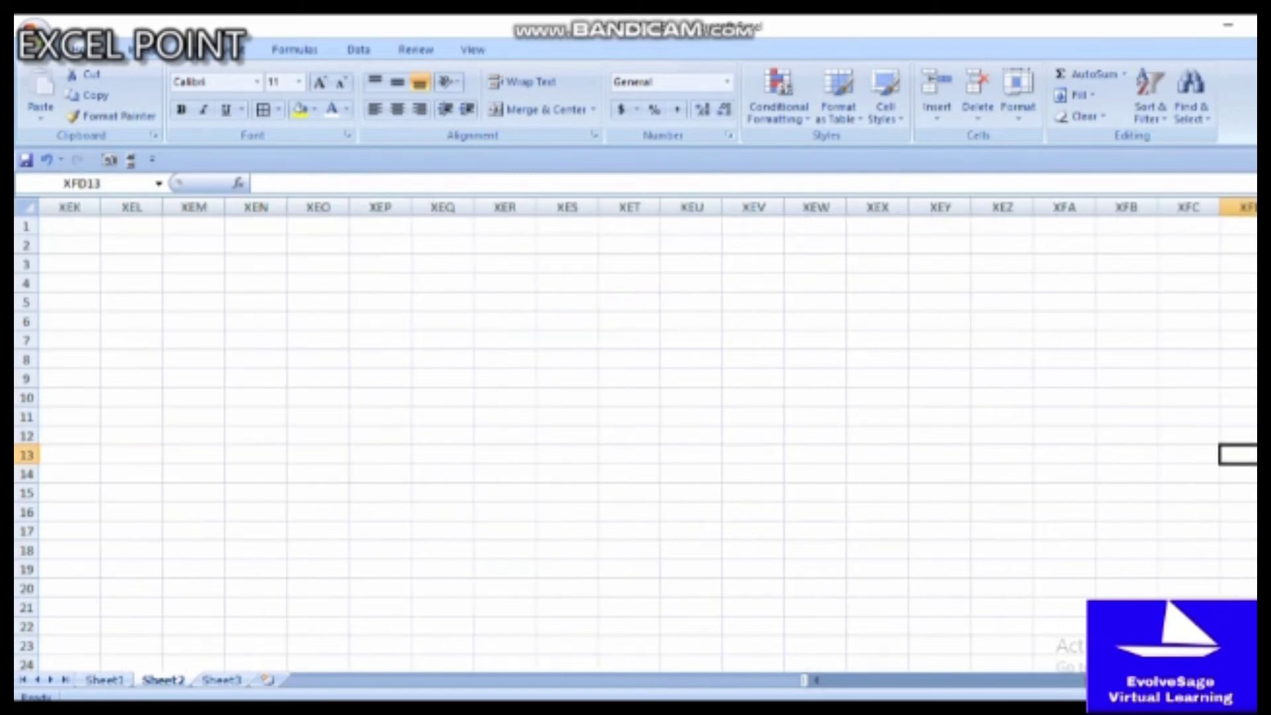
{"action": "key", "text": "ctrl+Left"}
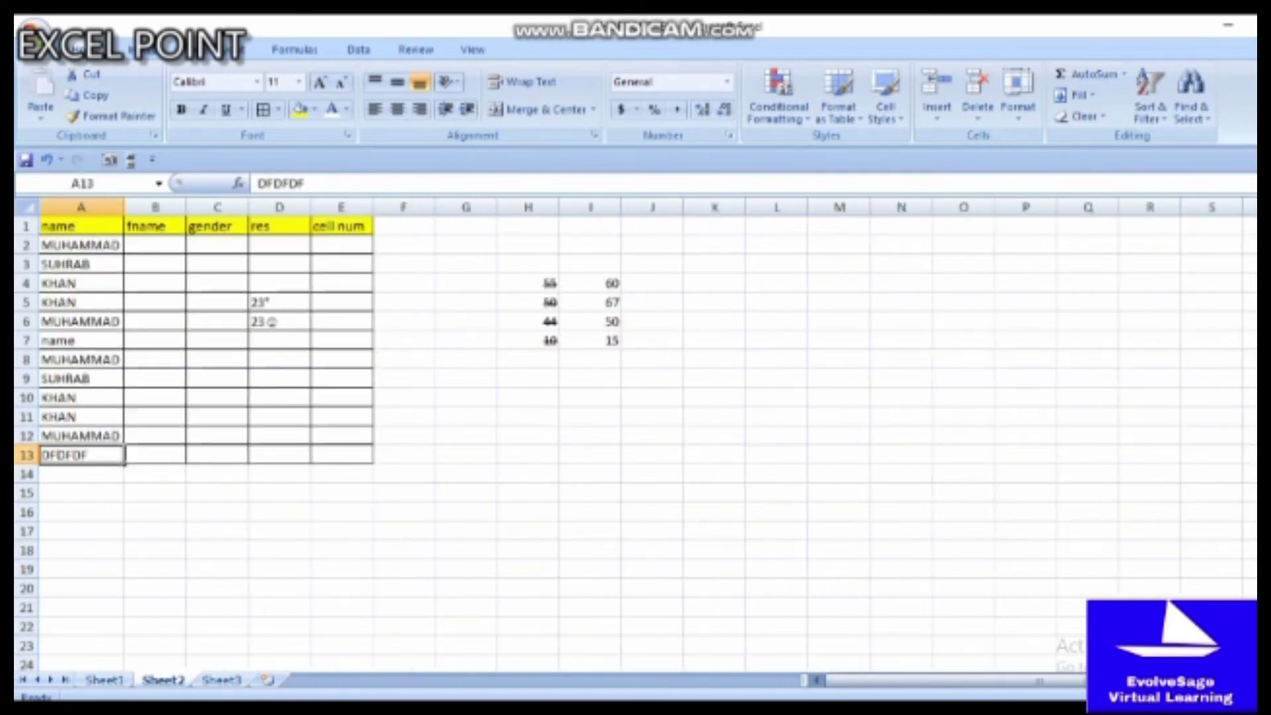
{"action": "key", "text": "ctrl+Right"}
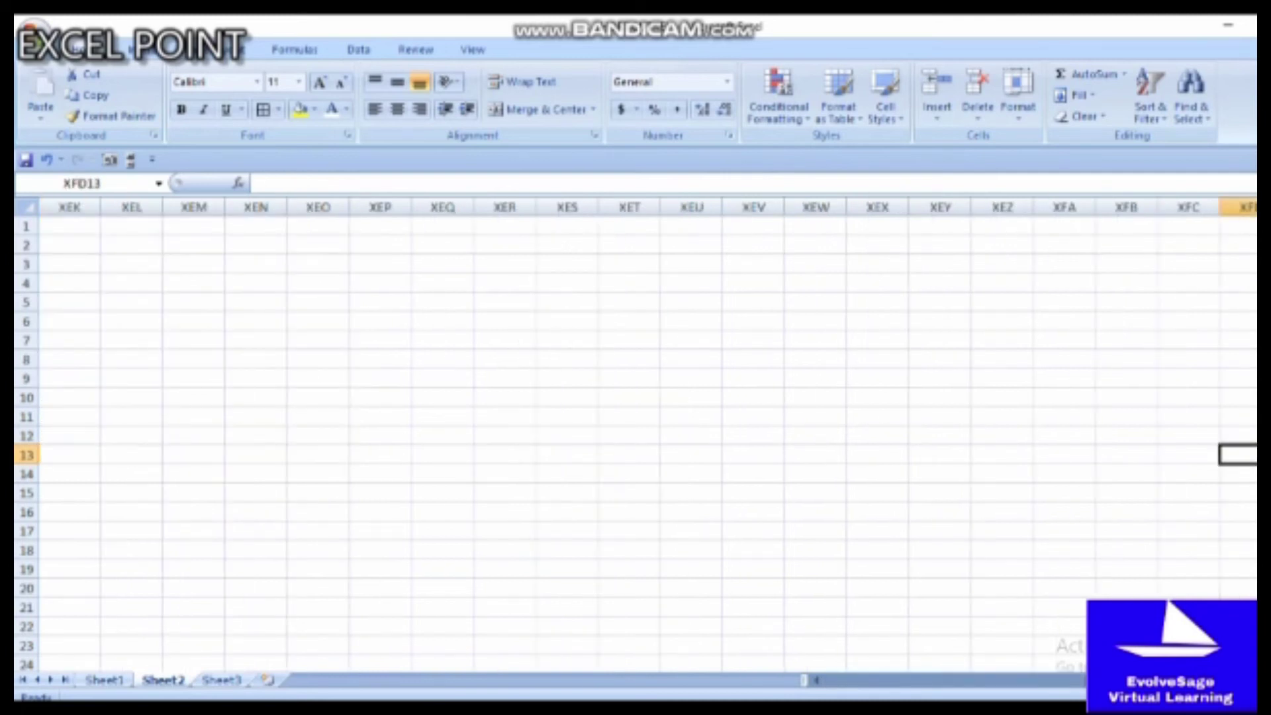
{"action": "key", "text": "ctrl+Left"}
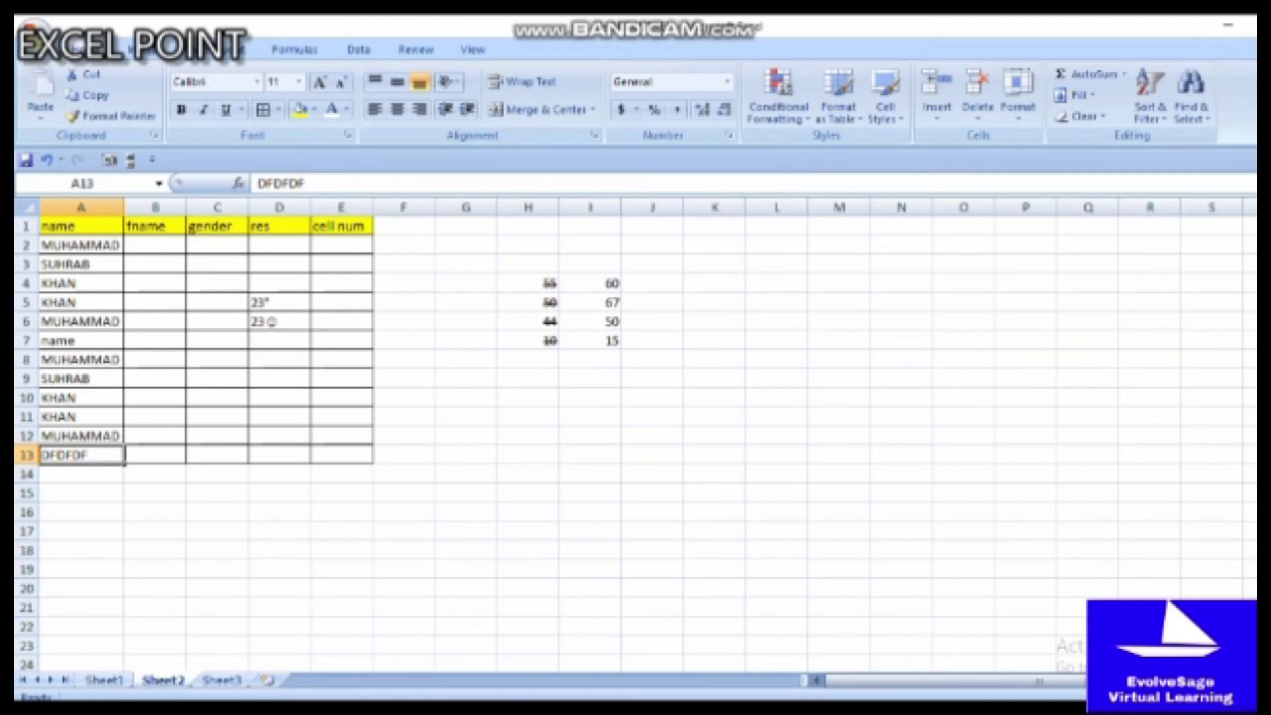
{"action": "key", "text": "ctrl+Up"}
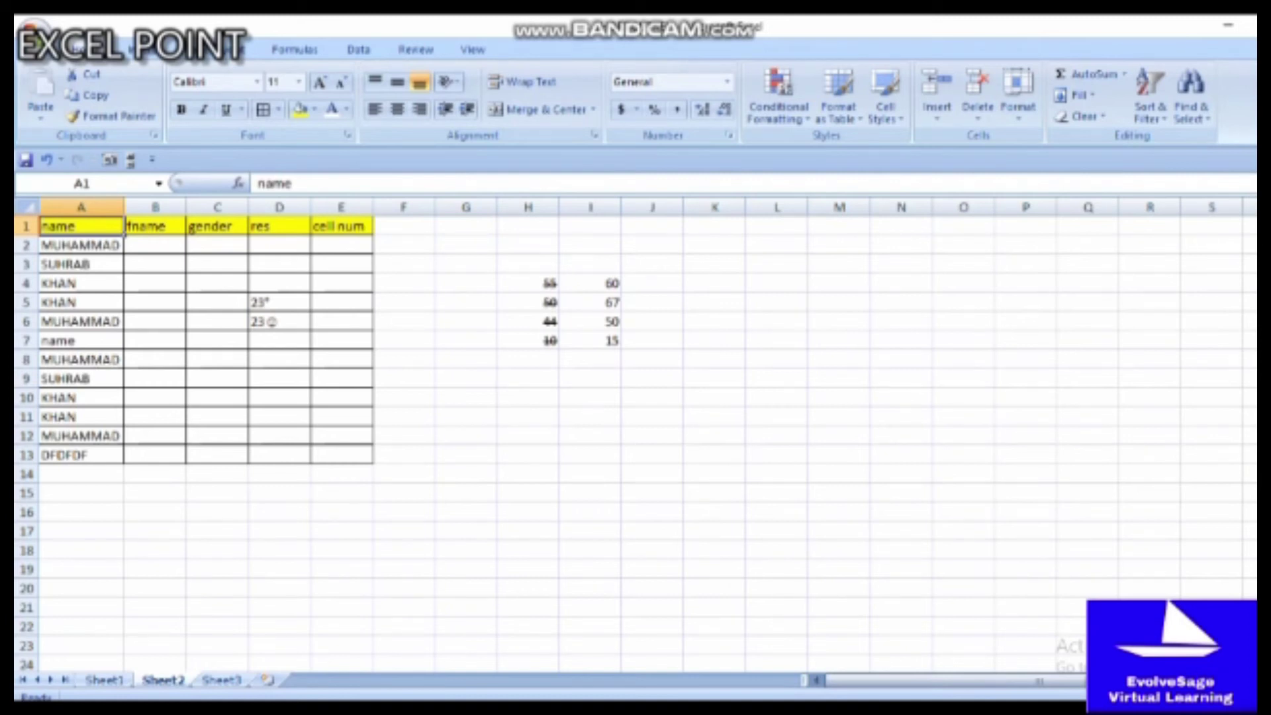
{"action": "key", "text": "ctrl+Right"}
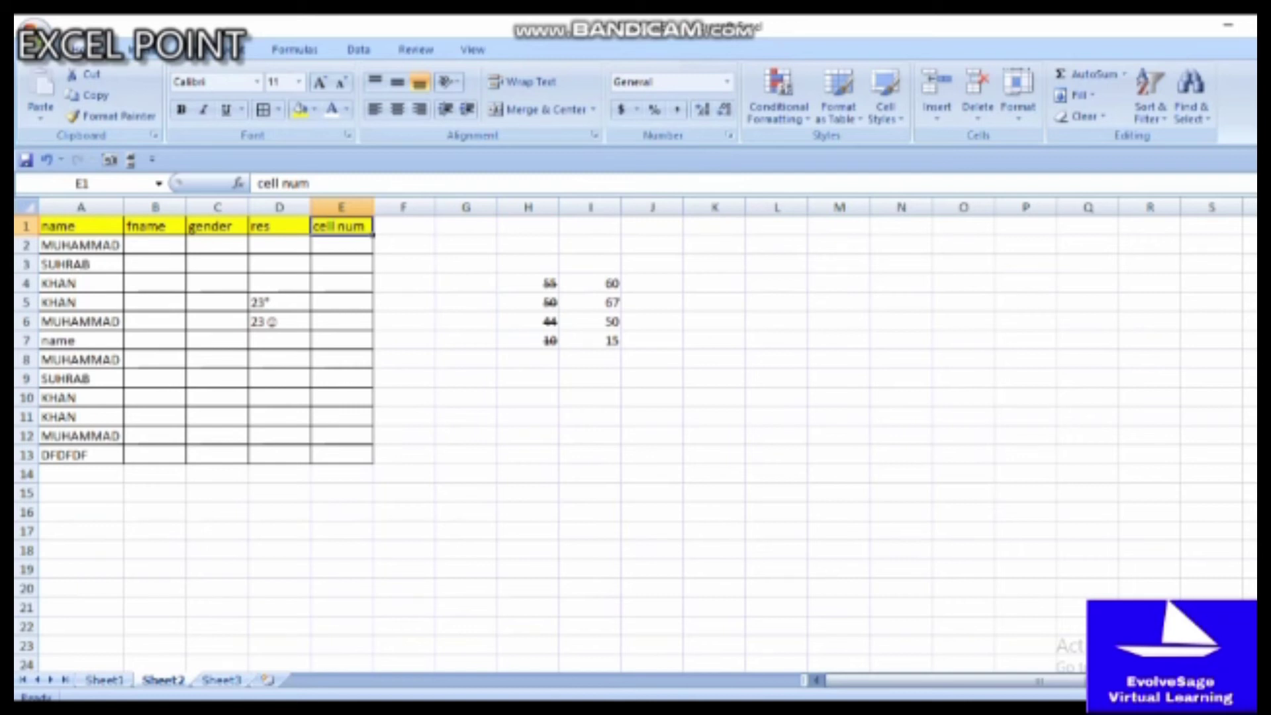
Step: Select the filled name cells A2:A13, followed by the whole of row 2, and clear the selection
{"action": "left_click", "coordinate": [81, 245]}
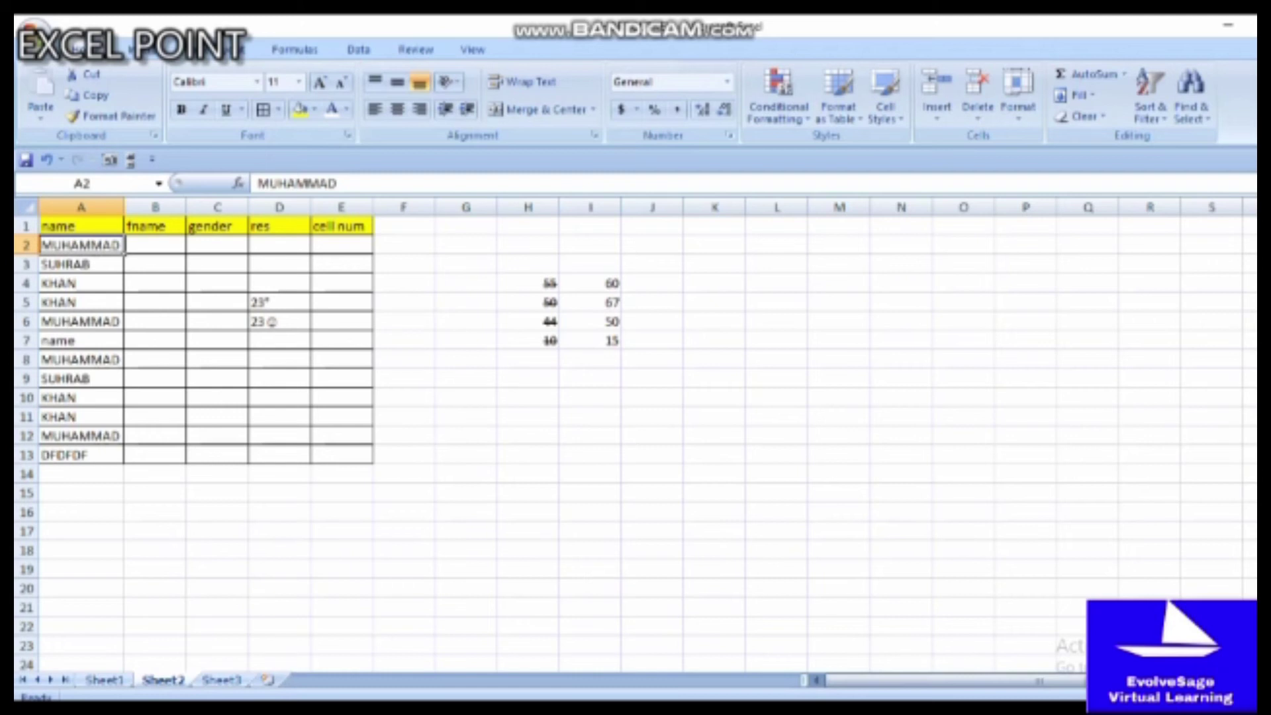
{"action": "key", "text": "ctrl+shift+Down"}
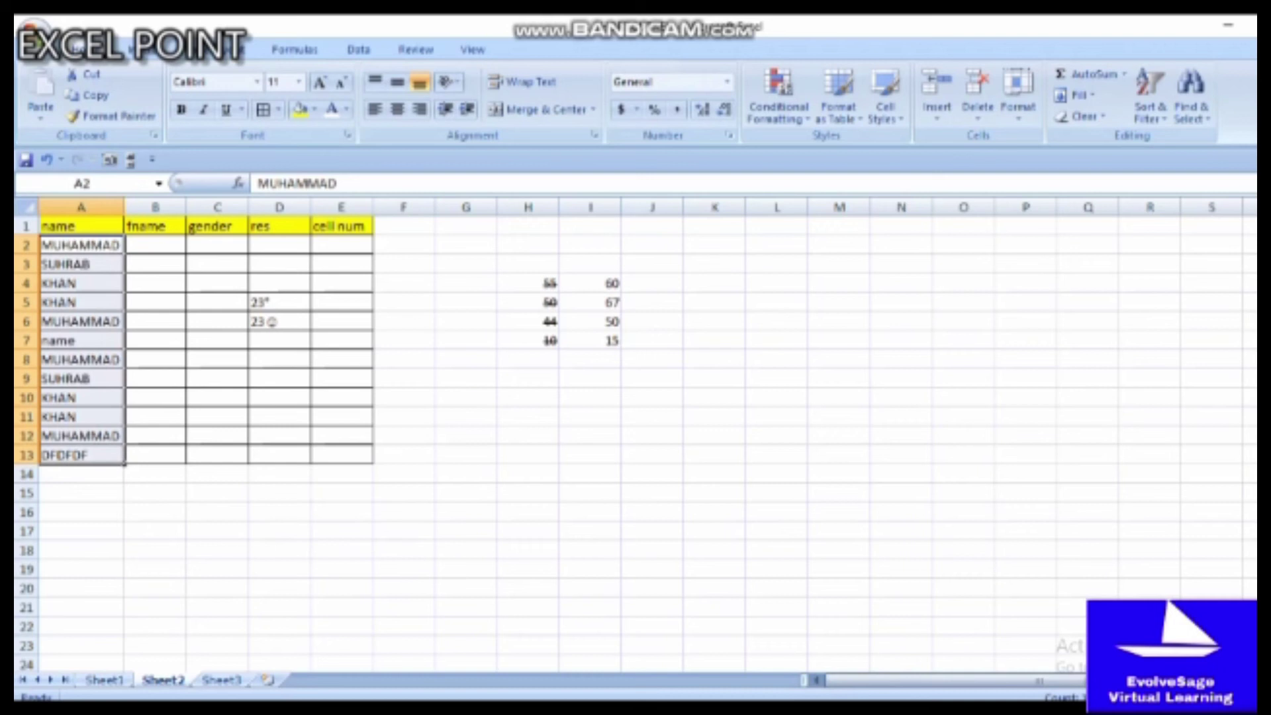
{"action": "left_click", "coordinate": [81, 245]}
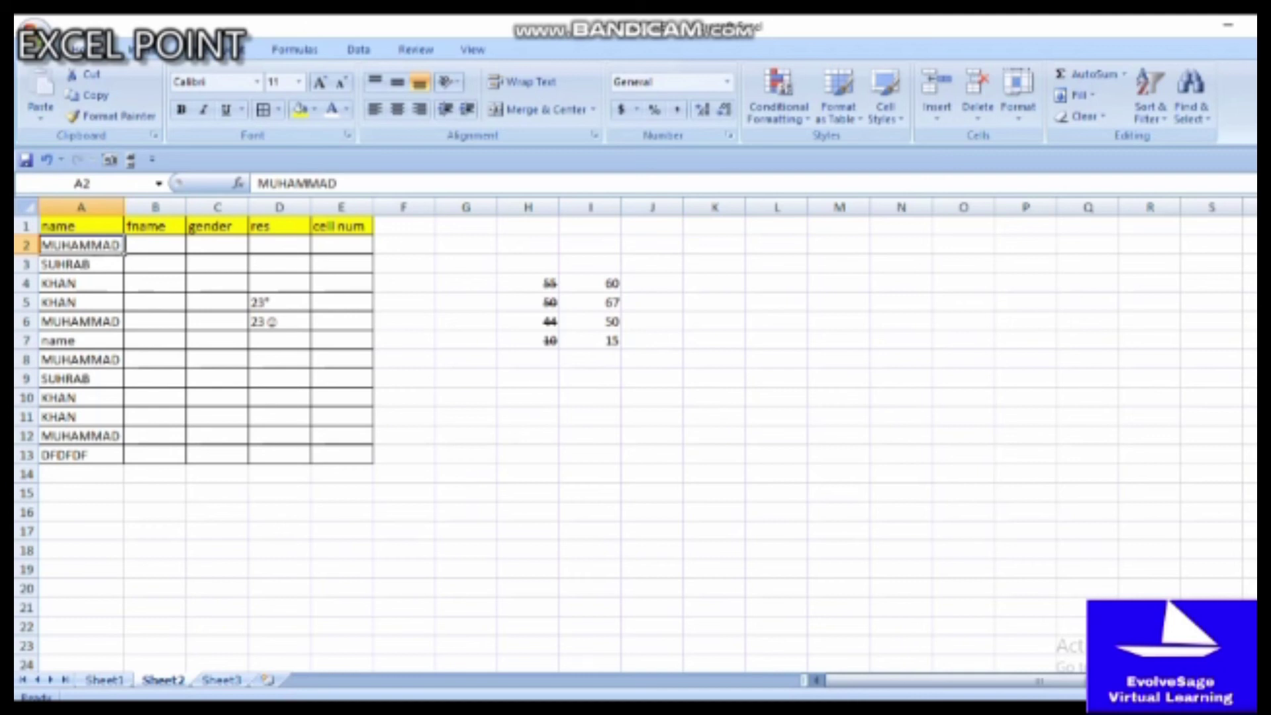
{"action": "key", "text": "shift+space"}
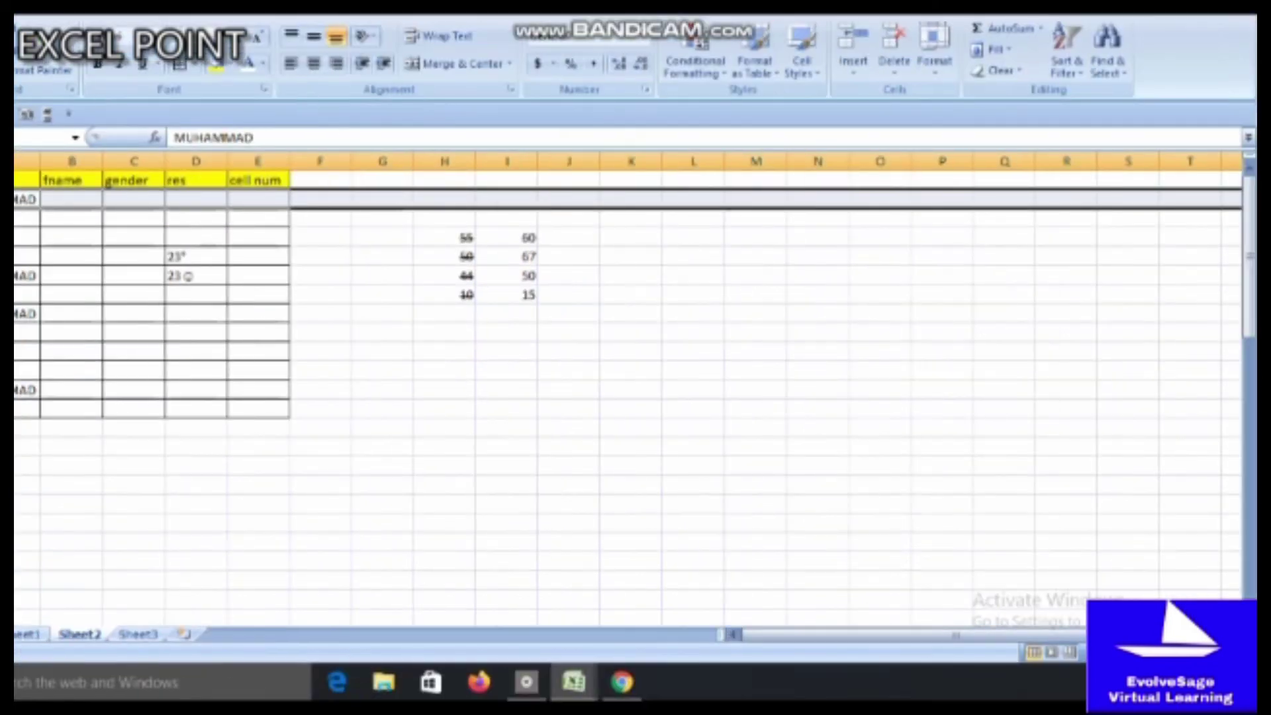
{"action": "left_click", "coordinate": [155, 359]}
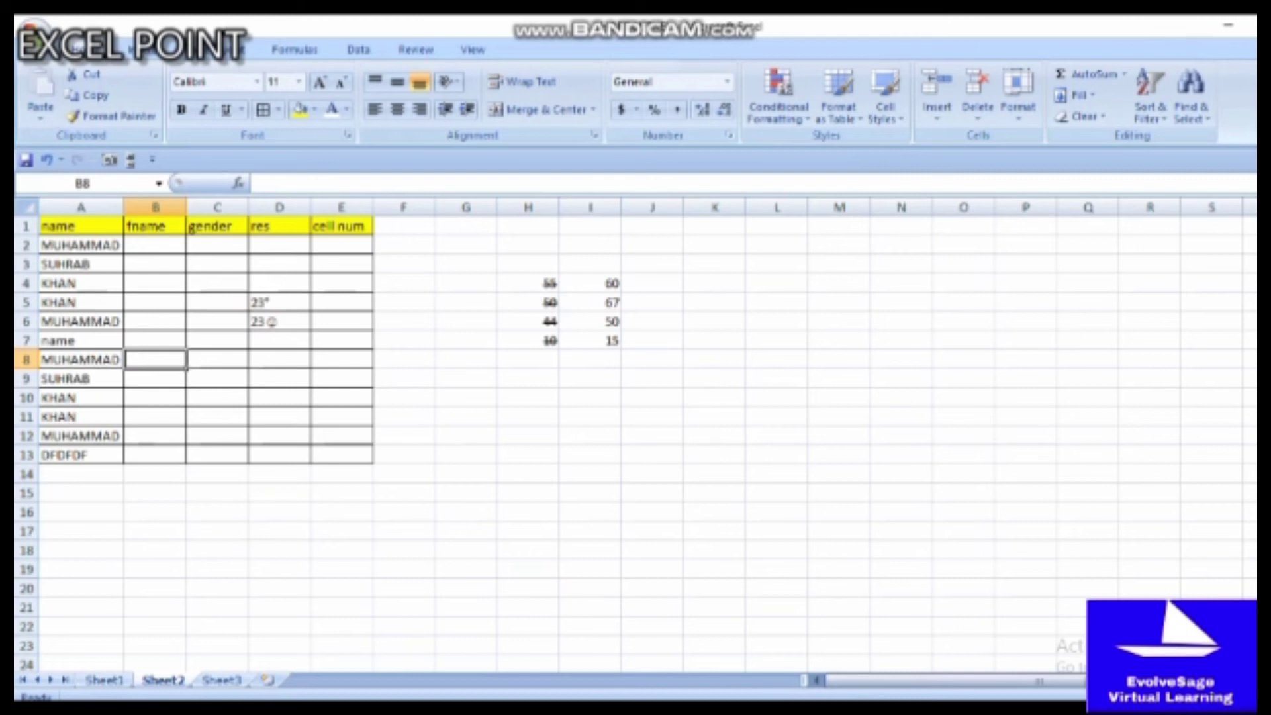
Step: From cell A8, select the whole of column A, followed by the whole of row 8, and deselect
{"action": "left_click_drag", "start_coordinate": [155, 359], "coordinate": [155, 226]}
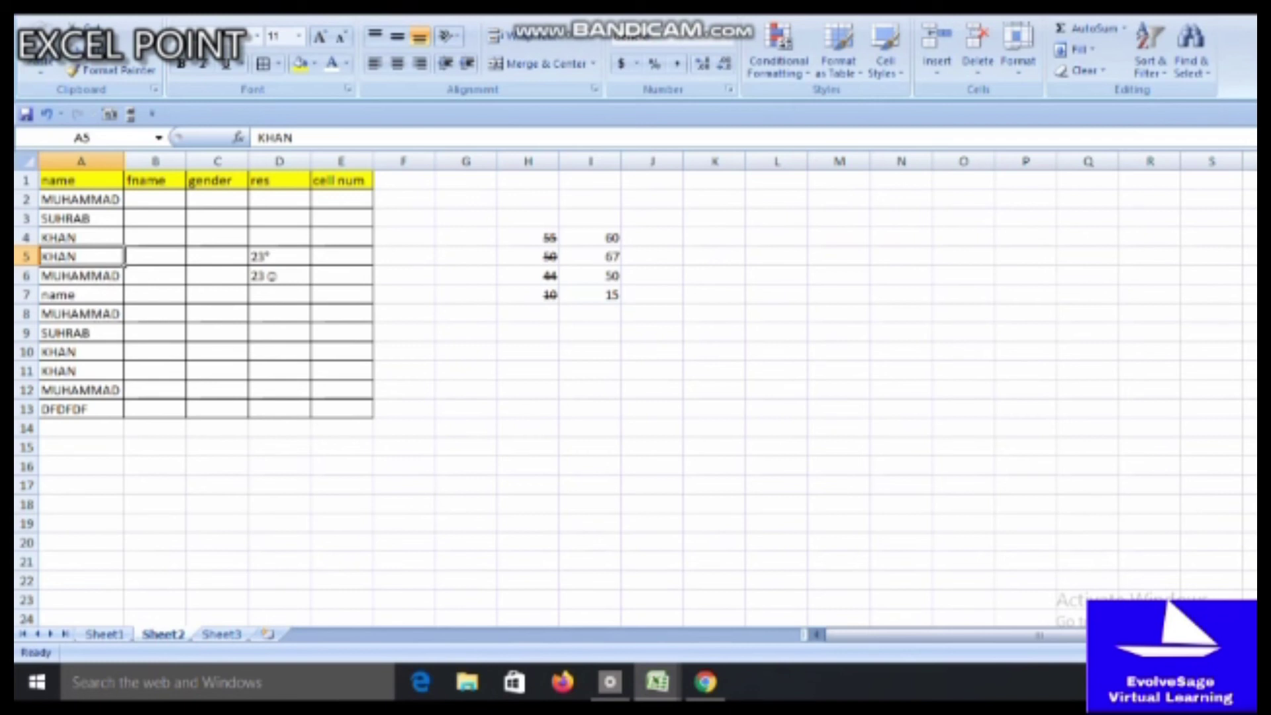
{"action": "key", "text": "ctrl+shift+Down"}
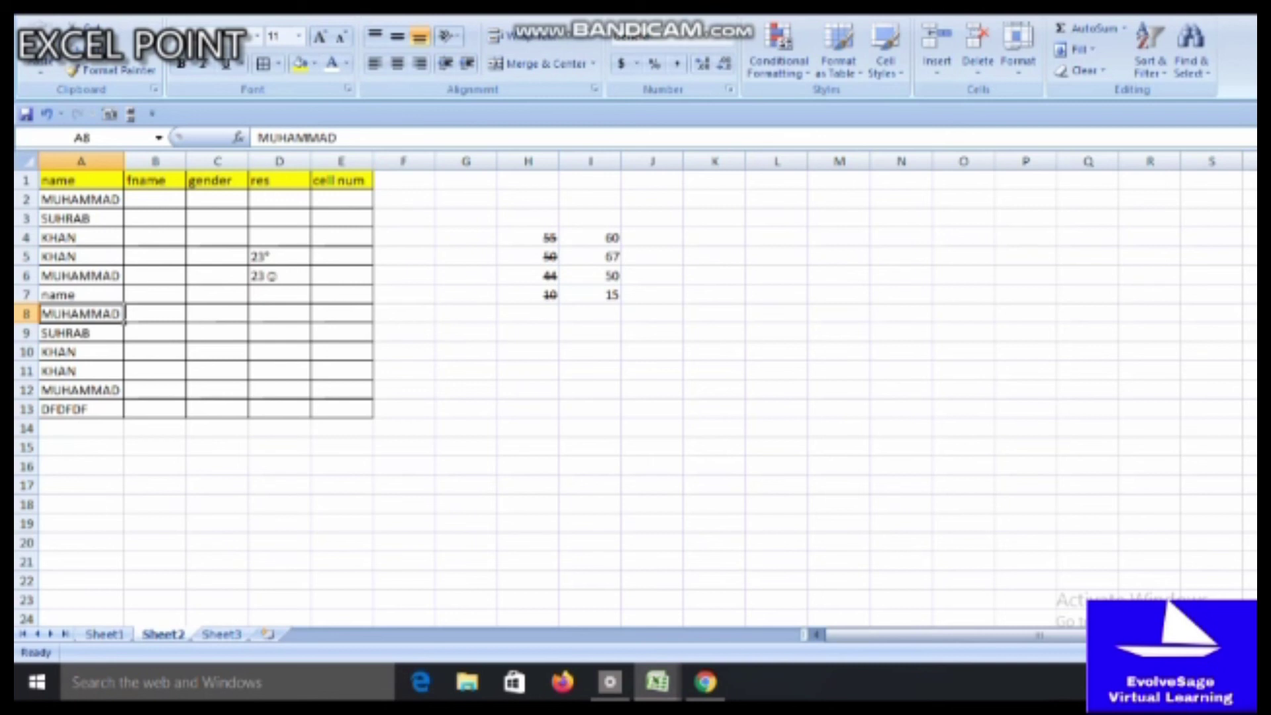
{"action": "key", "text": "ctrl+space"}
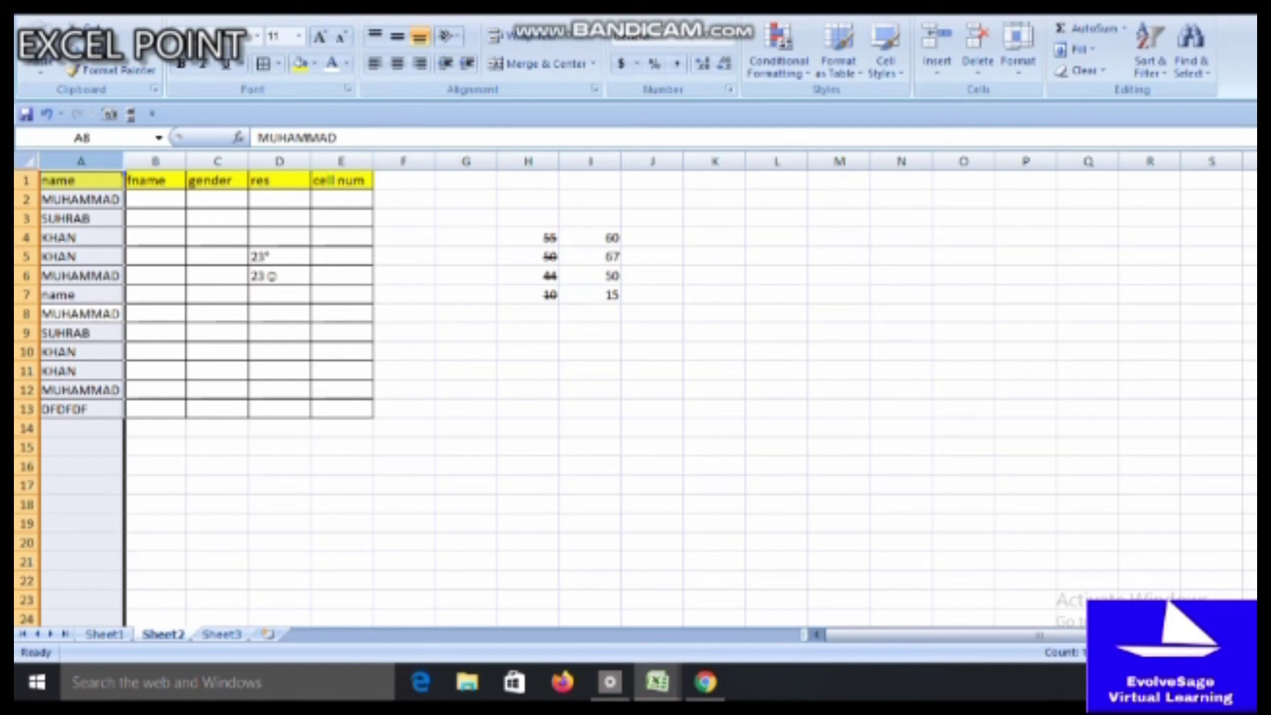
{"action": "left_click", "coordinate": [81, 313]}
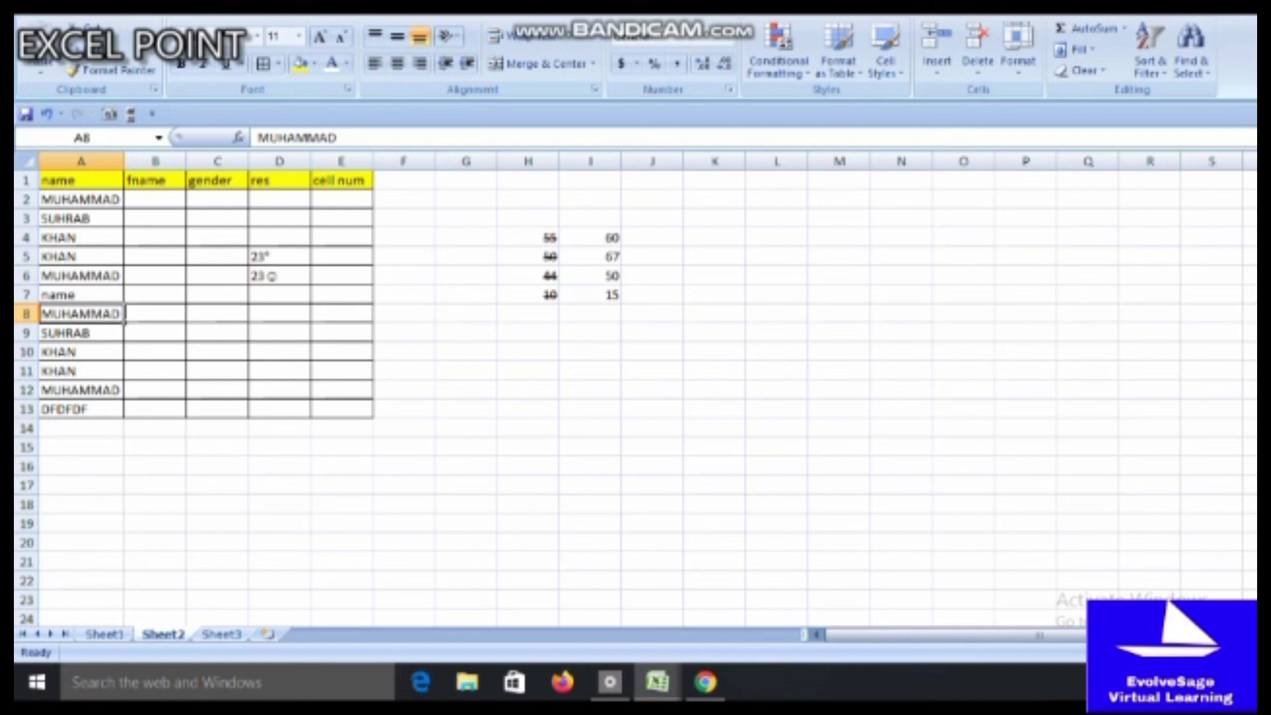
{"action": "key", "text": "shift+space"}
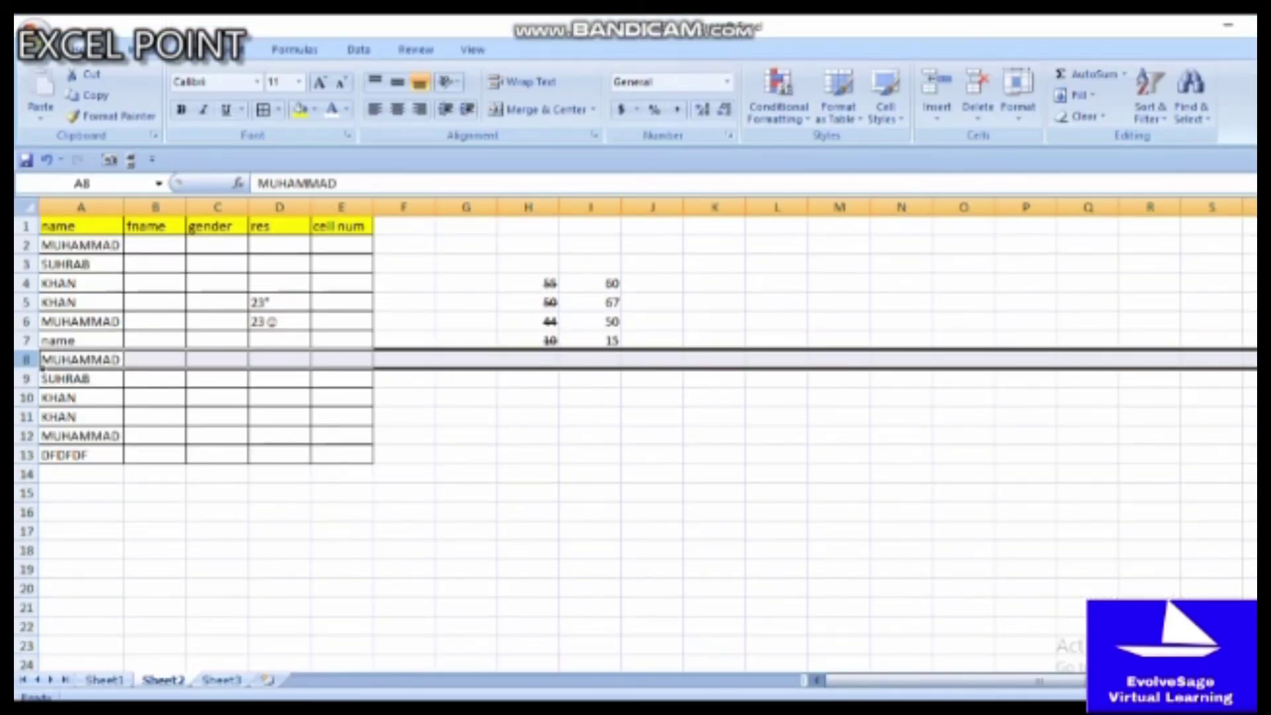
{"action": "left_click", "coordinate": [155, 378]}
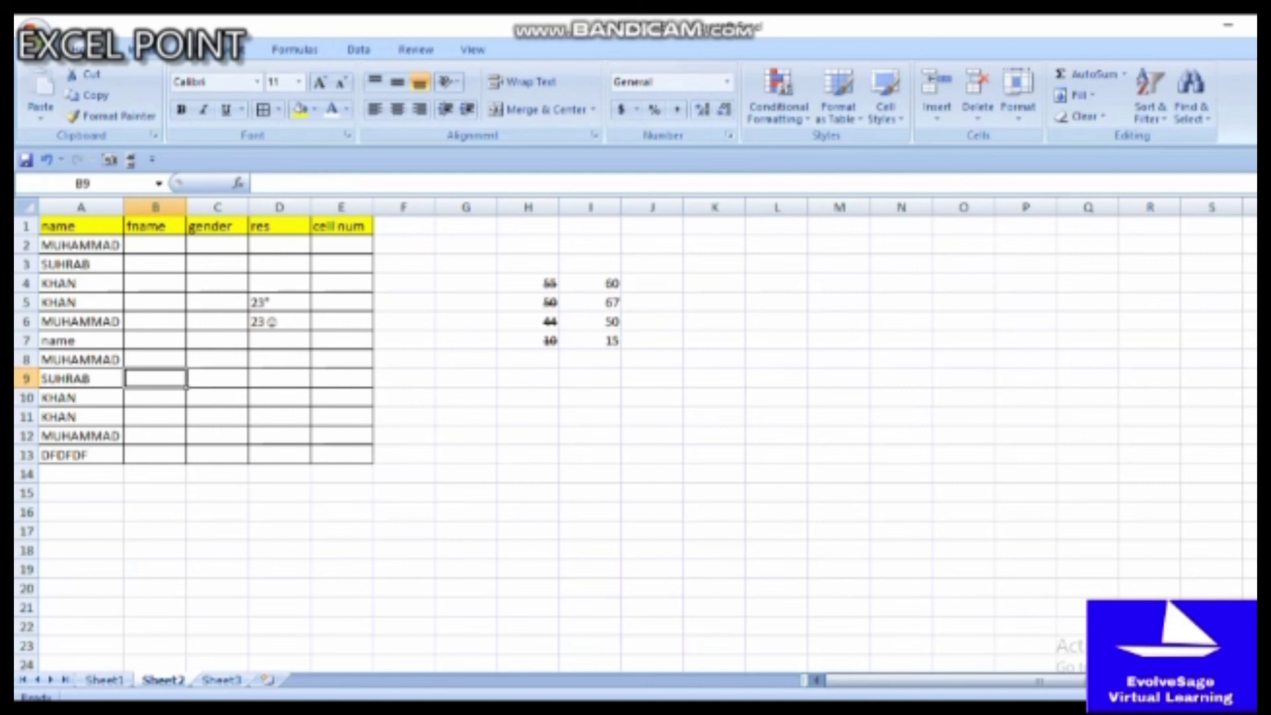
Step: Insert an entire new row at cell A9, using the Entire row option
{"action": "left_click", "coordinate": [80, 378]}
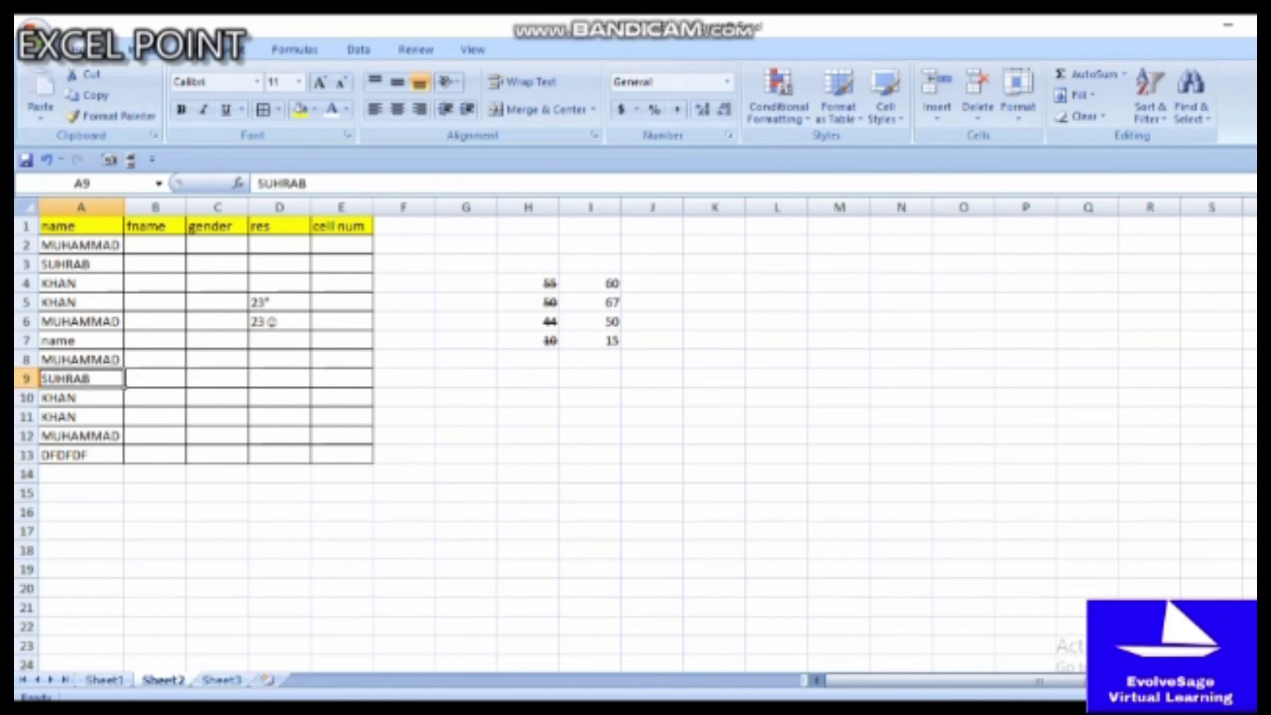
{"action": "key", "text": "ctrl+shift+plus"}
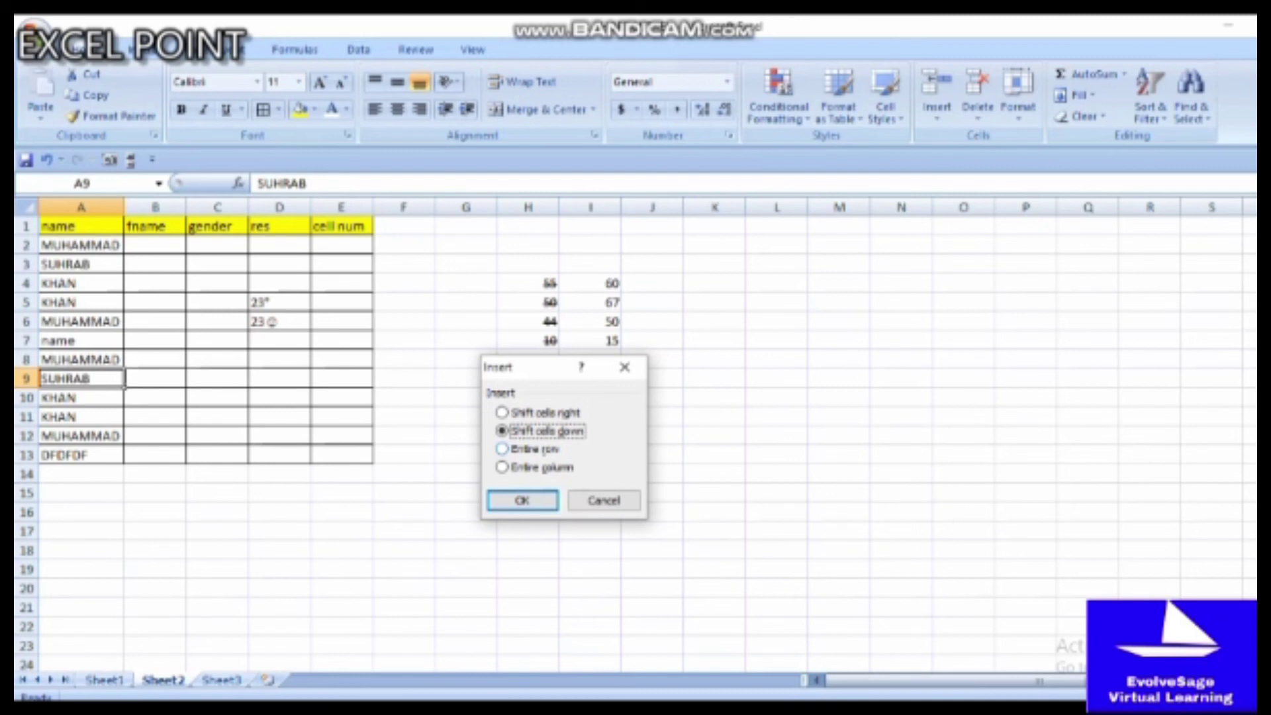
{"action": "left_click", "coordinate": [530, 449]}
{"action": "left_click", "coordinate": [523, 501]}
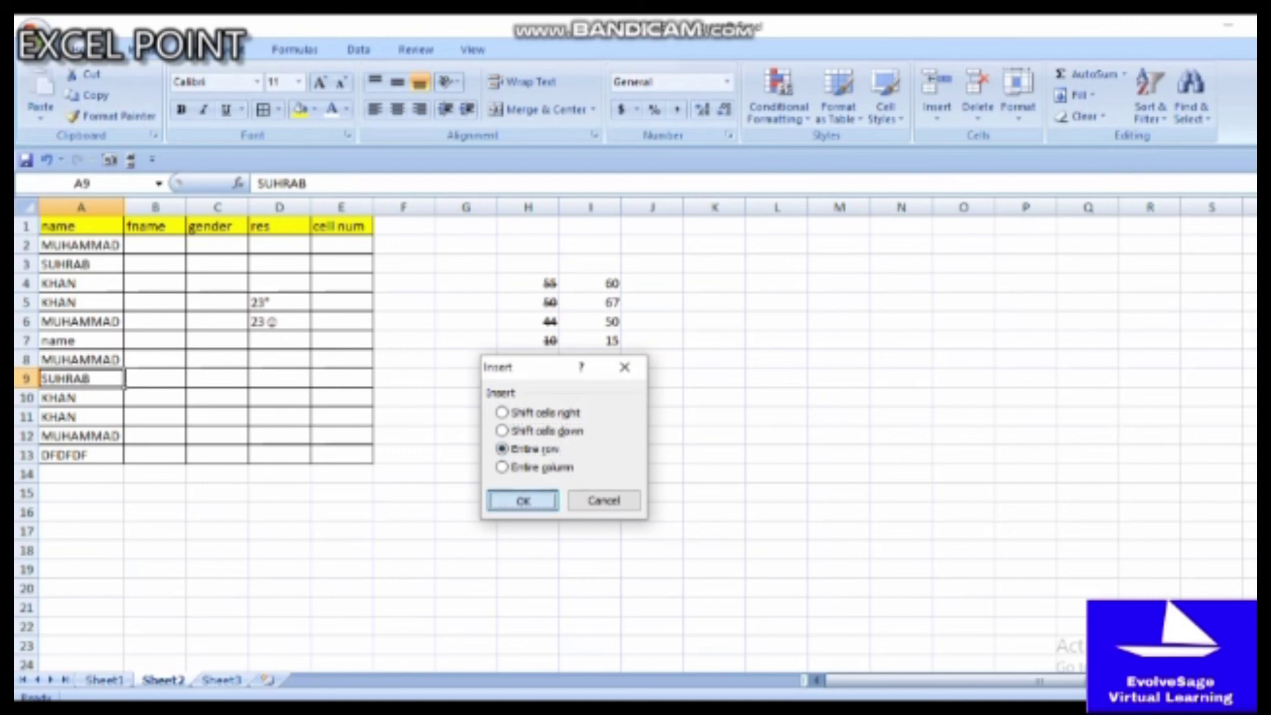
Step: Confirm the entire-row insertion at A9, and insert an entire new column at cell C9
{"action": "key", "text": "Return"}
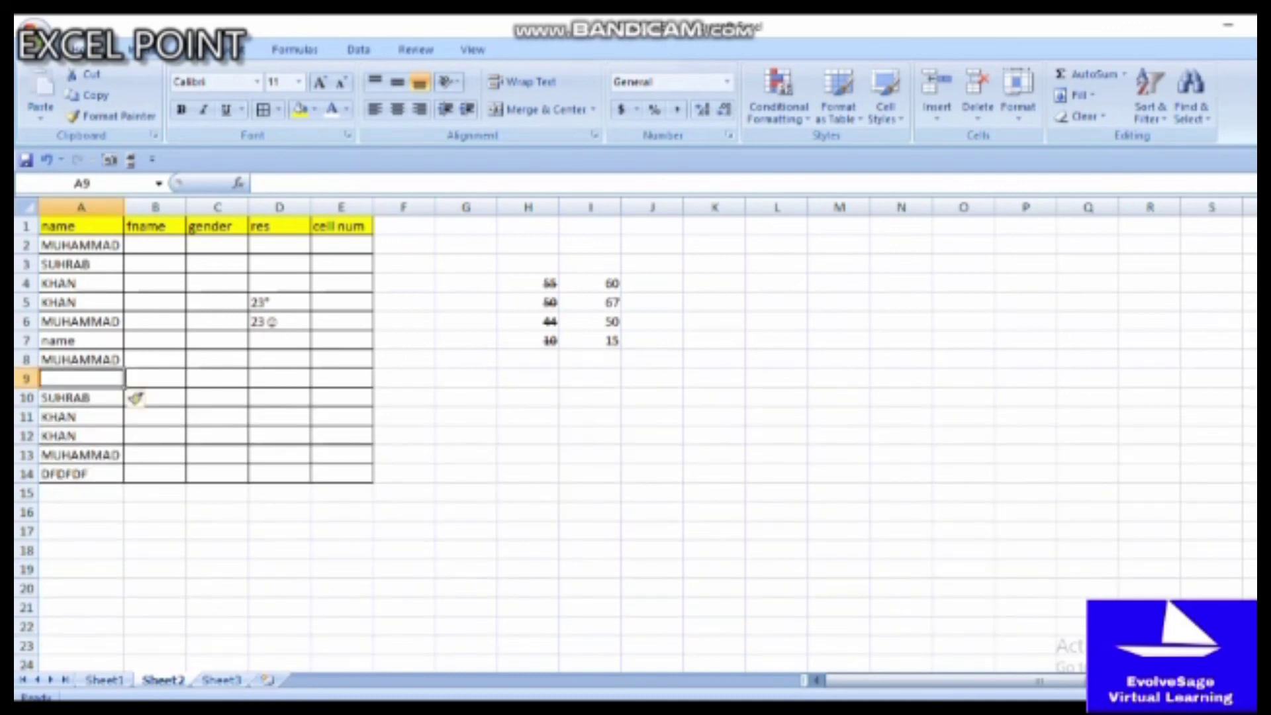
{"action": "left_click", "coordinate": [217, 359]}
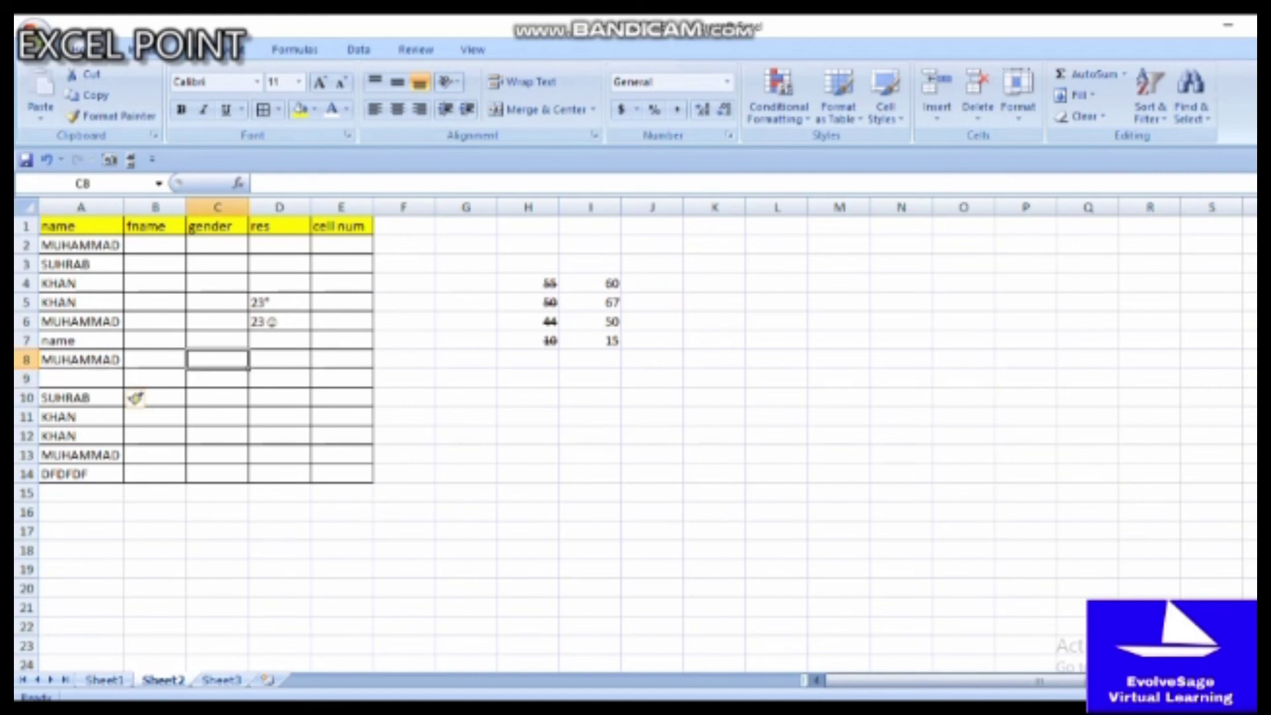
{"action": "left_click", "coordinate": [217, 378]}
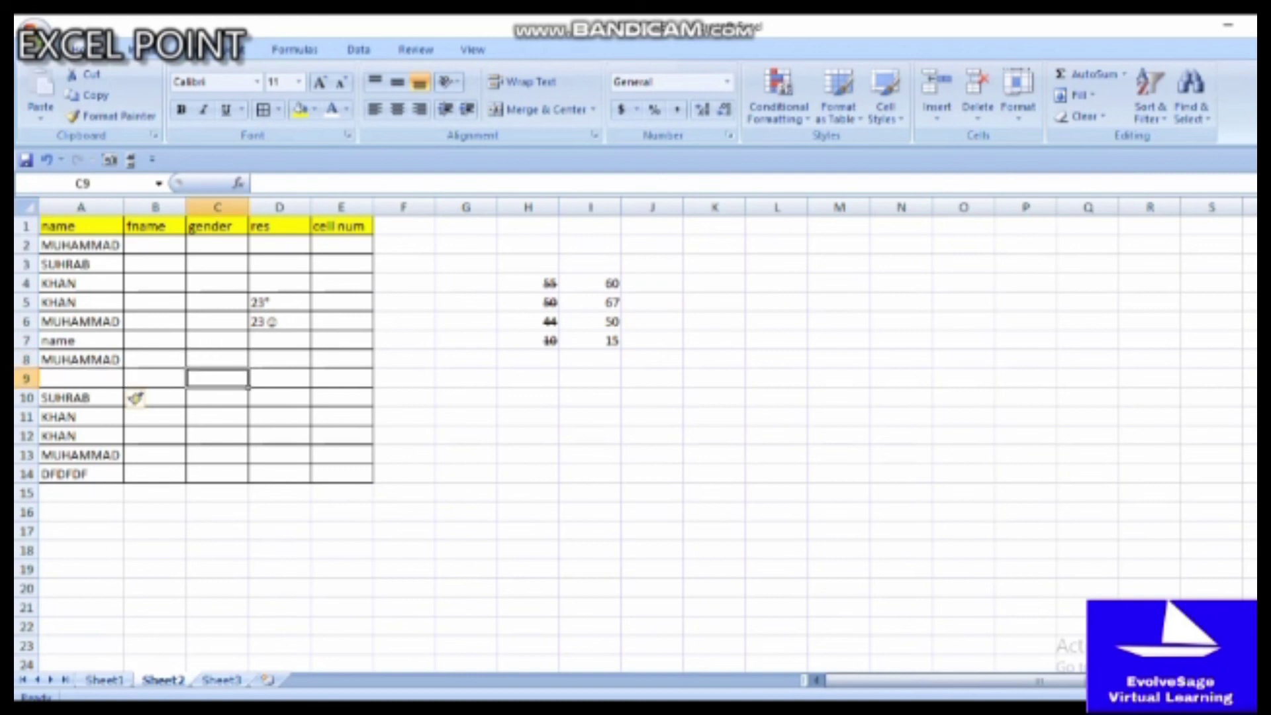
{"action": "key", "text": "ctrl+shift+plus"}
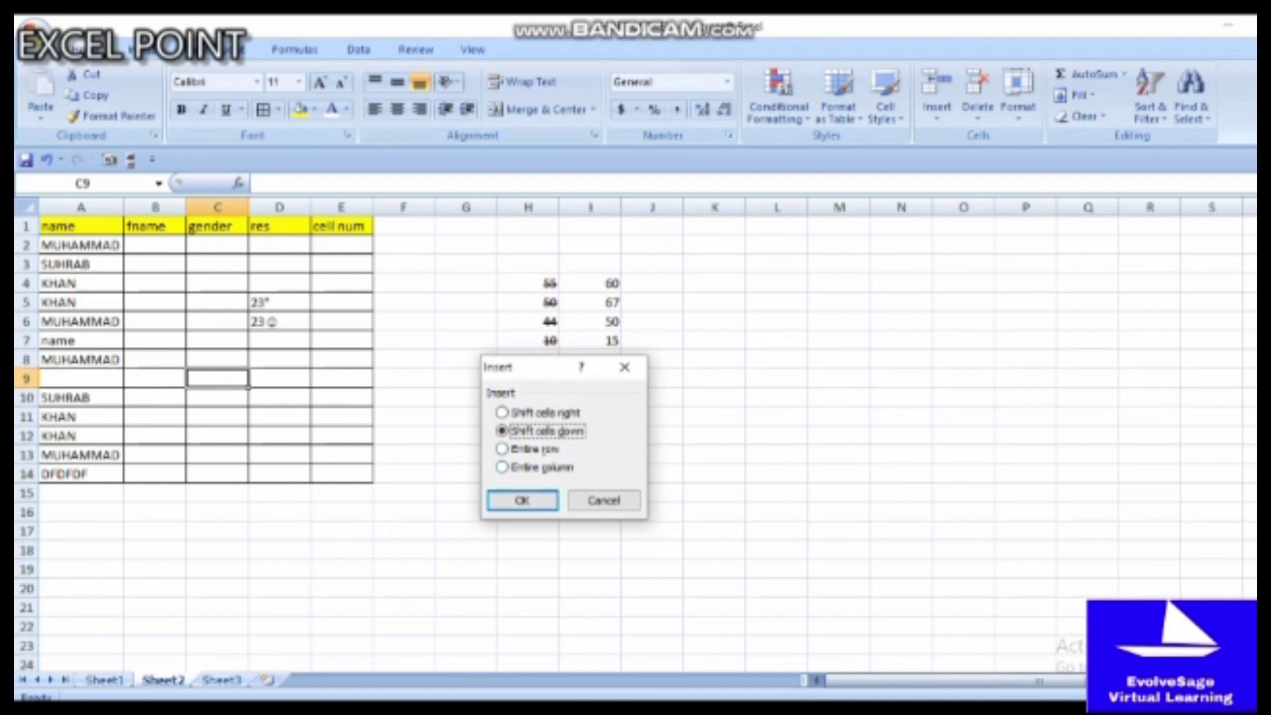
{"action": "key", "text": "c"}
{"action": "key", "text": "Tab"}
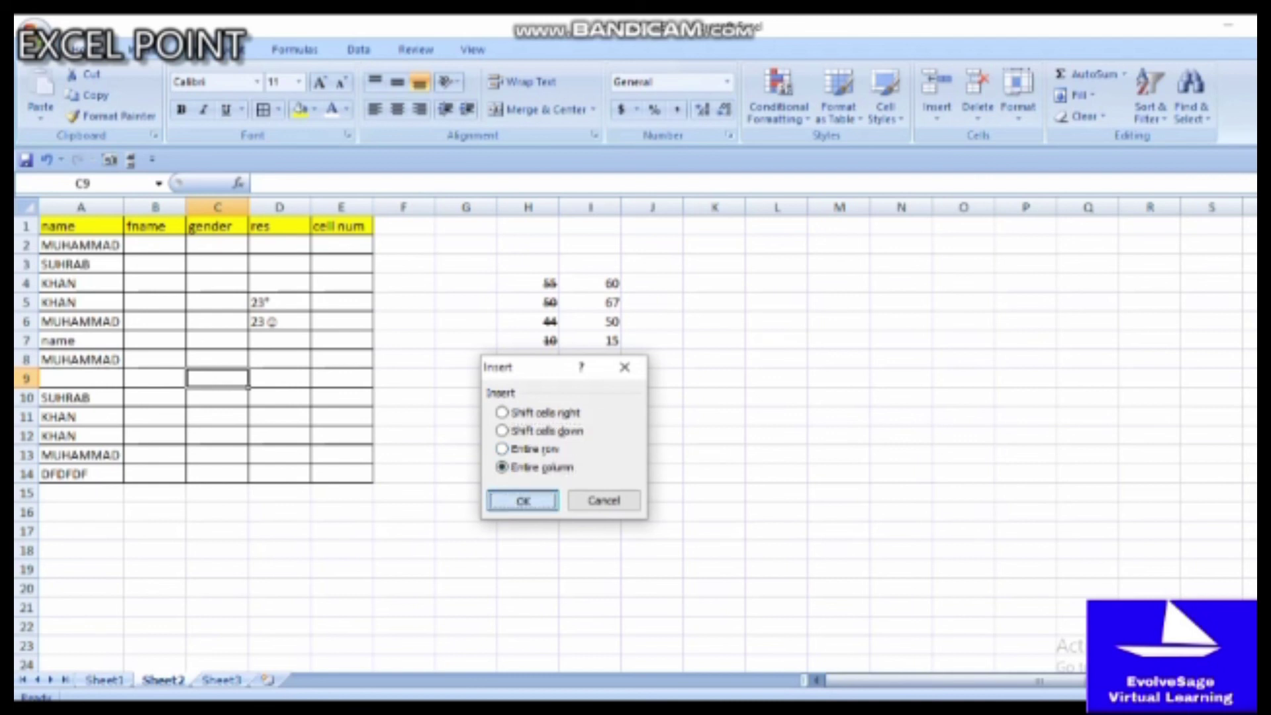
{"action": "key", "text": "Return"}
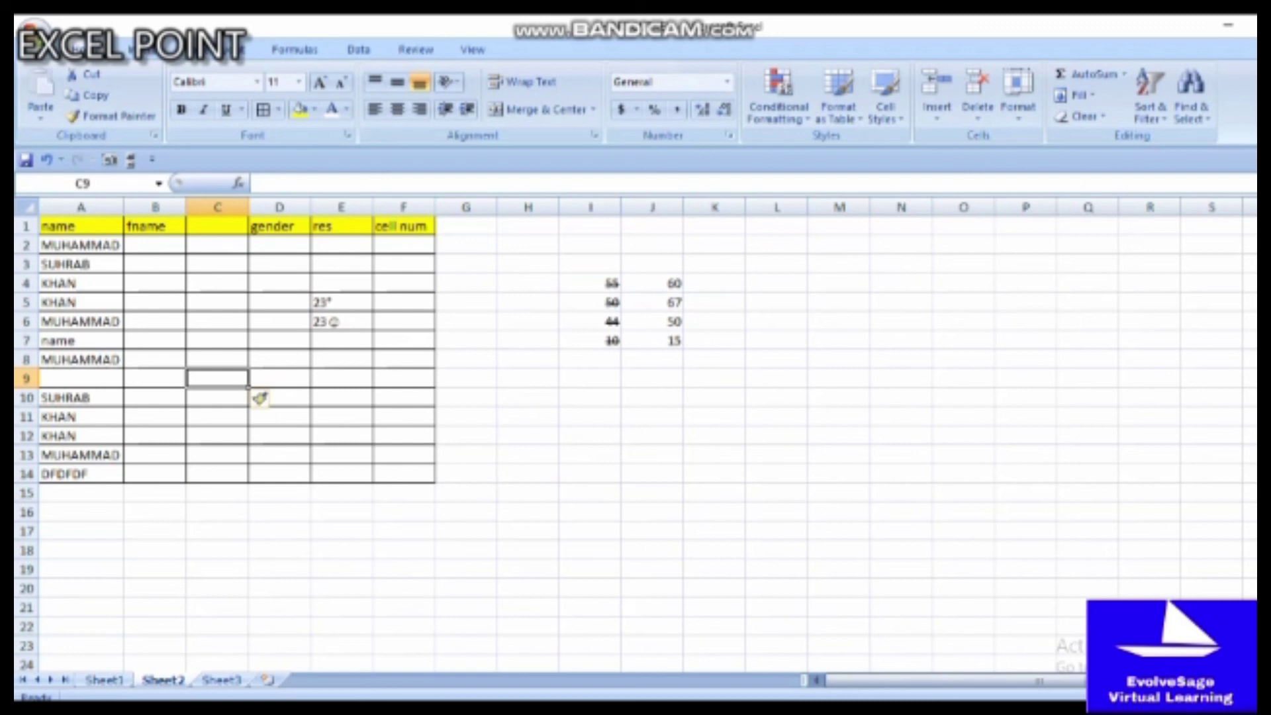
Step: Delete the entire blank row 9 from cell A9, using the Entire row option
{"action": "left_click", "coordinate": [81, 378]}
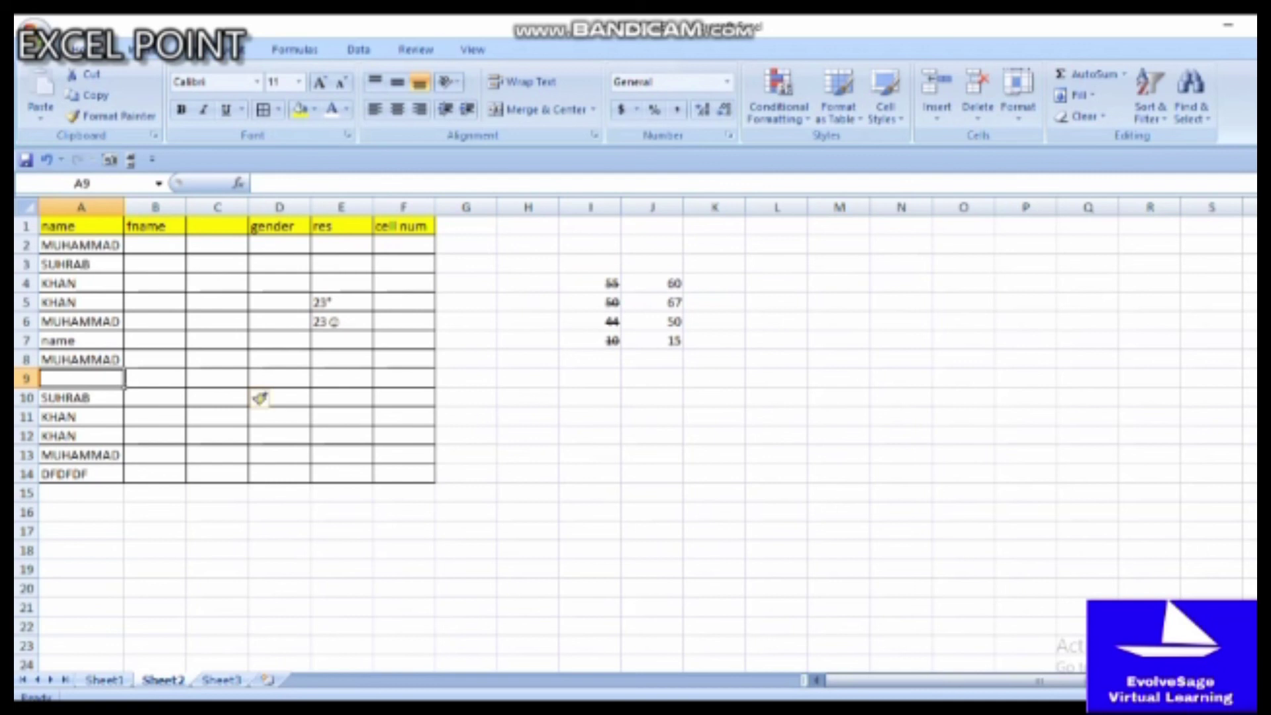
{"action": "key", "text": "ctrl+minus"}
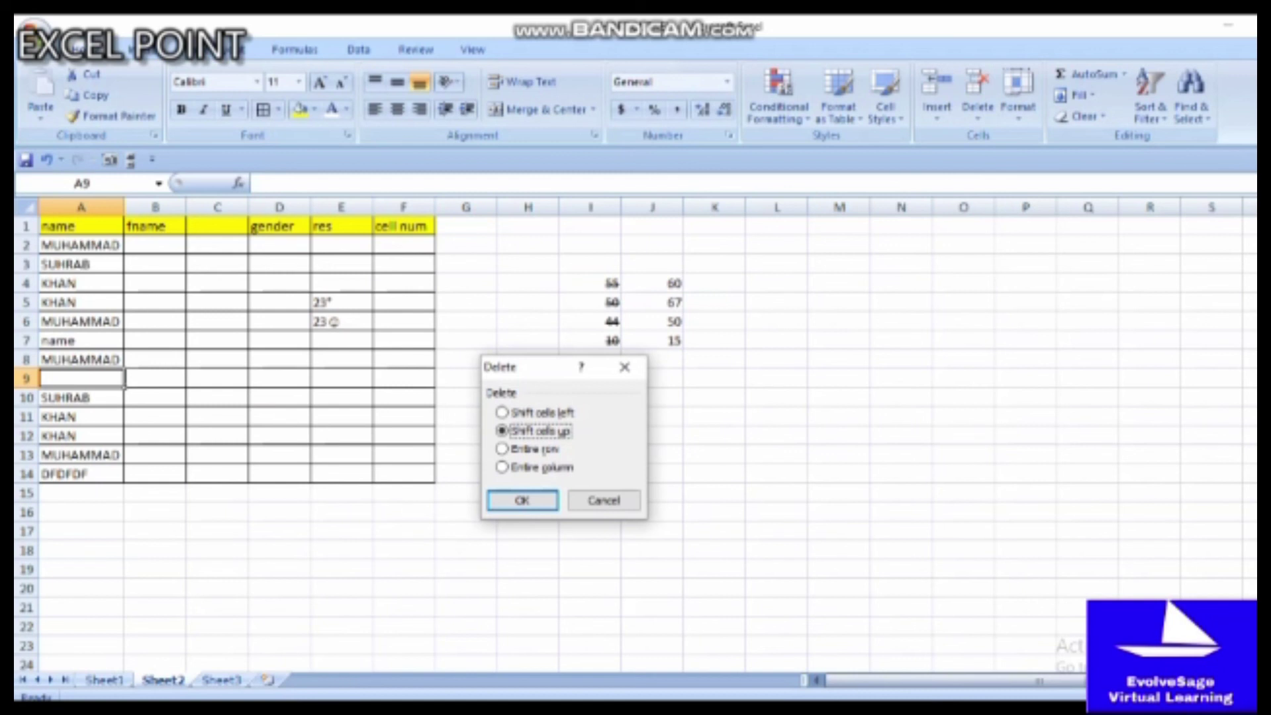
{"action": "left_click", "coordinate": [503, 449]}
{"action": "key", "text": "Return"}
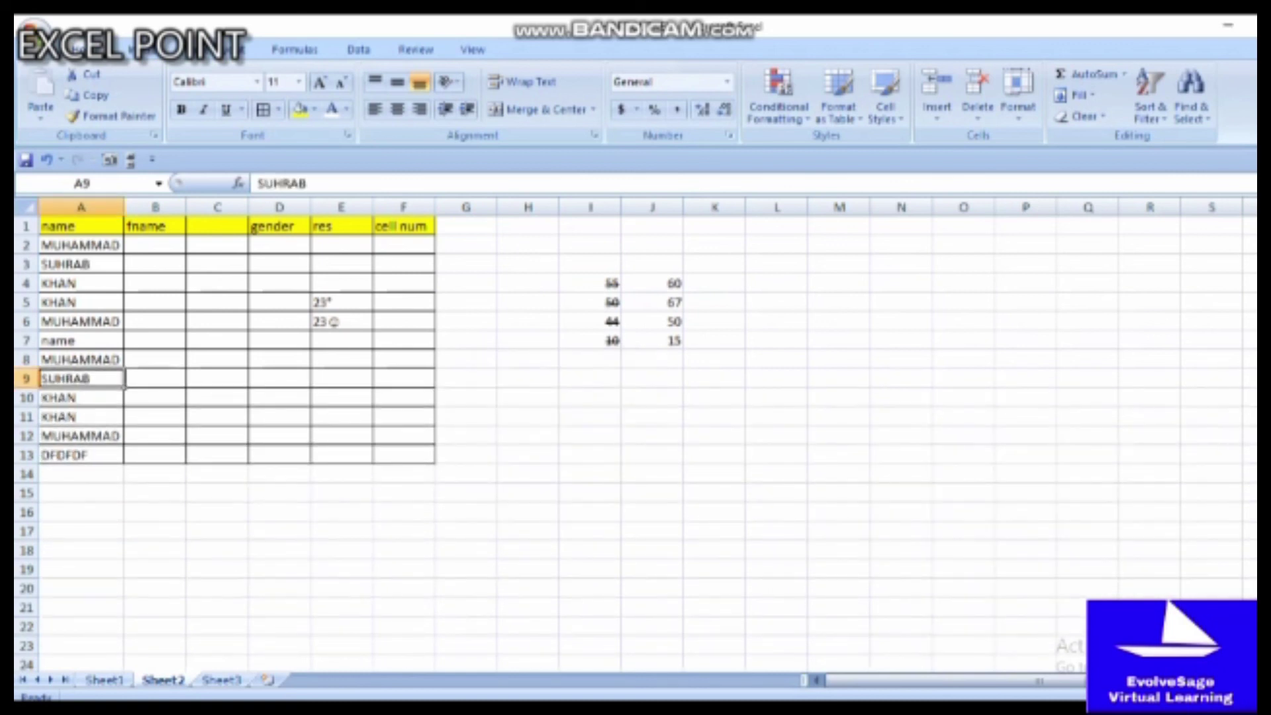
Step: Delete the entire blank column C from cell C5, using the Entire column option
{"action": "left_click", "coordinate": [217, 340]}
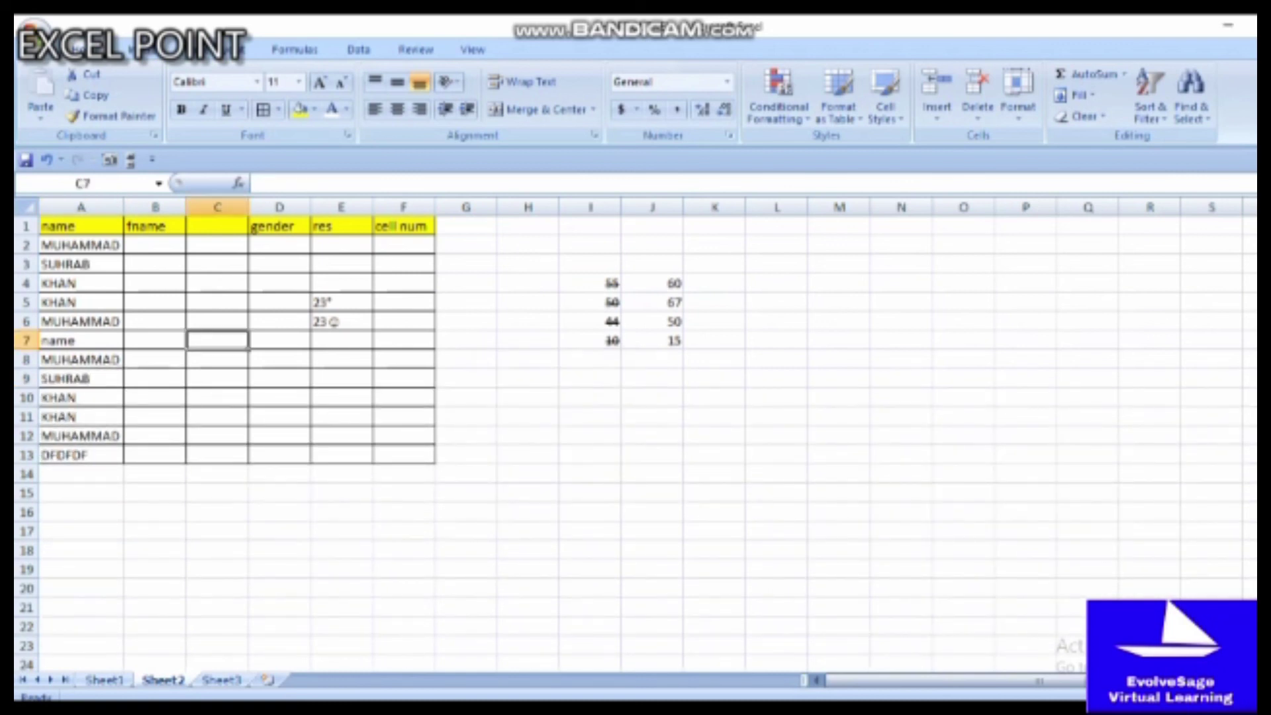
{"action": "left_click", "coordinate": [217, 302]}
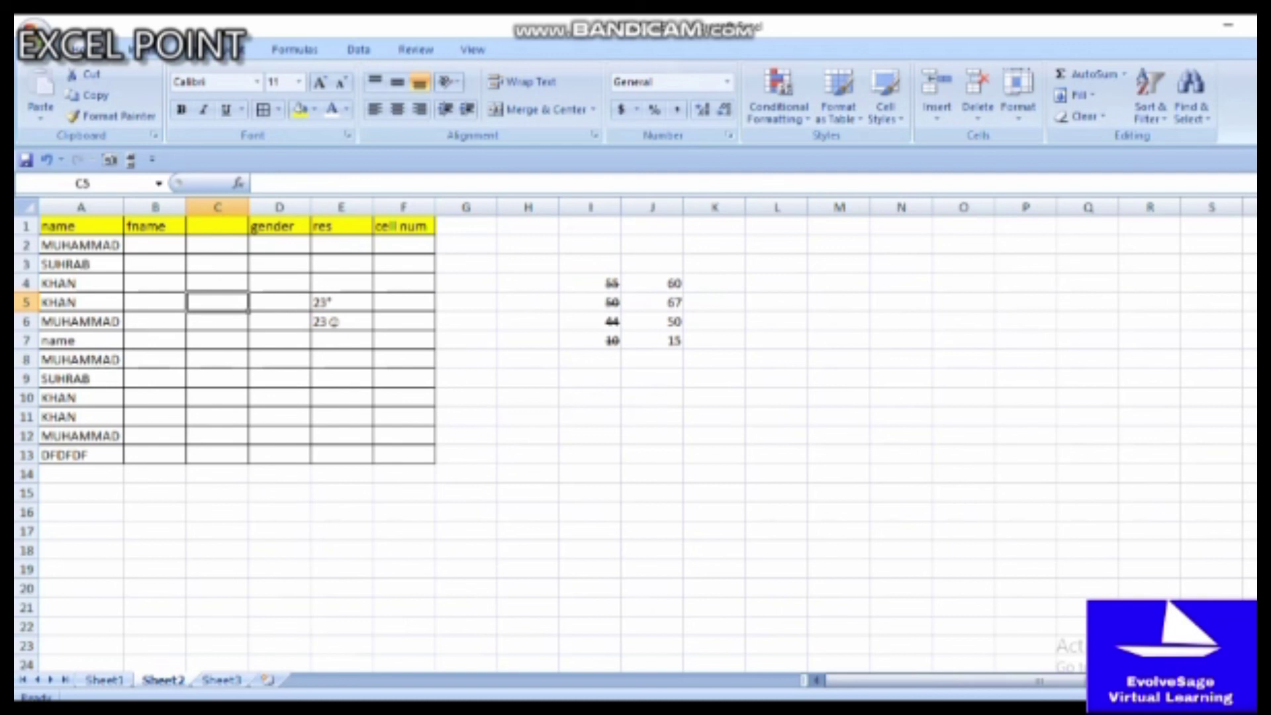
{"action": "key", "text": "ctrl+minus"}
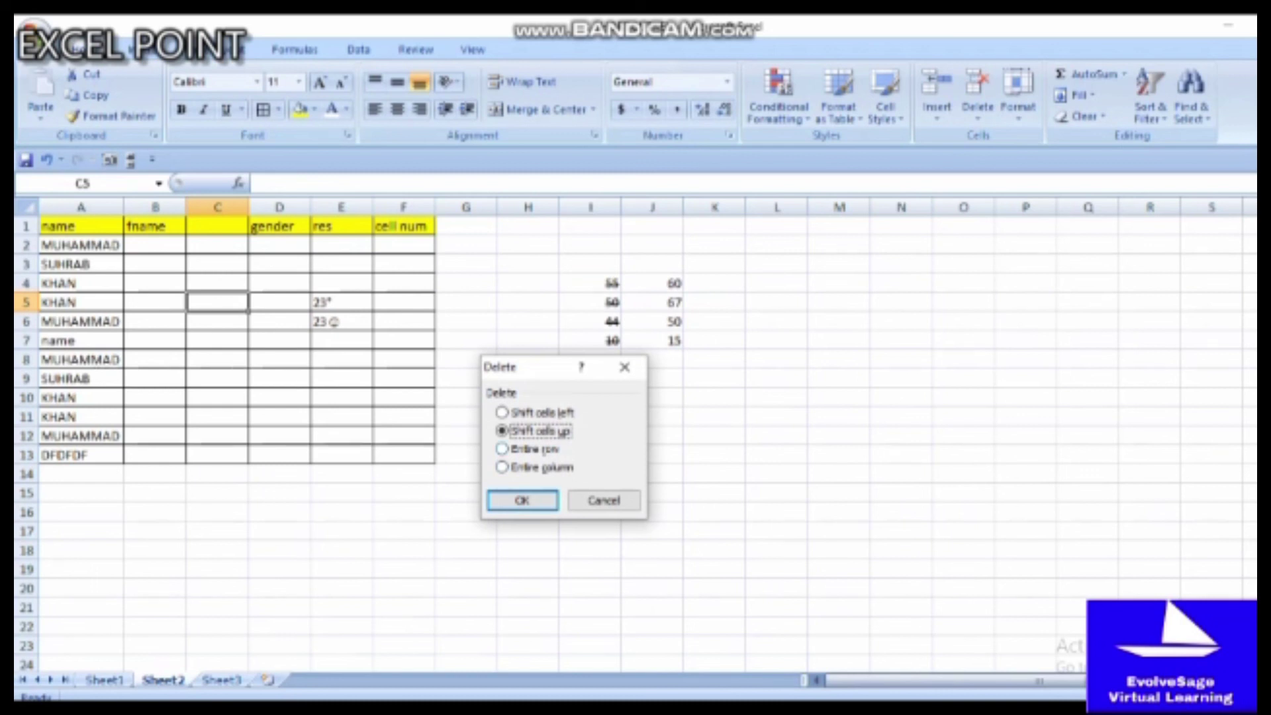
{"action": "left_click", "coordinate": [502, 466]}
{"action": "left_click", "coordinate": [522, 500]}
{"action": "key", "text": "Return"}
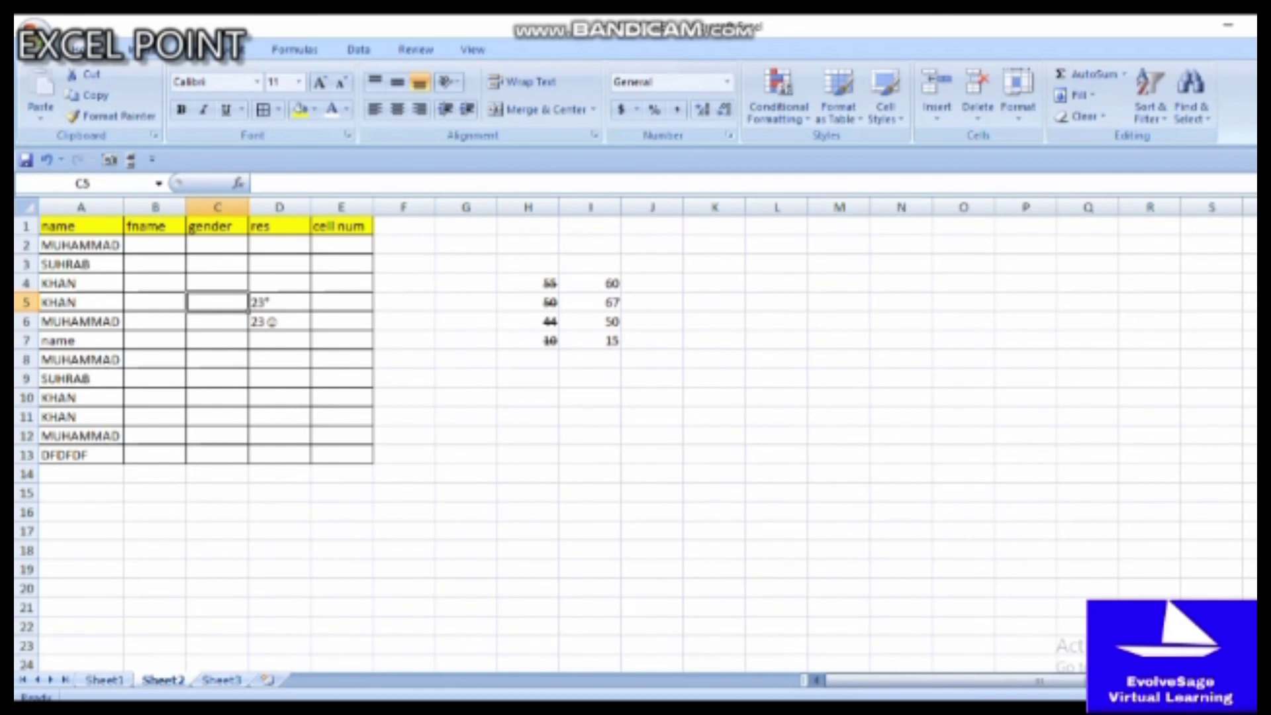
Step: Hide row 13, the last row of the table, from cell A13 and unhide it again
{"action": "left_click", "coordinate": [81, 474]}
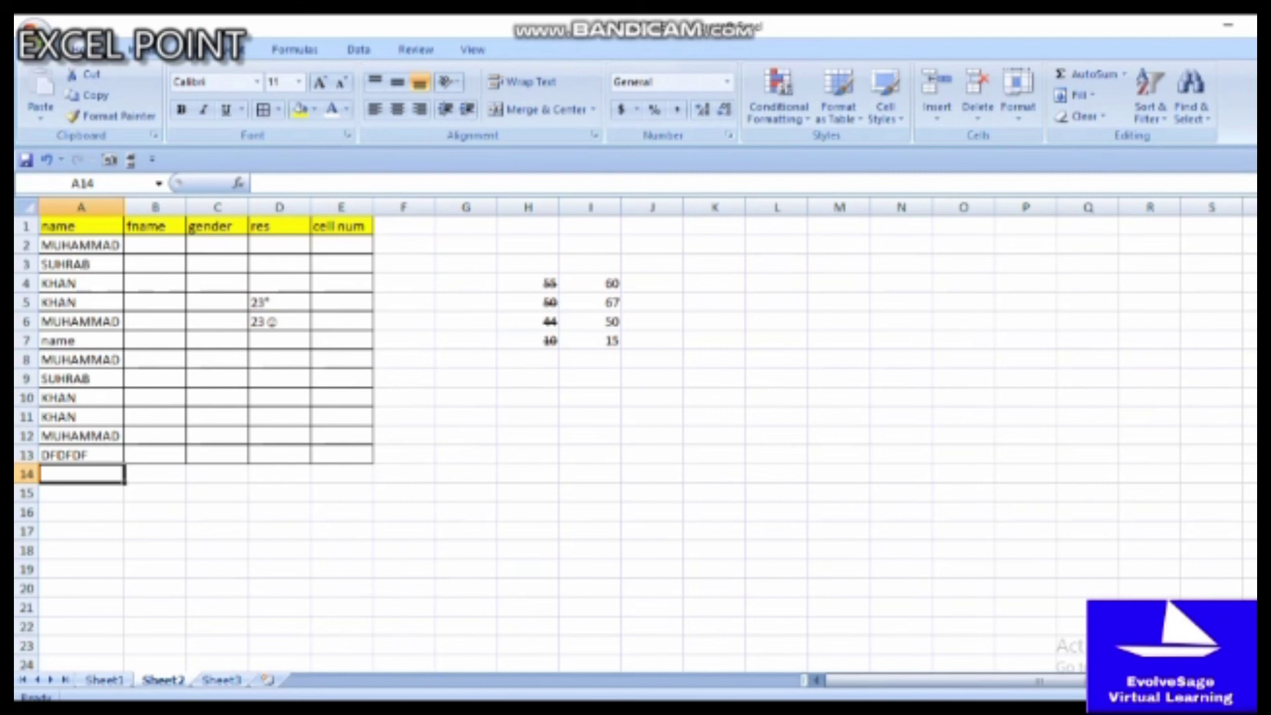
{"action": "left_click", "coordinate": [81, 455]}
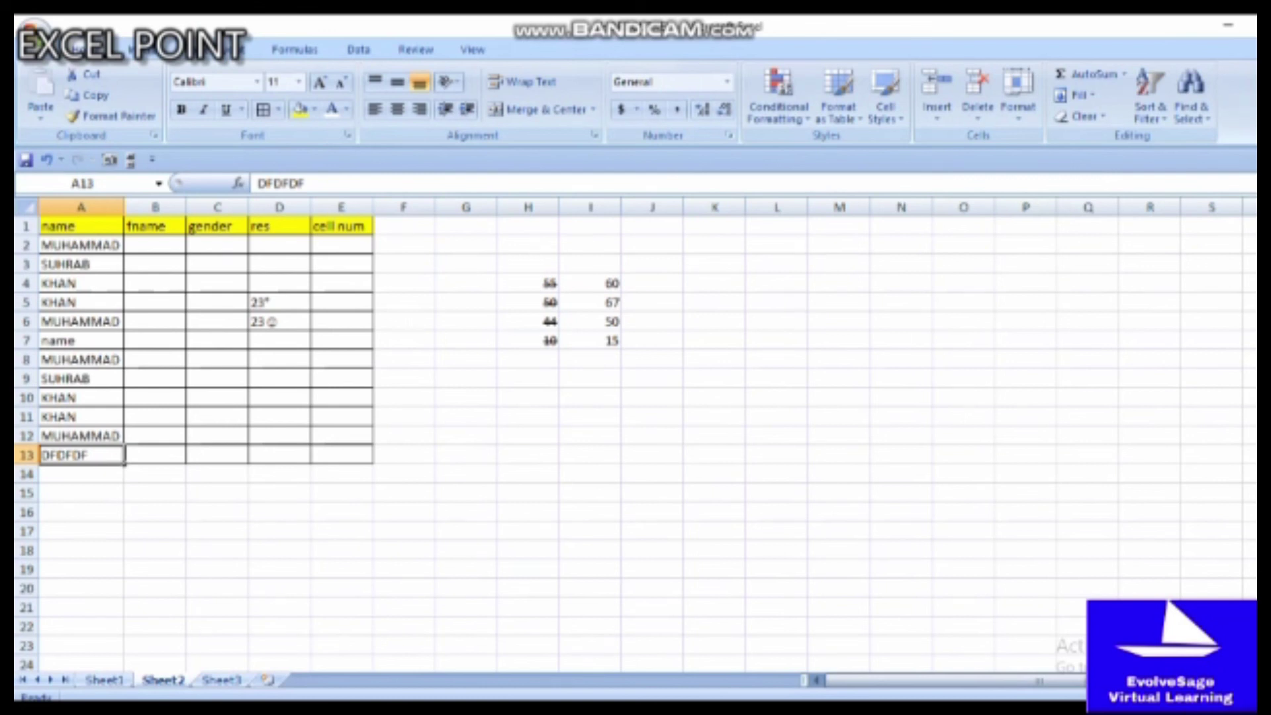
{"action": "key", "text": "ctrl+9"}
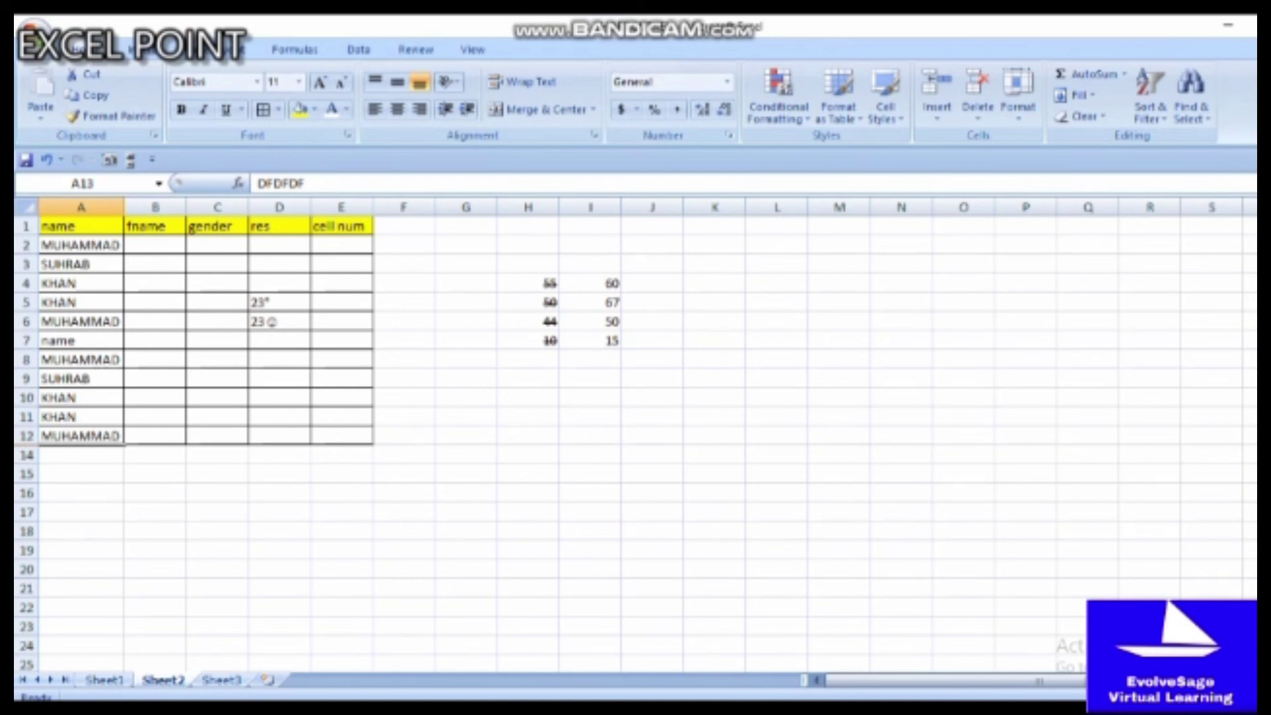
{"action": "key", "text": "ctrl+shift+9"}
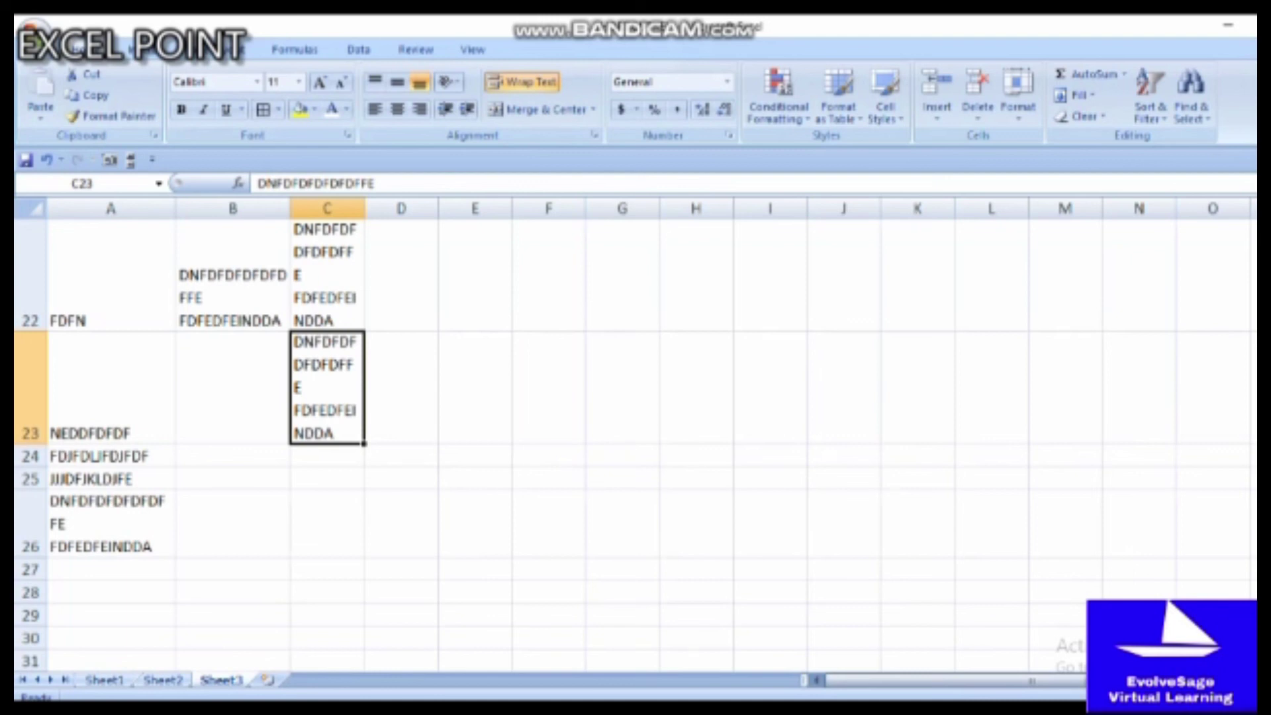
Step: Move back through the worksheets from Sheet3 to Sheet2 and Sheet1, and return to Sheet2
{"action": "key", "text": "ctrl+Page_Up"}
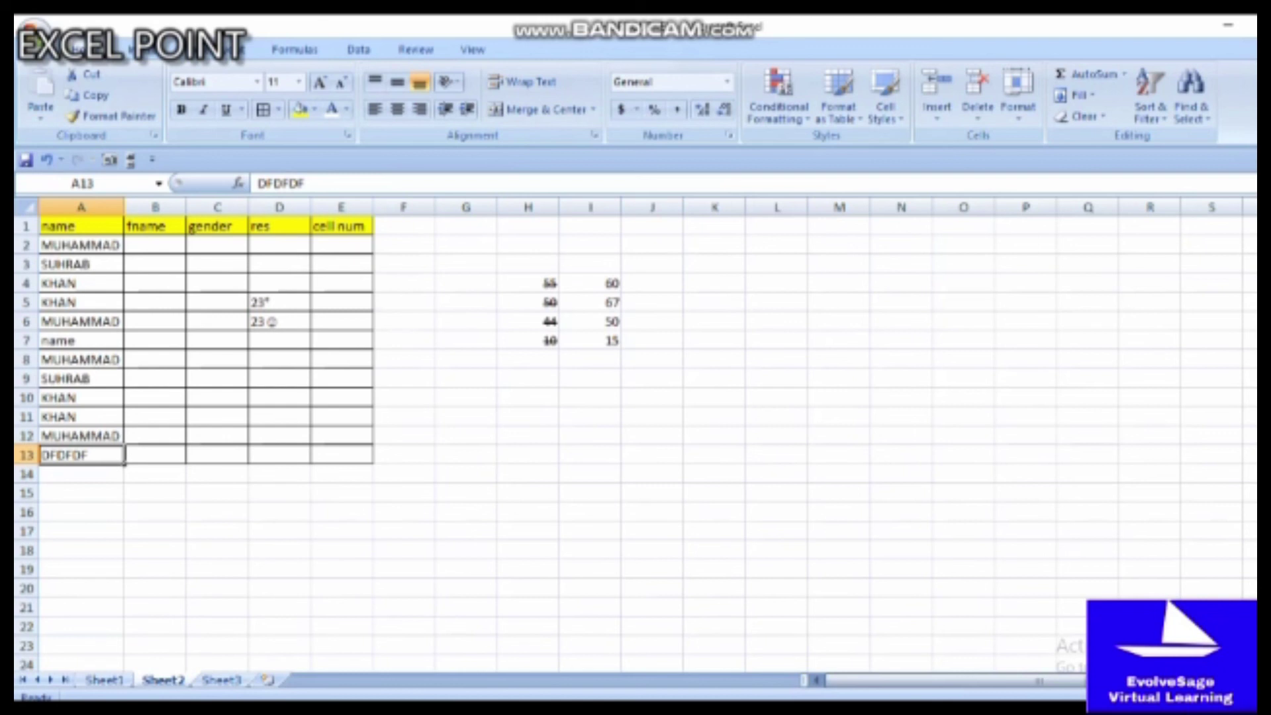
{"action": "key", "text": "ctrl+Page_Up"}
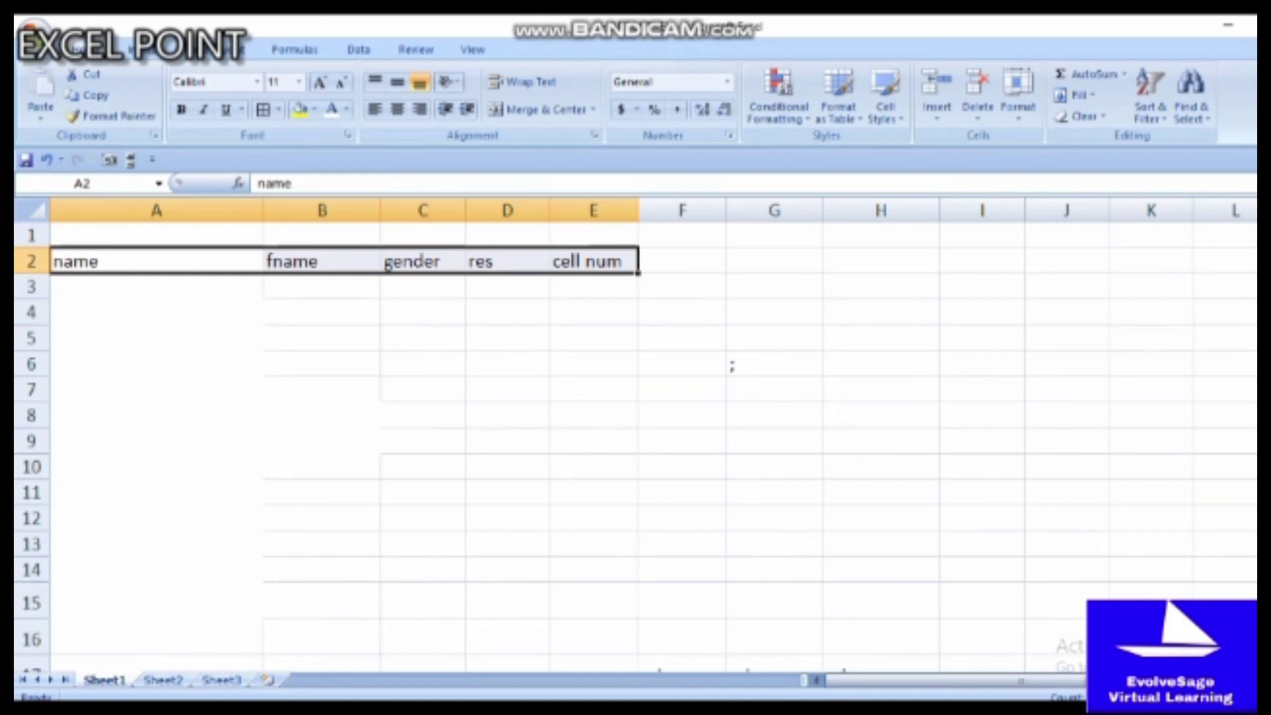
{"action": "key", "text": "ctrl+Page_Down"}
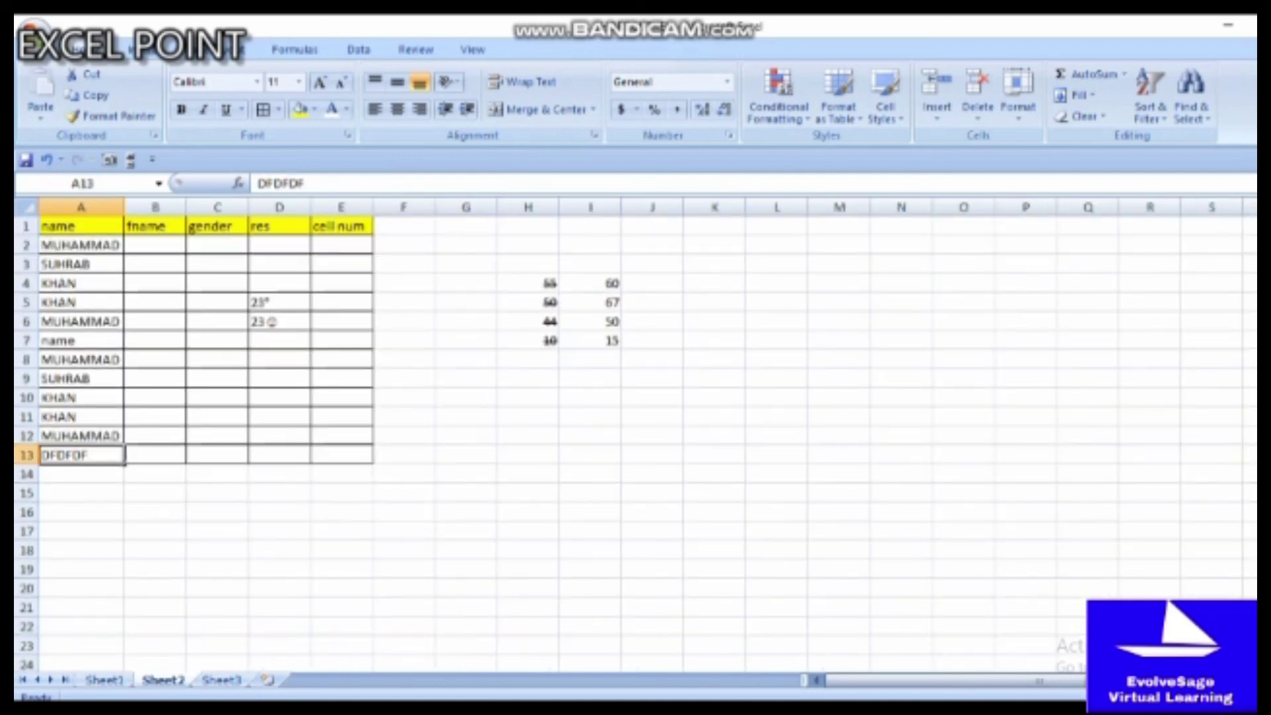